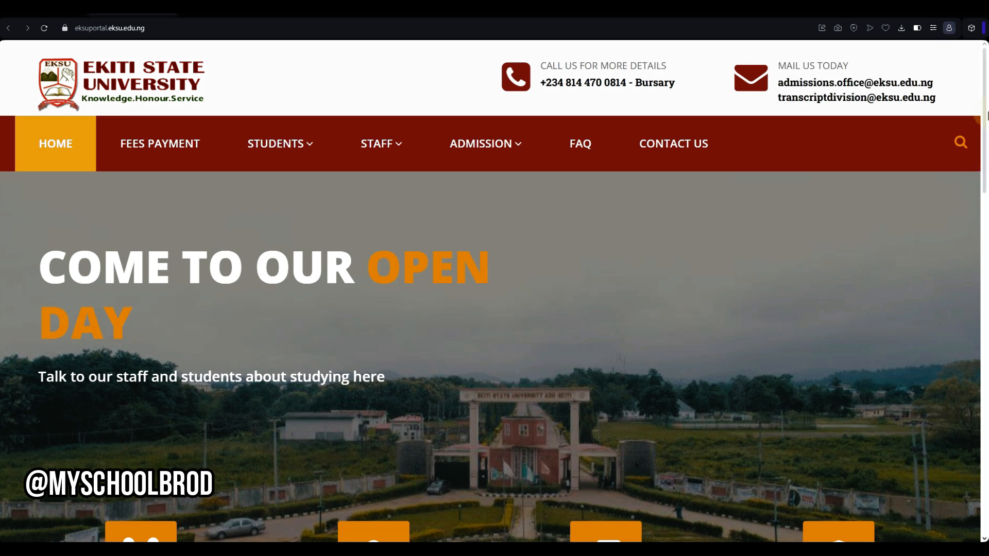
# - Open the account creation form of the Ekiti State University admission portal
pyautogui.scroll(-1, 984, 206)
pyautogui.scroll(-7, 981, 214)
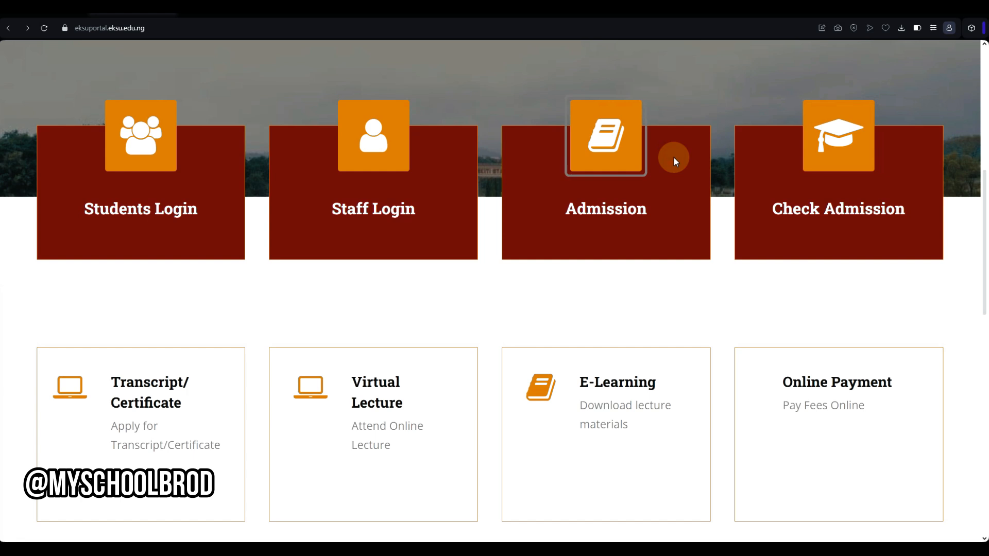
pyautogui.click(590, 138)
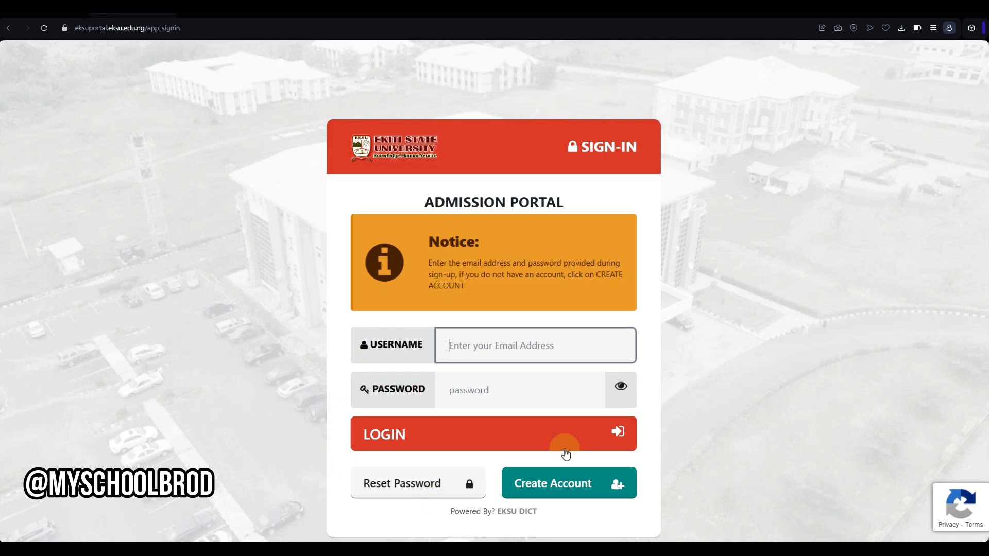
pyautogui.click(565, 491)
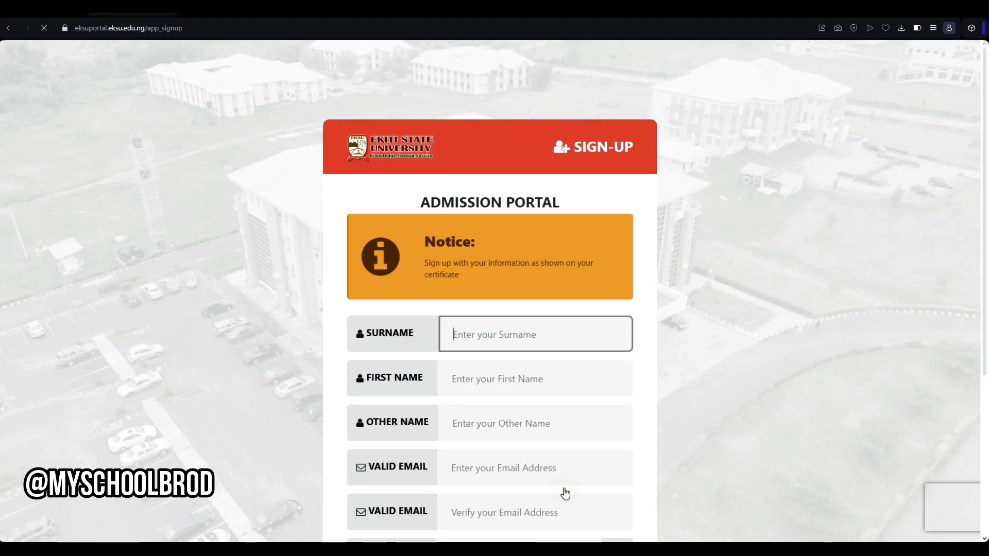
# - Enter the applicant's surname and first name in the sign-up form
pyautogui.scroll(-2, 977, 227)
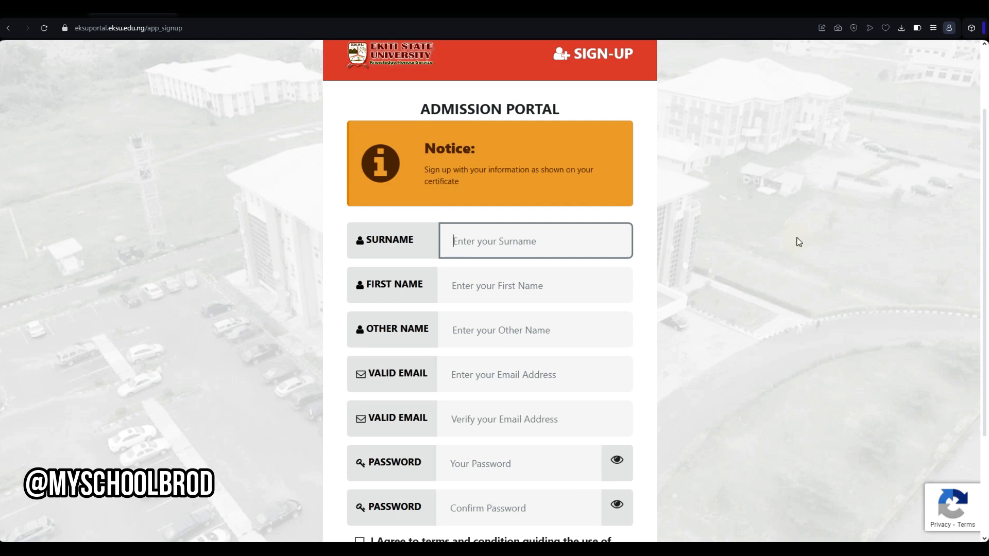
pyautogui.click(501, 247)
pyautogui.click(482, 294)
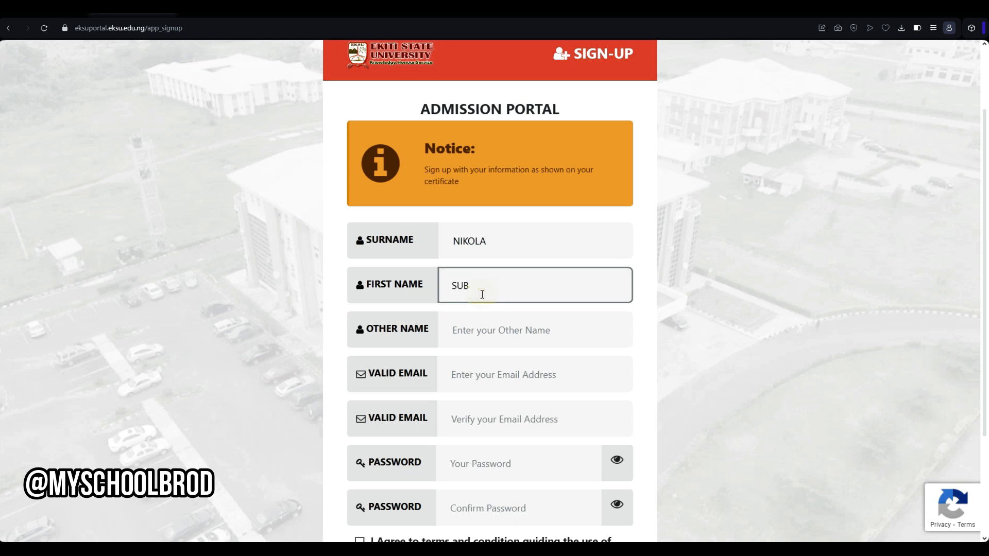
# - Enter the applicant's other name in the sign-up form
pyautogui.click(466, 332)
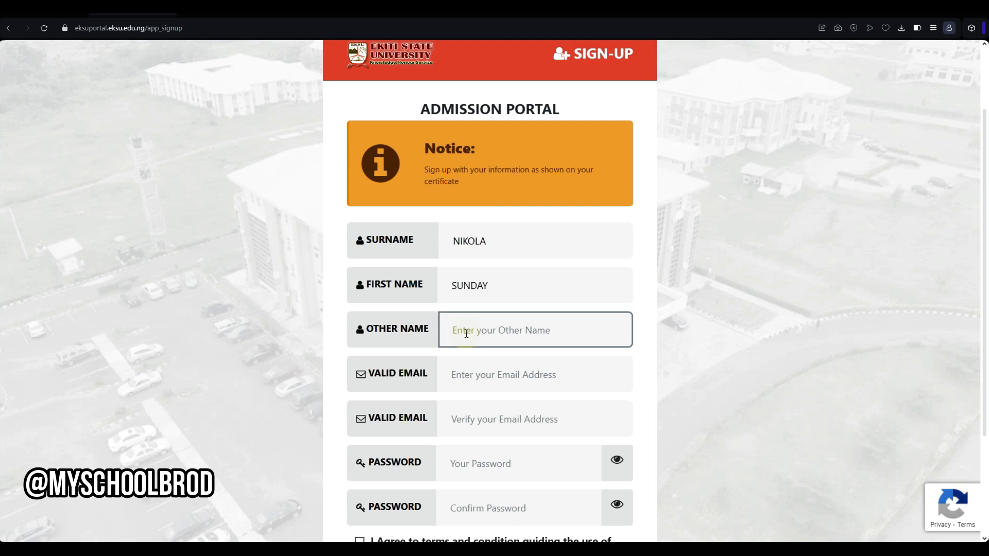
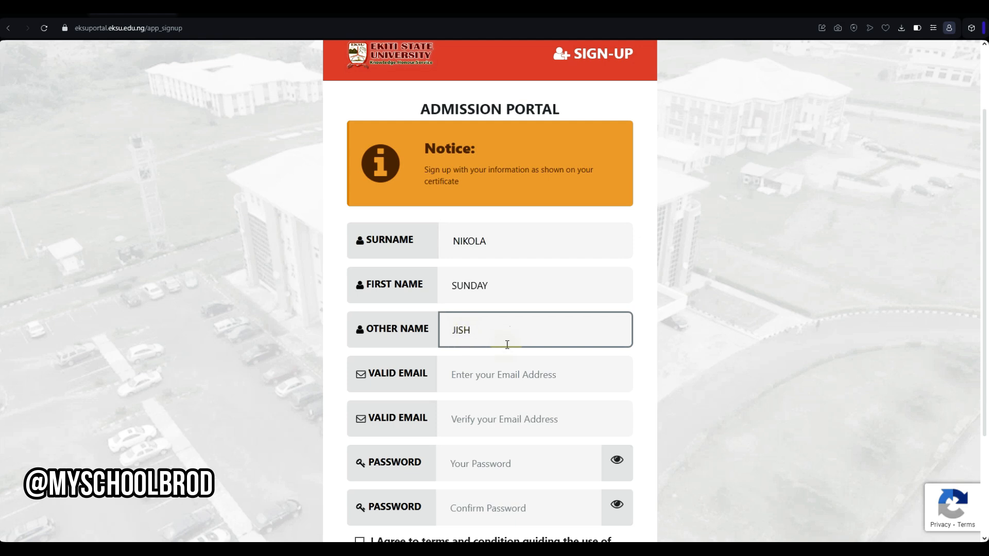
# - Fill in the applicant's e-mail address in the first e-mail field
pyautogui.click(468, 388)
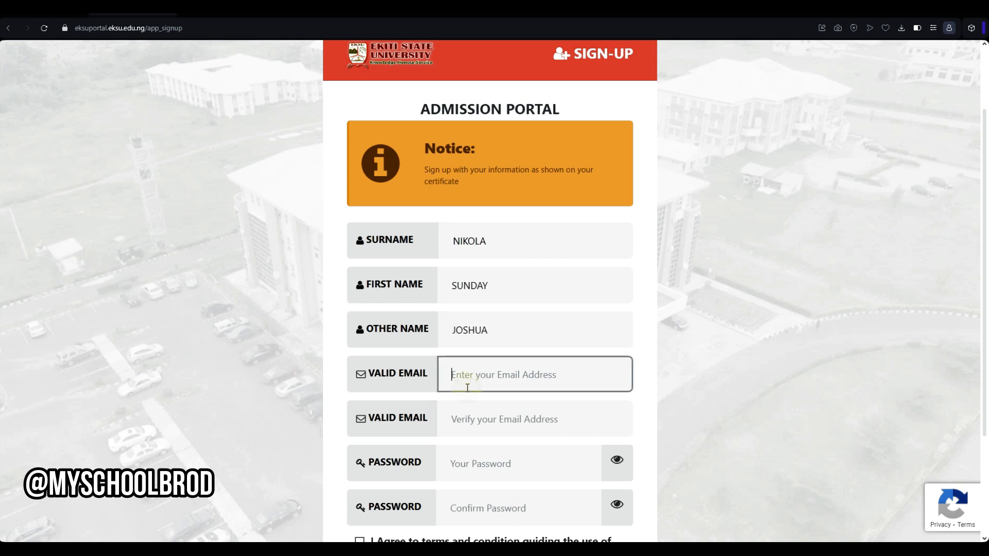
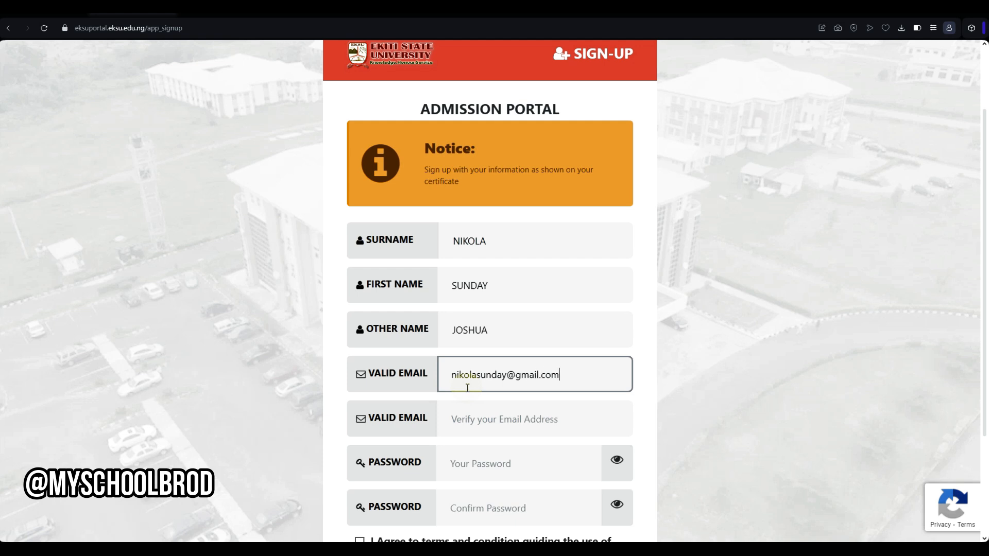
# - Try to copy the entered e-mail address into the e-mail verification field
pyautogui.click(468, 417)
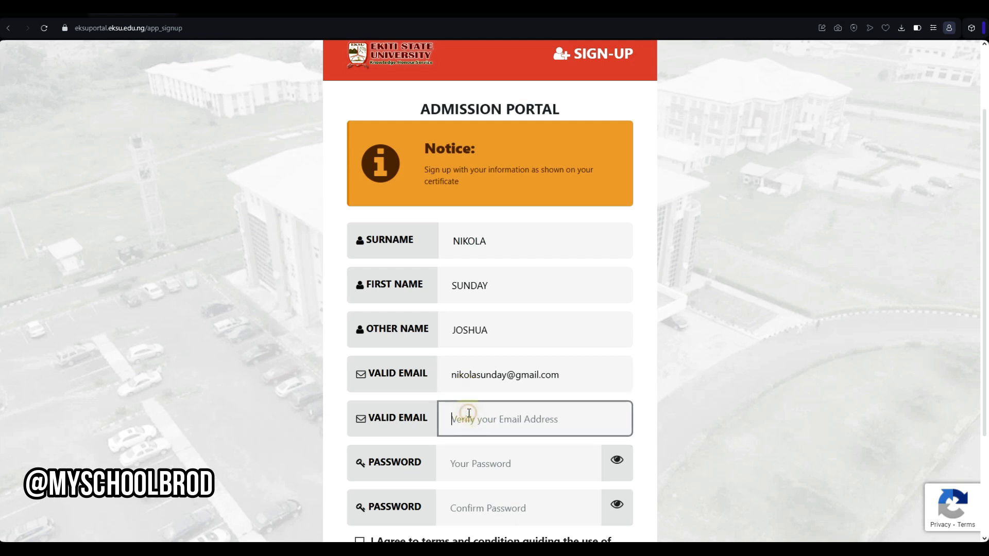
pyautogui.moveTo(565, 369); pyautogui.dragTo(409, 369)
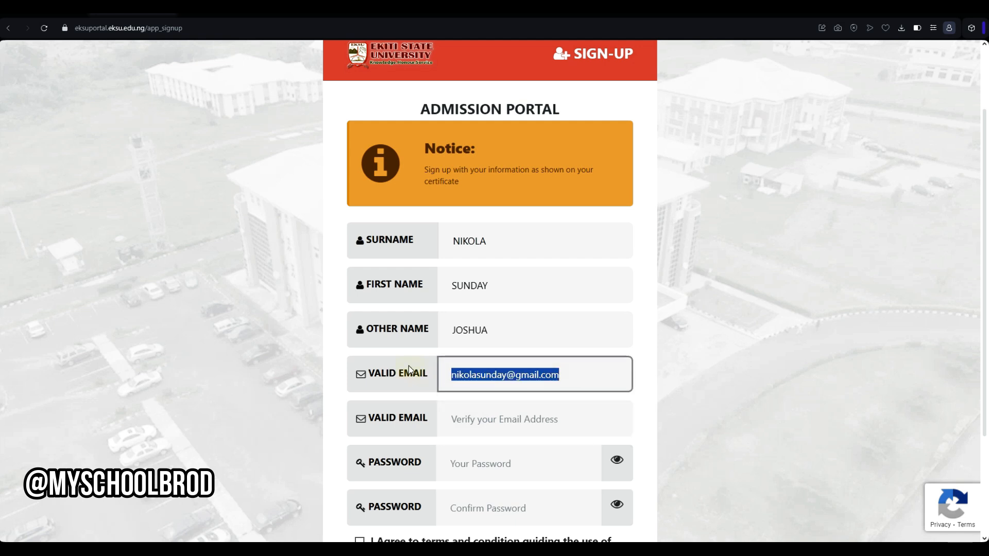
pyautogui.click(460, 415)
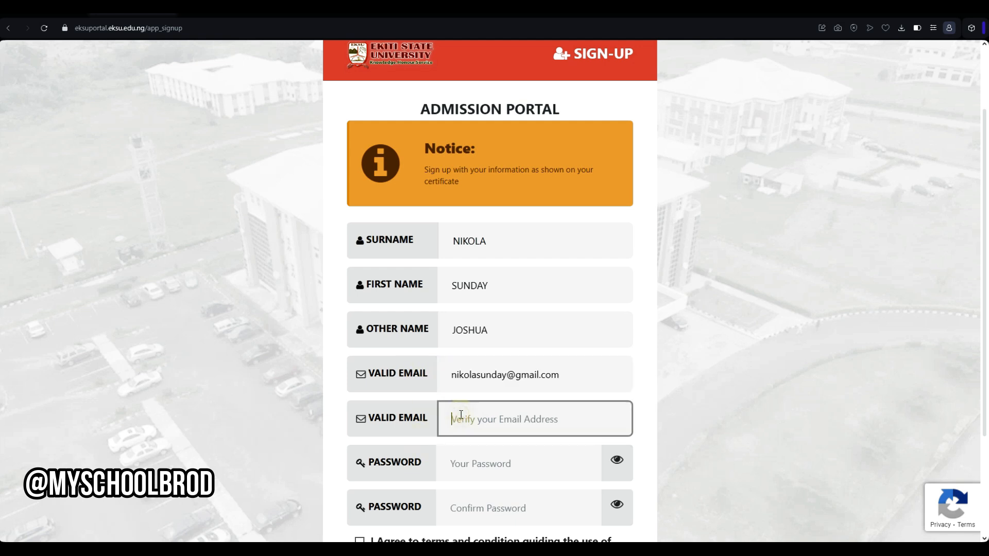
pyautogui.click(461, 415)
pyautogui.rightClick(462, 417)
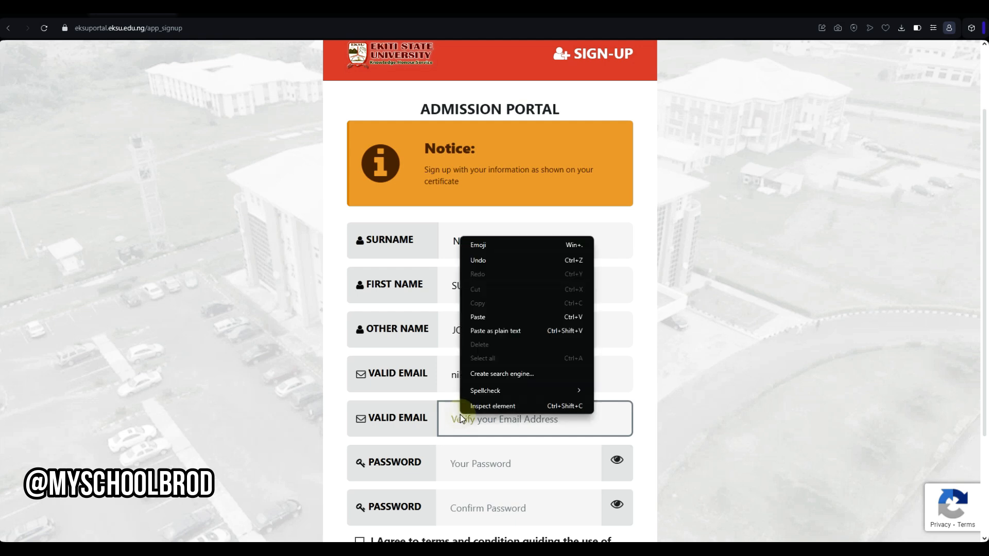
pyautogui.click(473, 316)
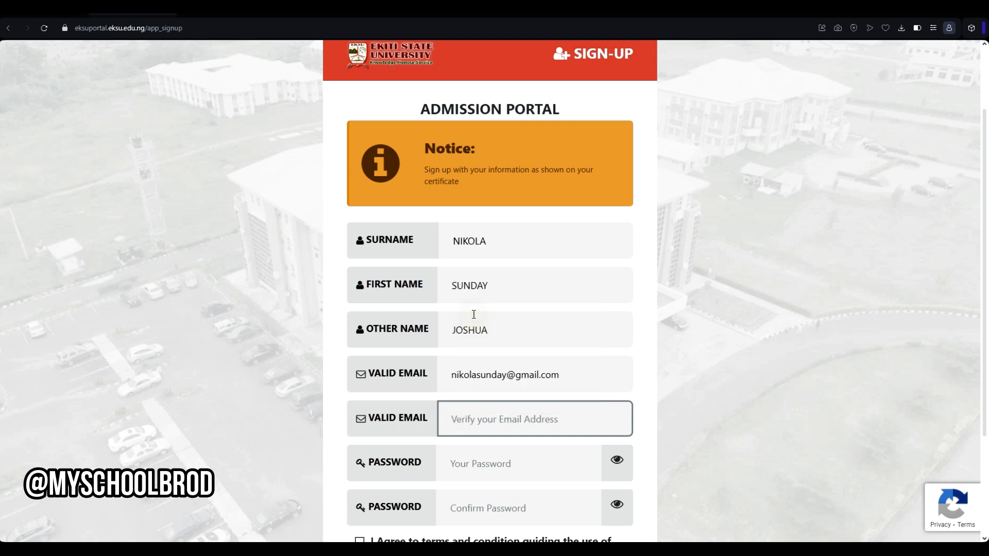
# - Enter the same e-mail address in the e-mail verification field, correcting the separator before the domain ending to a dot
pyautogui.click(442, 415)
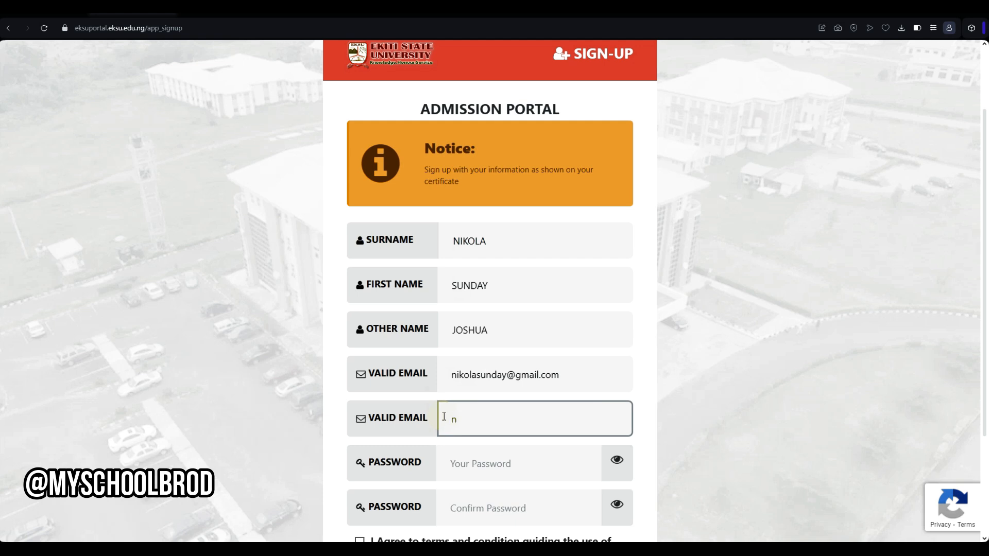
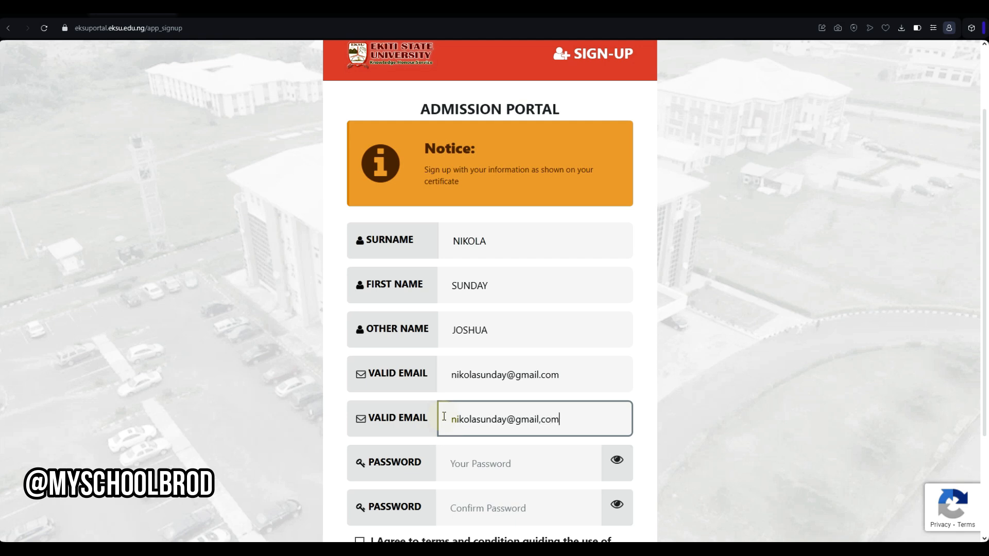
pyautogui.press('Left')
pyautogui.press('Left')
# - Make the first password field readable and enter the account password
pyautogui.moveTo(985, 136); pyautogui.dragTo(985, 148)
pyautogui.scroll(-3, 984, 148)
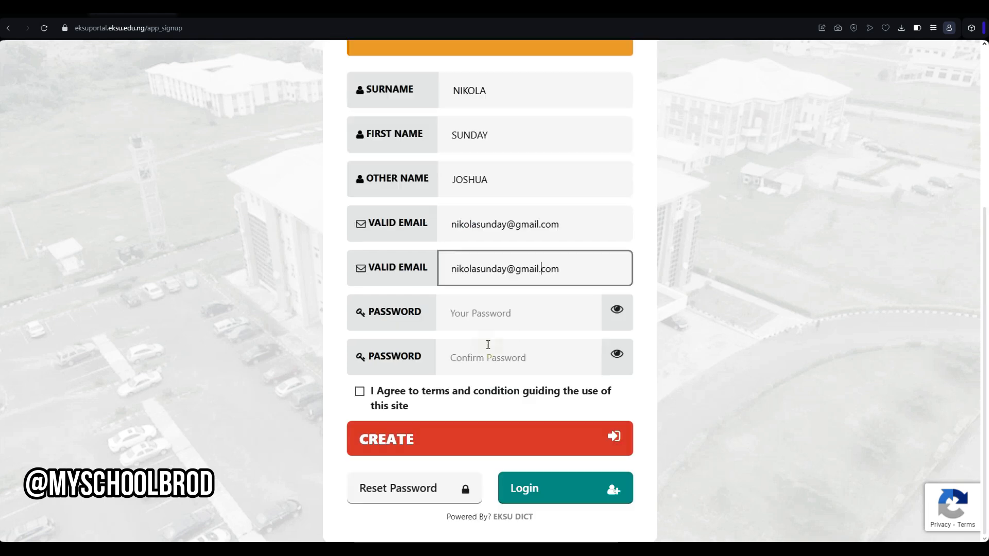
pyautogui.click(474, 324)
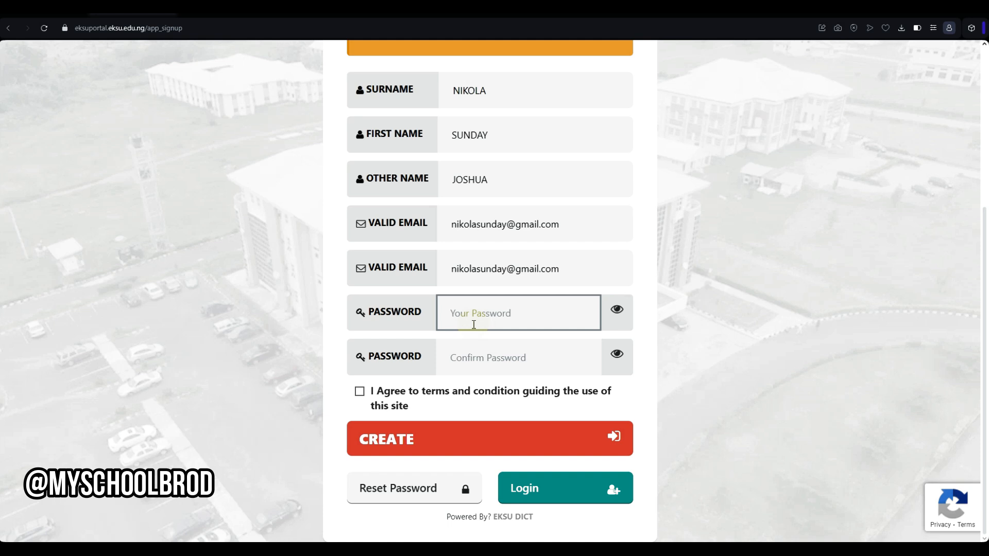
pyautogui.click(619, 312)
pyautogui.click(535, 309)
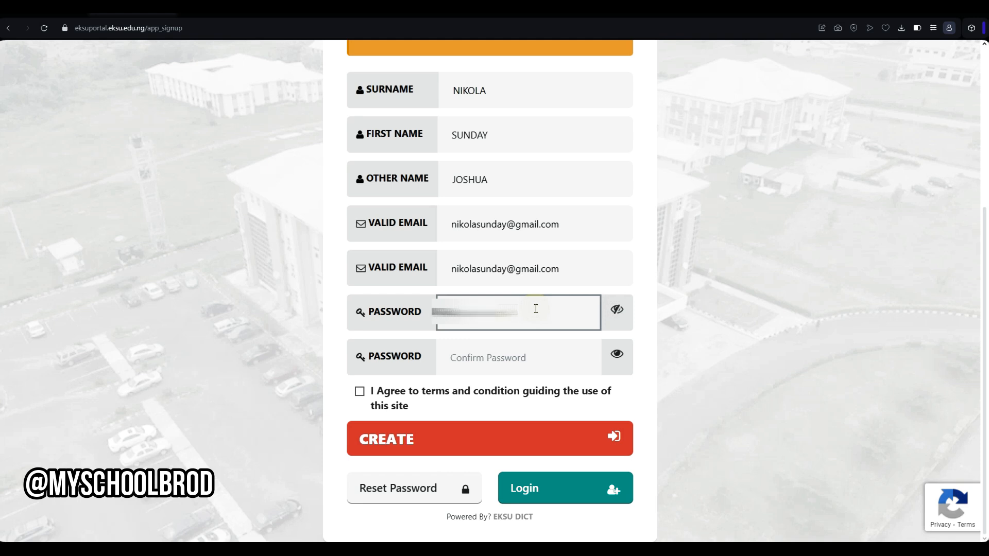
# - Copy the account password into the confirmation field, check it in readable form, and hide both password entries
pyautogui.hotkey('ctrl', 'a')
pyautogui.click(475, 357)
pyautogui.hotkey('ctrl', 'v')
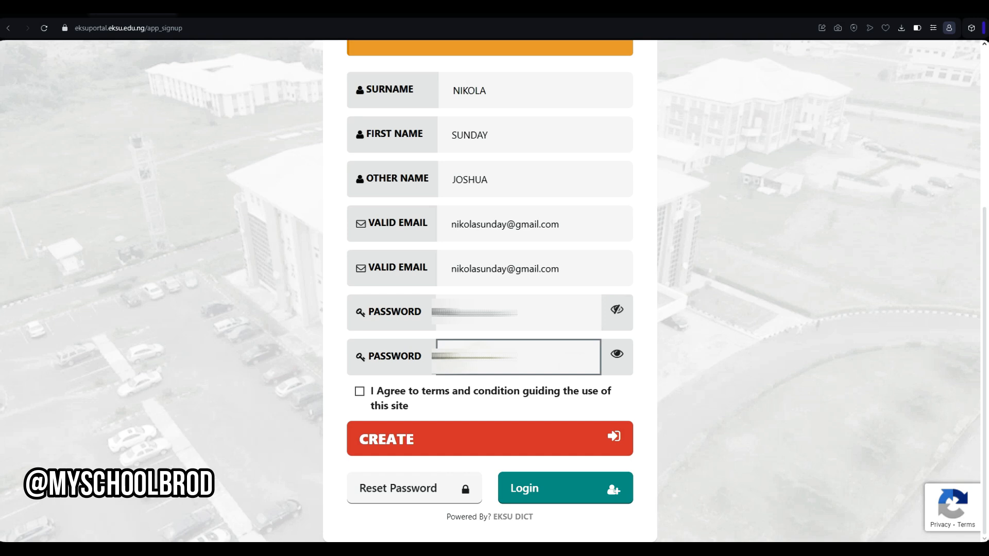
pyautogui.click(618, 356)
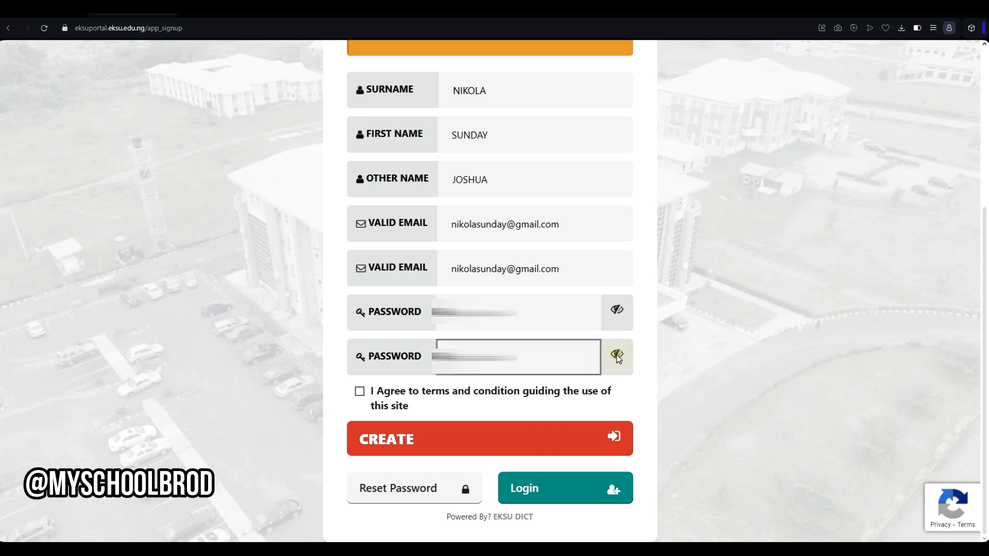
pyautogui.click(617, 356)
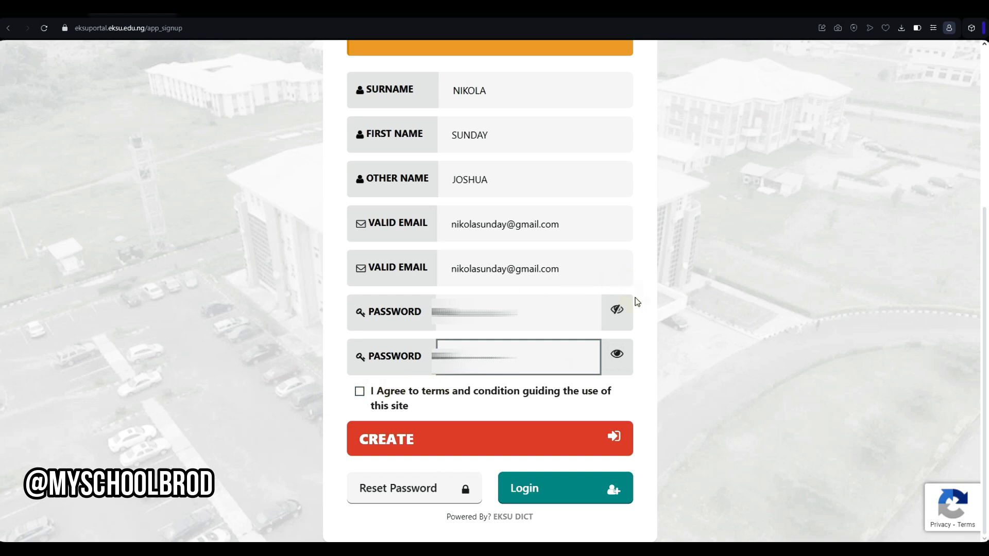
pyautogui.click(618, 310)
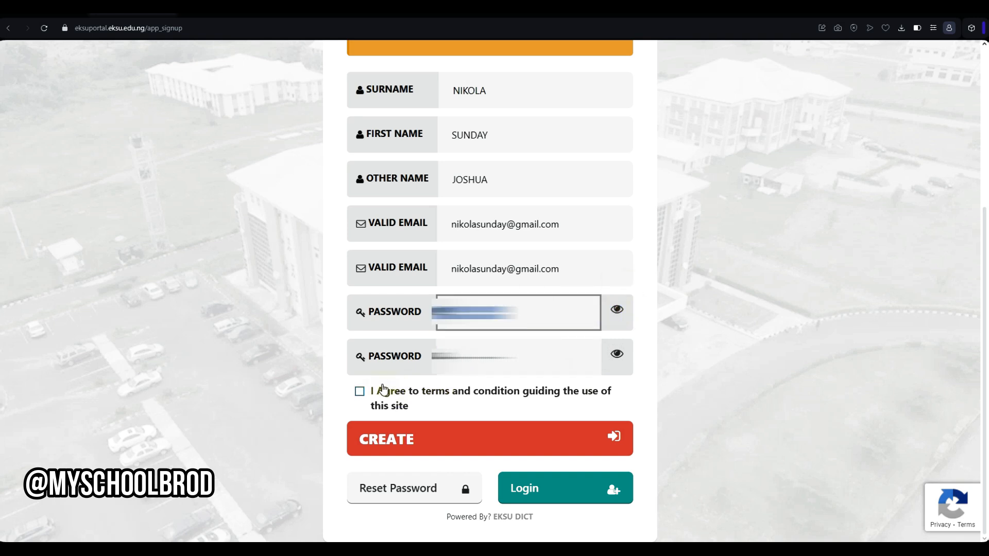
# - Agree to the site's terms and conditions and create the account, acknowledging the registration message
pyautogui.click(367, 394)
pyautogui.click(409, 443)
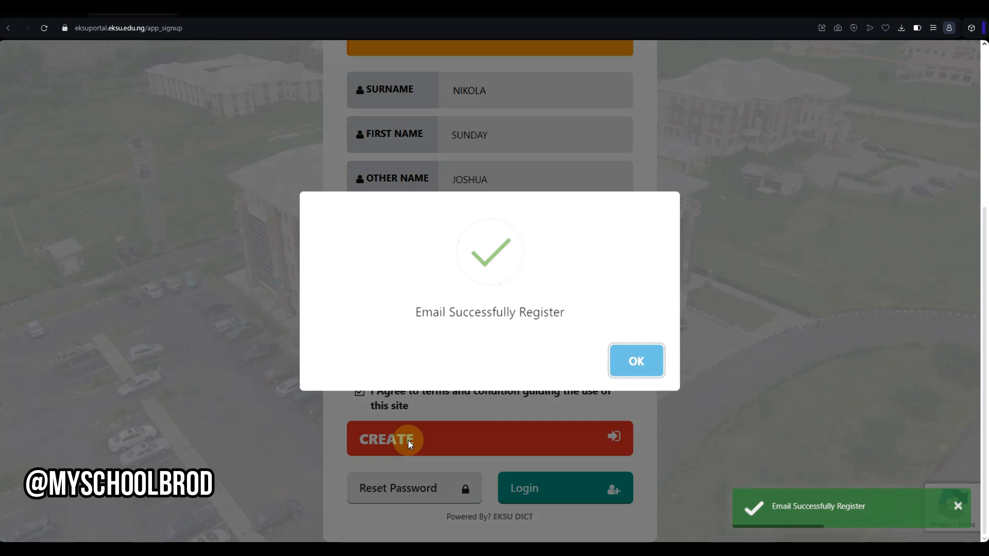
pyautogui.click(617, 362)
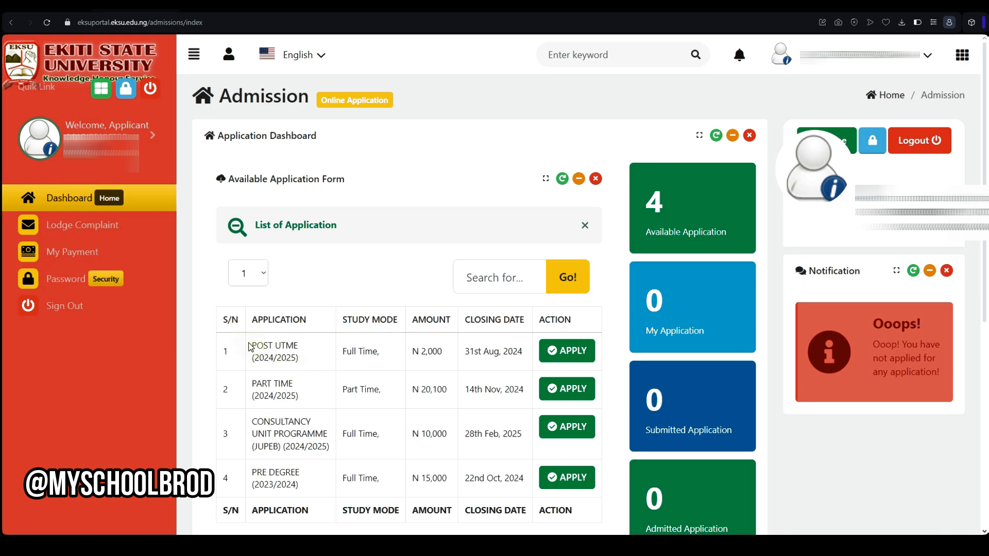
# - Search the available applications for "post utme" and open the POST UTME (2024/2025) application form
pyautogui.moveTo(253, 346); pyautogui.dragTo(320, 360)
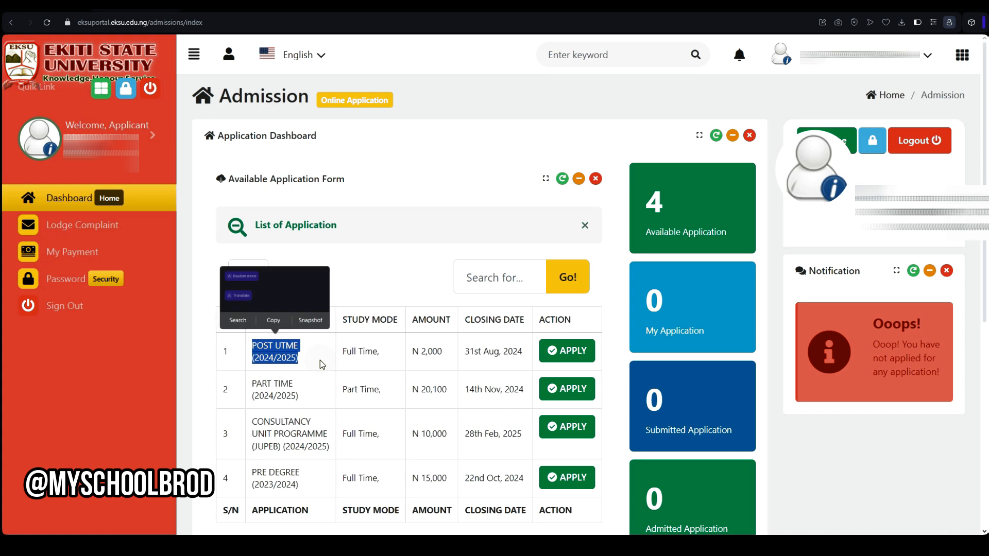
pyautogui.click(380, 285)
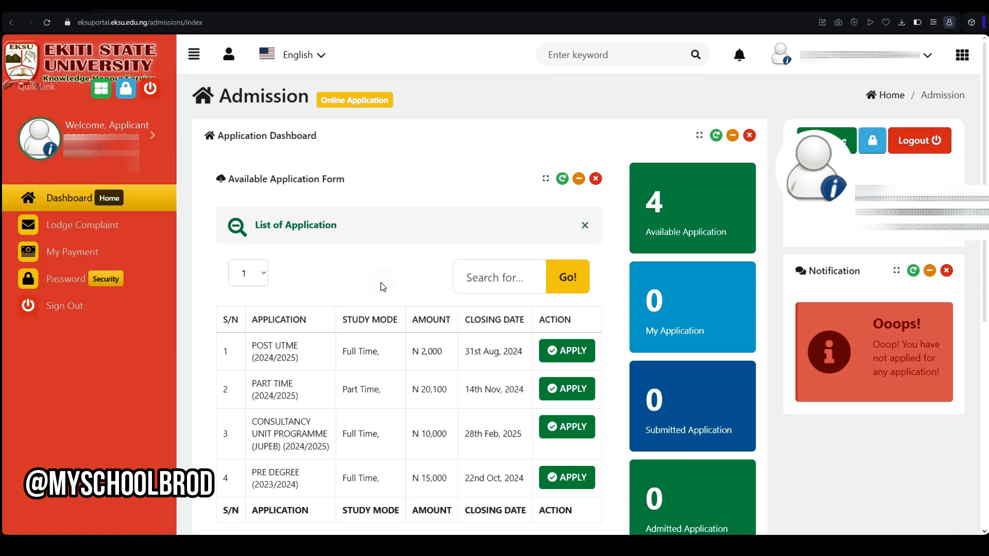
pyautogui.click(477, 281)
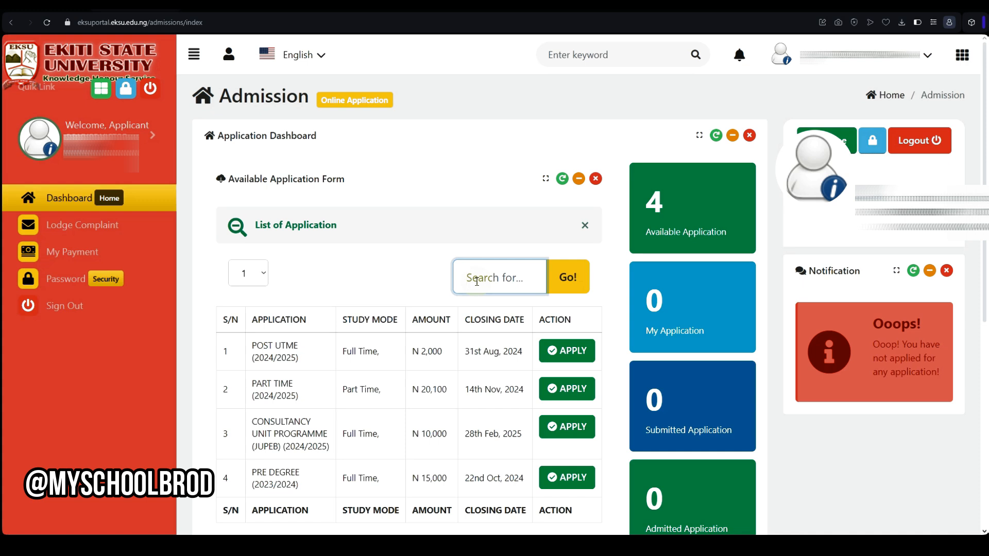
pyautogui.write('post utme')
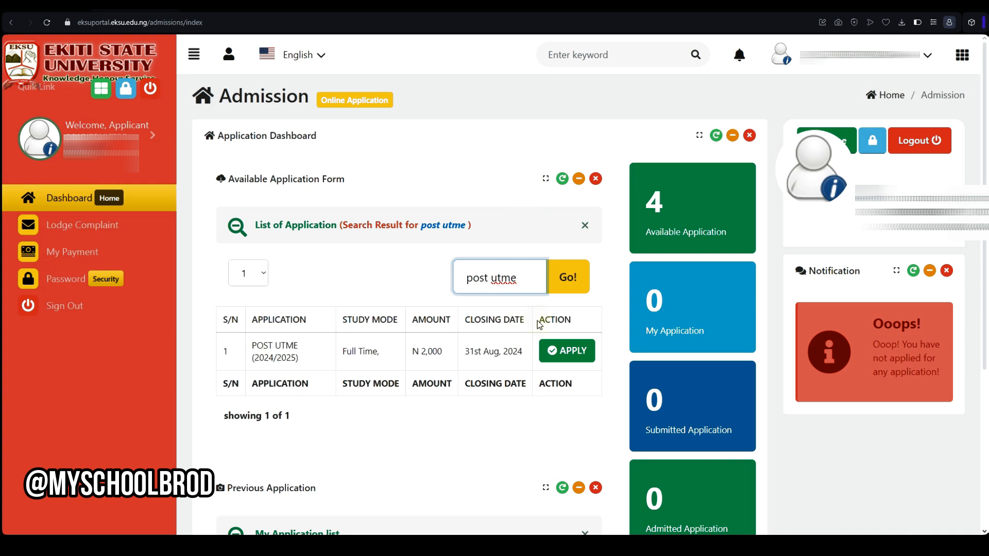
pyautogui.click(559, 354)
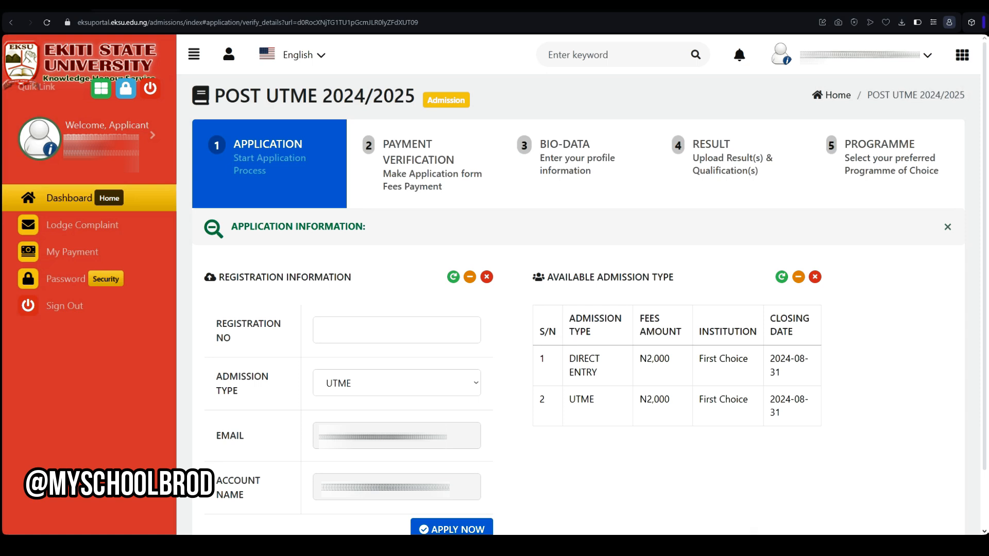
# - Enter the applicant's registration number with UTME as the admission type, submit the application, and confirm starting it
pyautogui.hotkey('ctrl', 'v')
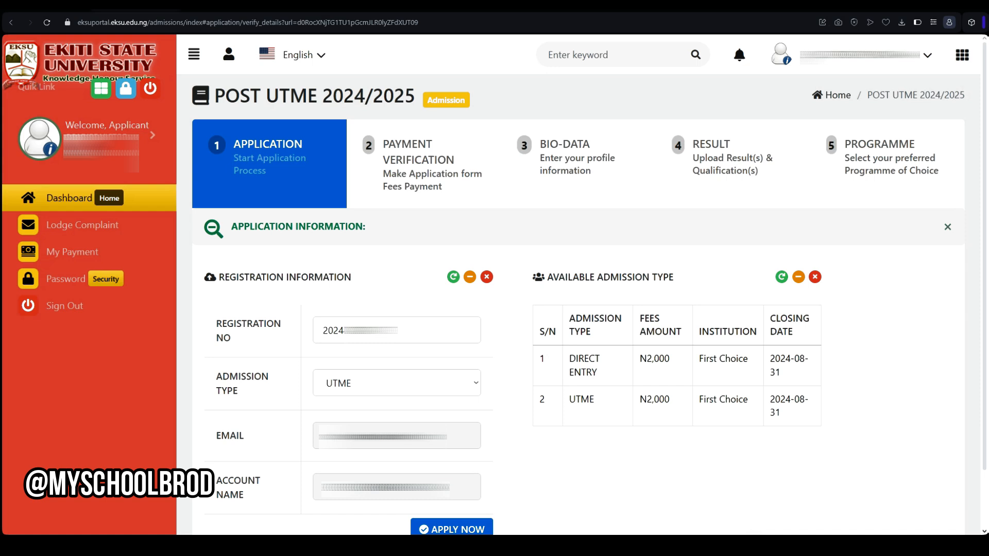
pyautogui.click(427, 529)
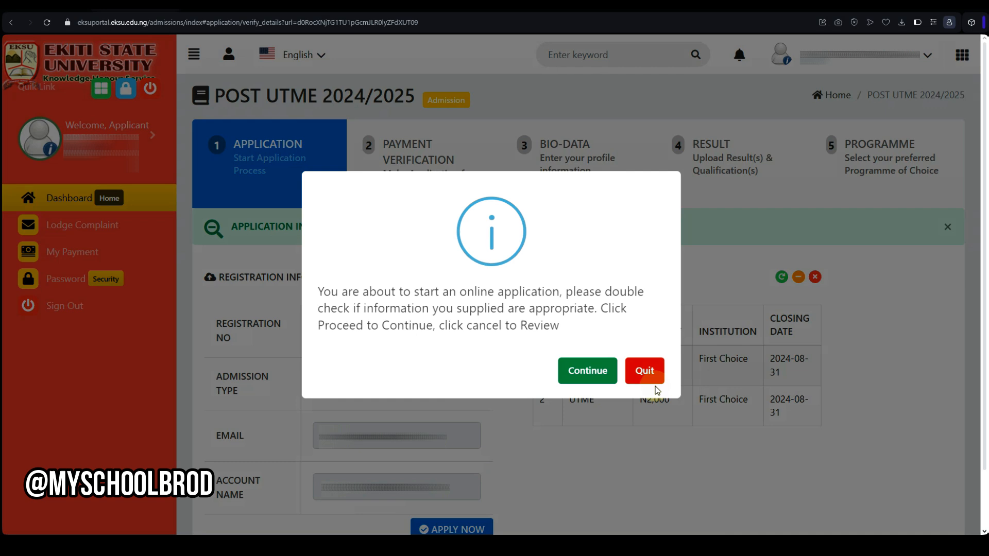
pyautogui.click(644, 371)
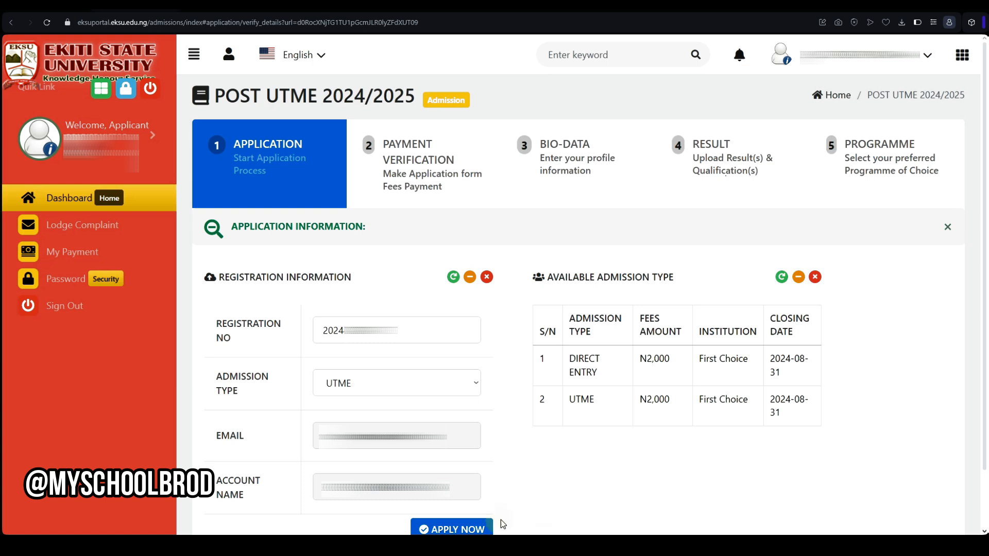
pyautogui.click(473, 531)
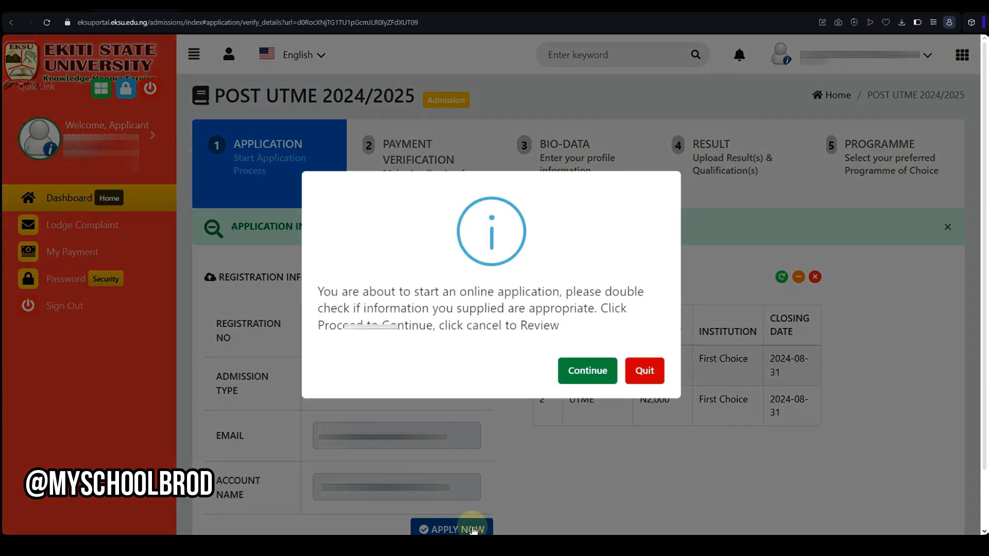
pyautogui.click(581, 376)
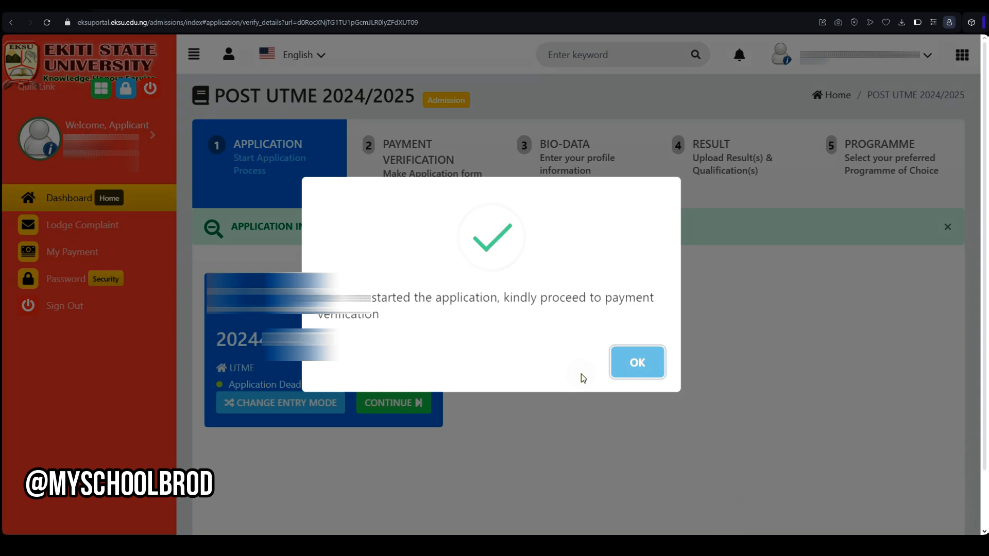
pyautogui.click(636, 363)
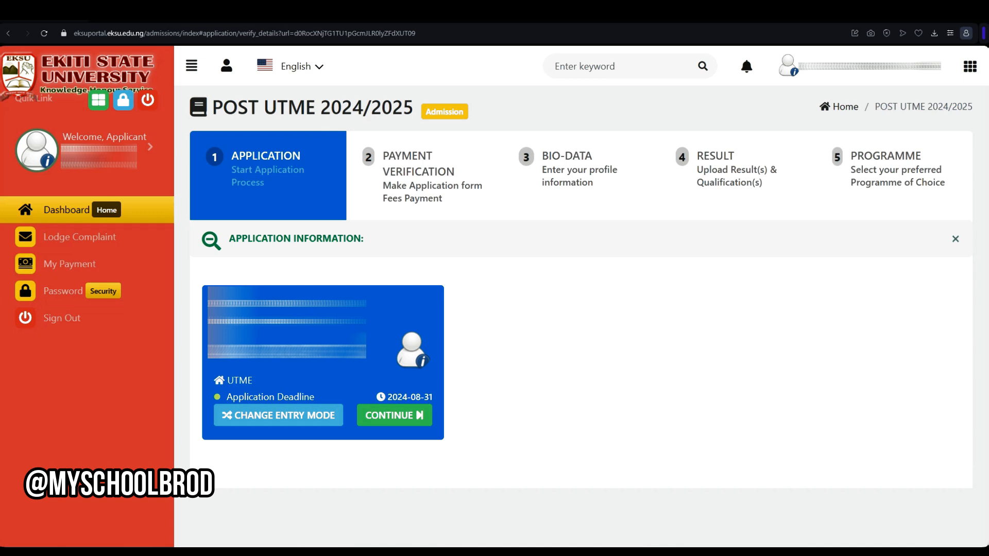
pyautogui.click(276, 429)
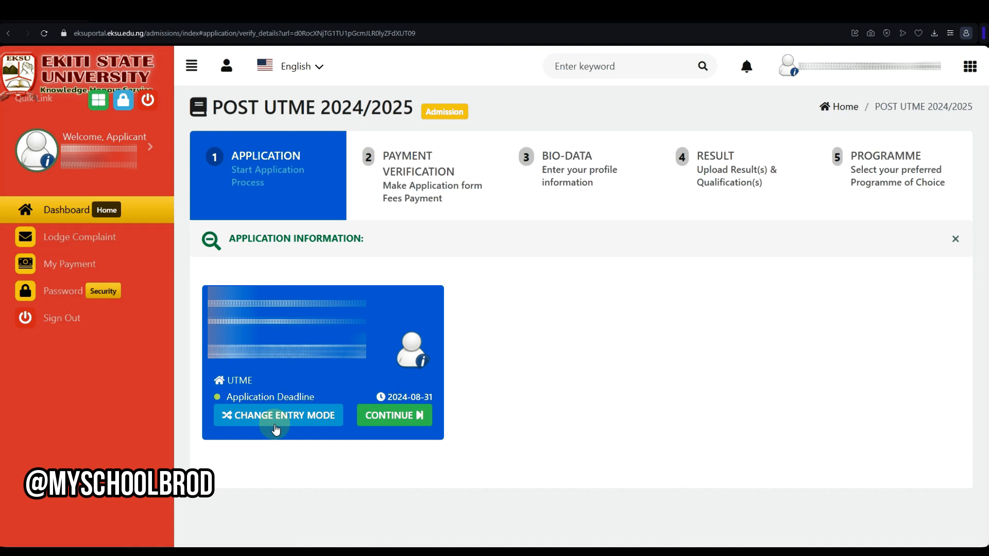
pyautogui.click(265, 415)
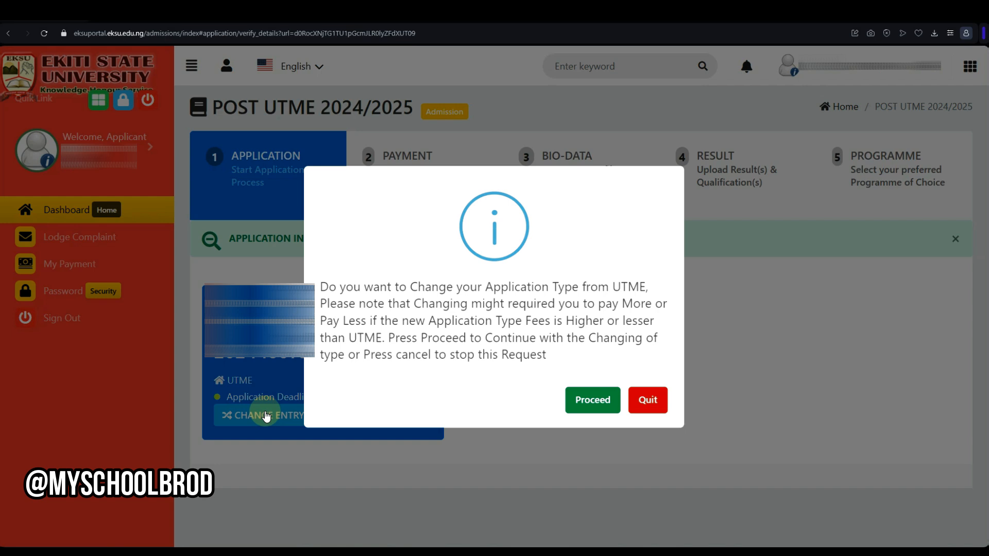
pyautogui.click(650, 409)
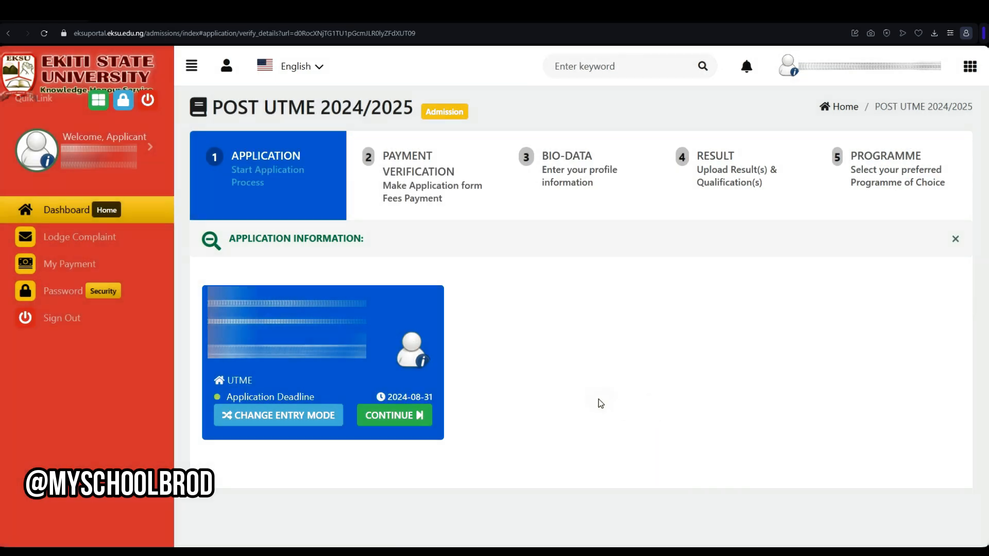
# - Continue the UTME application to payment verification and start paying the POST UTME fees through the Remita gateway
pyautogui.click(403, 415)
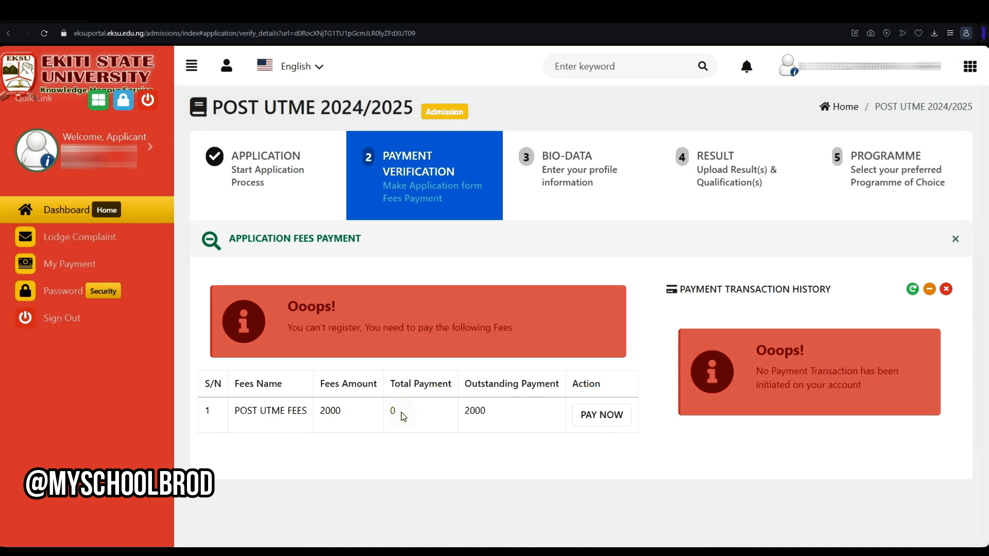
pyautogui.click(604, 419)
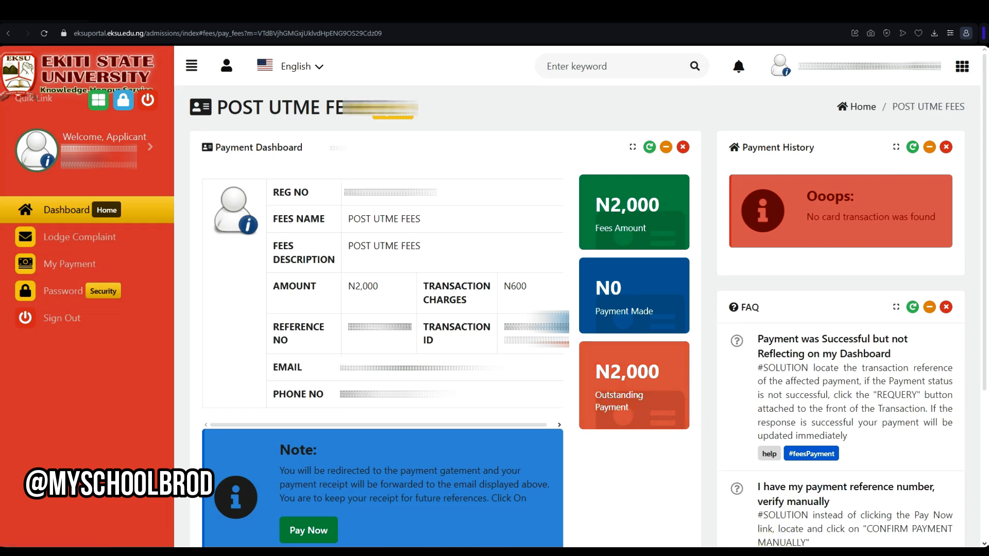
pyautogui.scroll(-4, 577, 309)
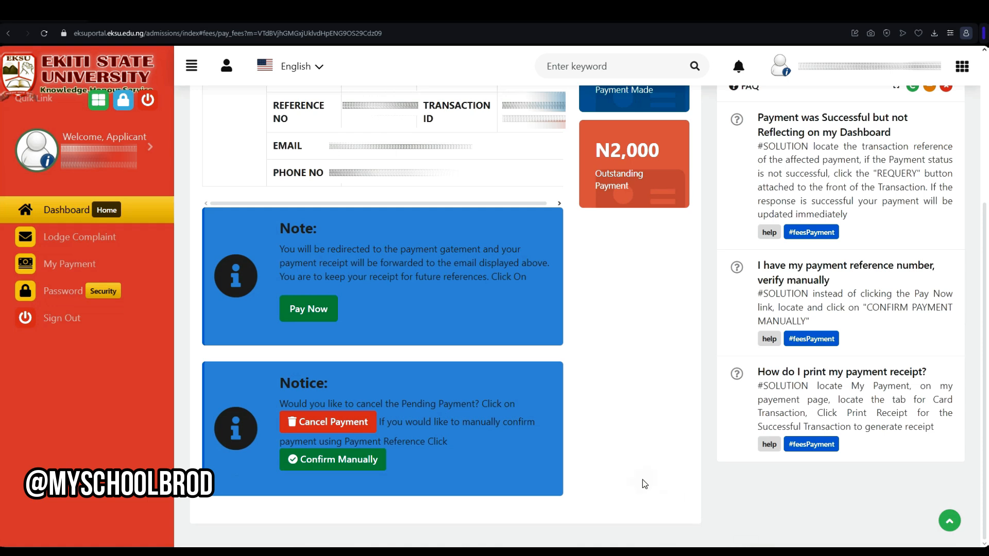
pyautogui.click(308, 316)
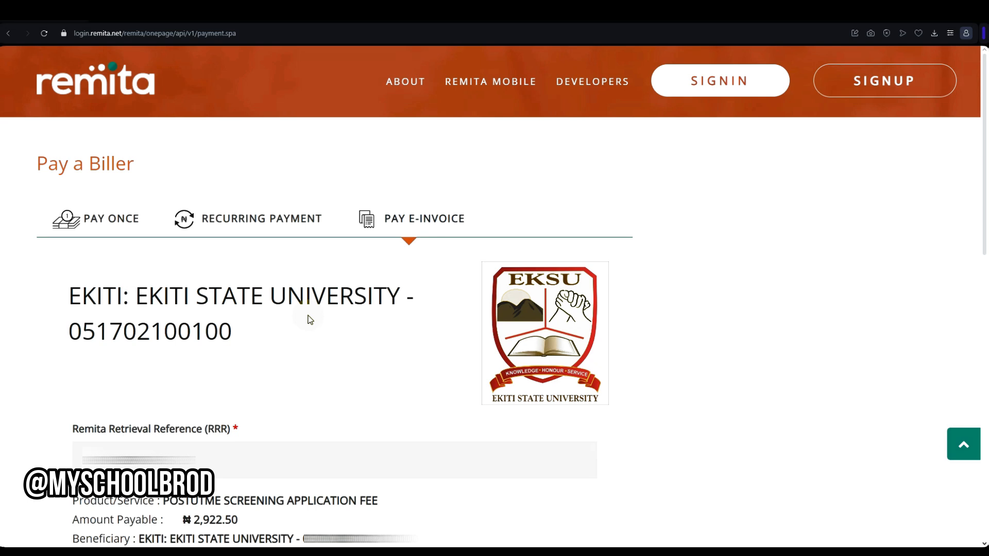
# - Submit the Remita invoice for the post-UTME screening application fee to reach the payment options
pyautogui.moveTo(987, 170); pyautogui.dragTo(986, 452)
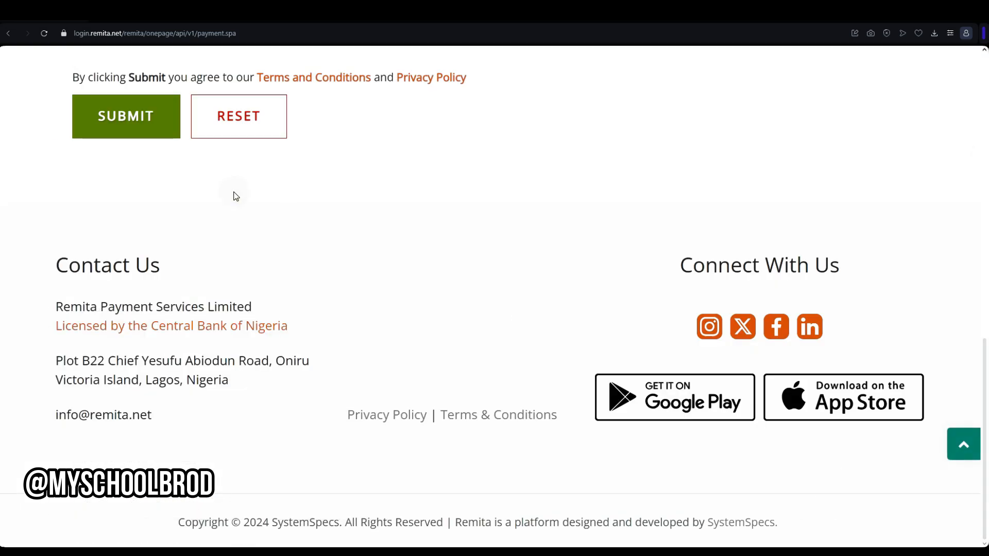
pyautogui.click(107, 135)
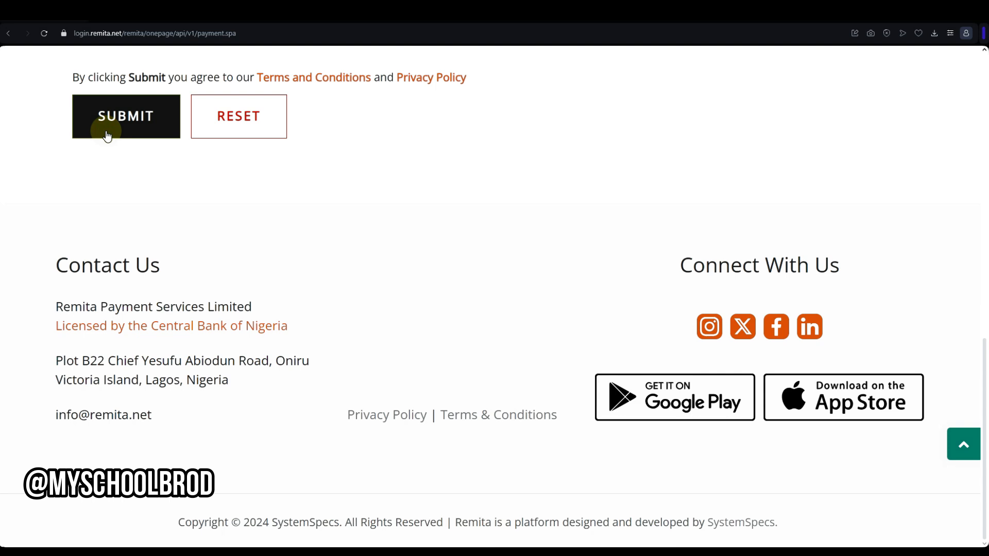
pyautogui.click(104, 135)
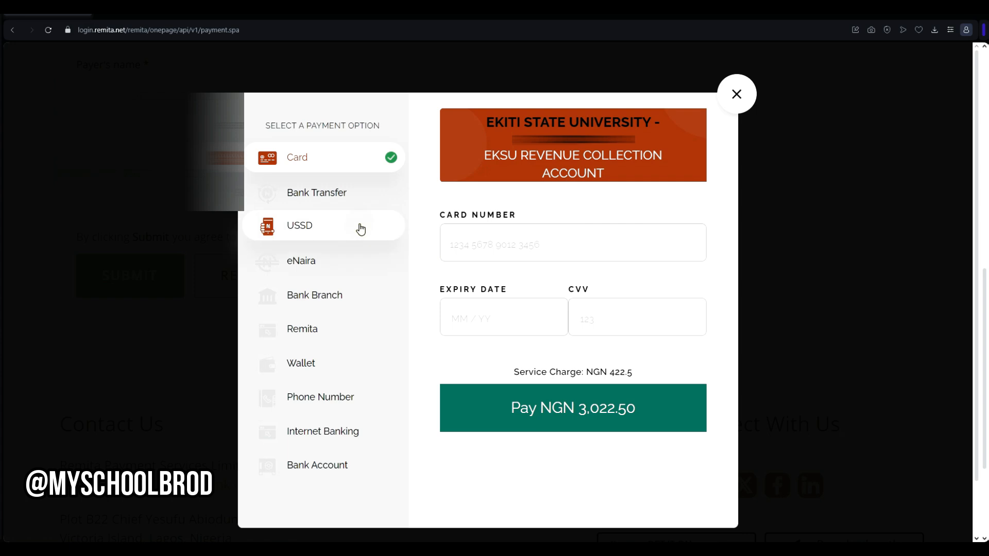
# - Review the USSD and Bank Transfer payment options, including the validity period of the transfer account
pyautogui.click(338, 206)
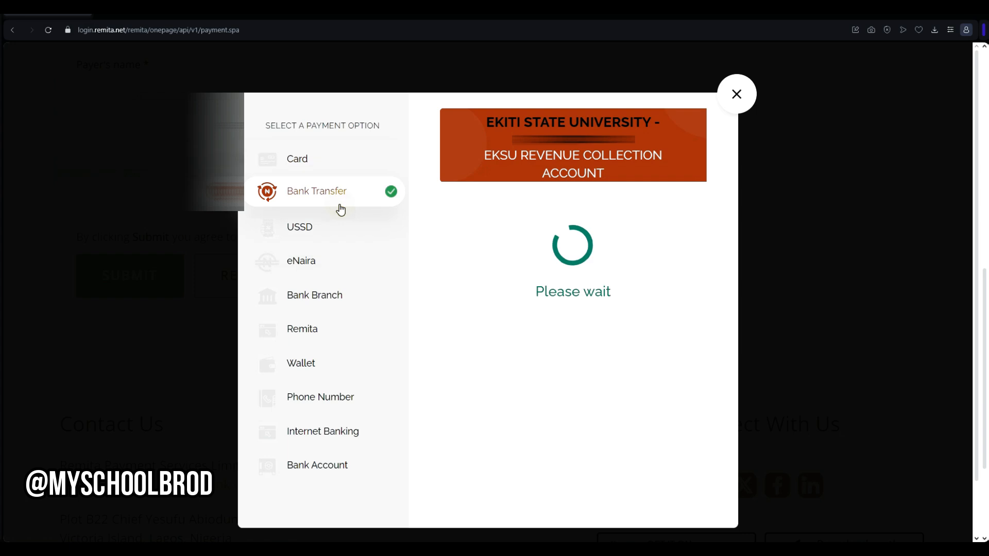
pyautogui.click(319, 236)
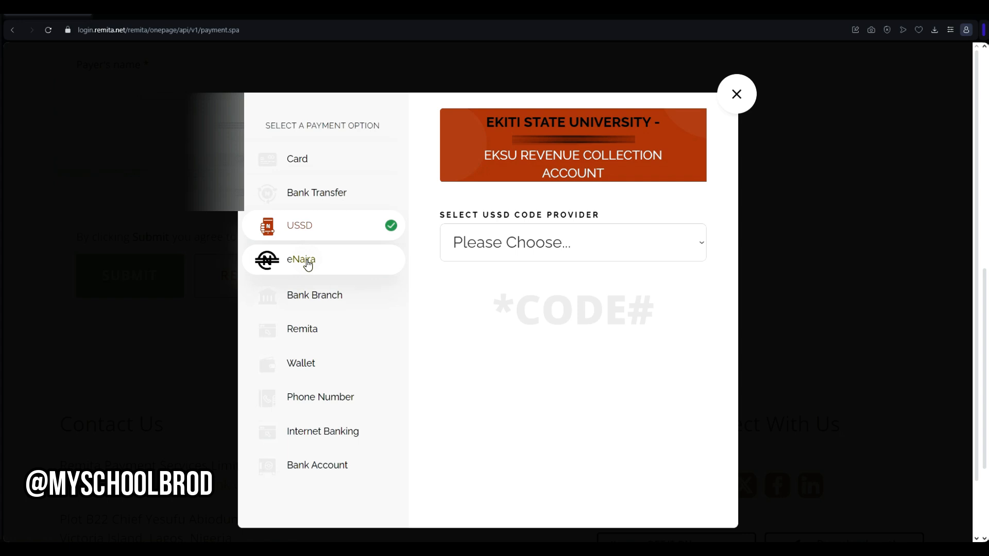
pyautogui.click(295, 206)
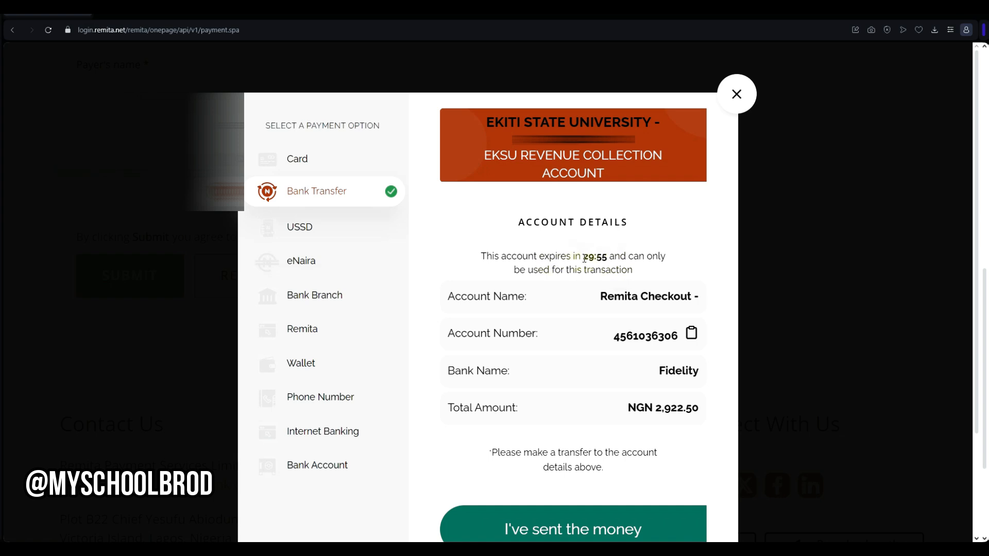
pyautogui.moveTo(584, 259); pyautogui.dragTo(605, 260)
pyautogui.click(534, 267)
# - Choose card payment, enter the card number, expiry date and CVV, submit the payment, and allow Opera Internet Browser network access
pyautogui.click(300, 169)
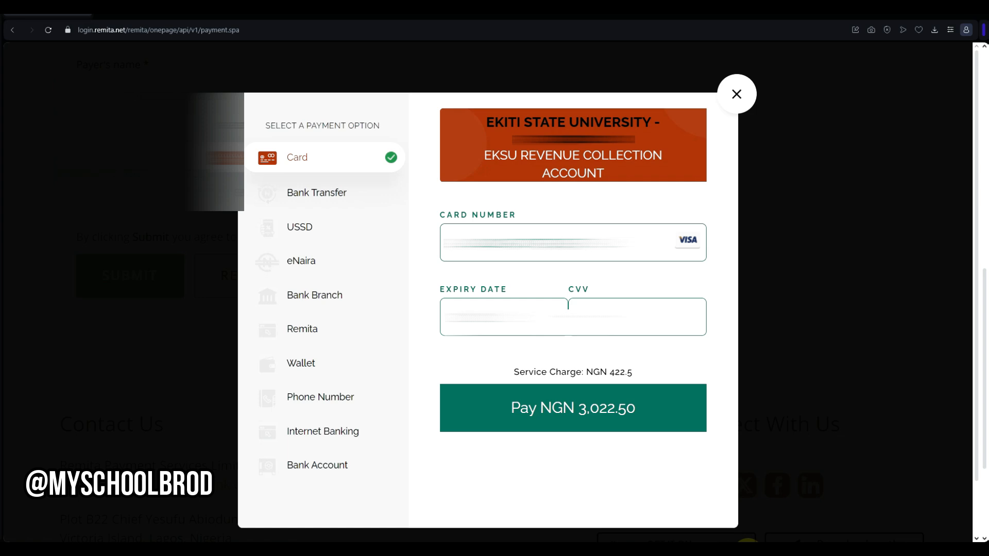
pyautogui.click(621, 432)
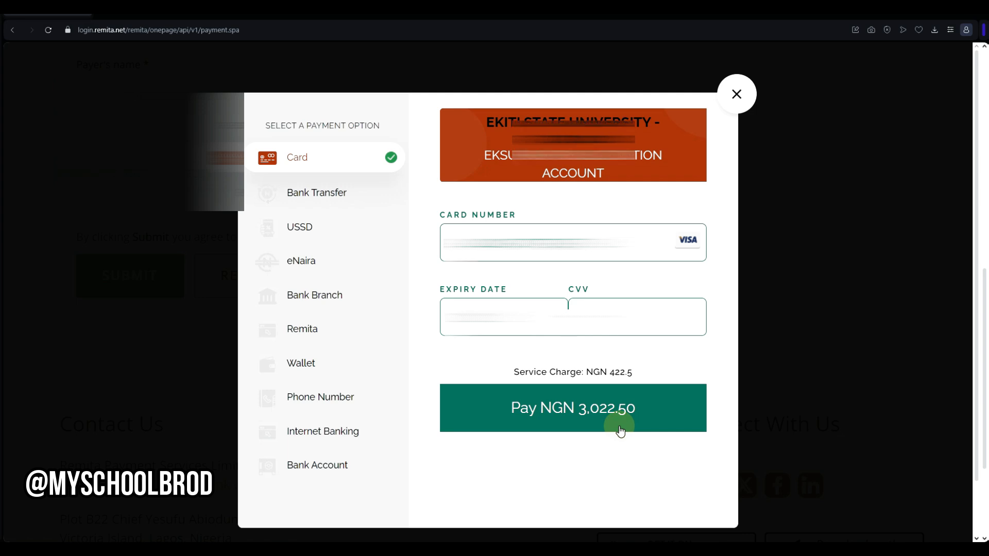
pyautogui.click(620, 431)
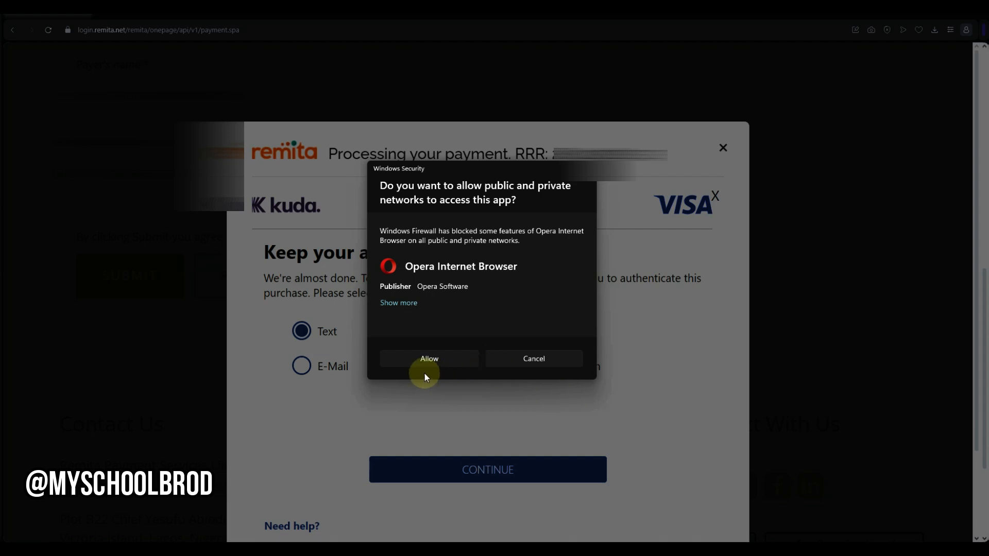
pyautogui.click(412, 361)
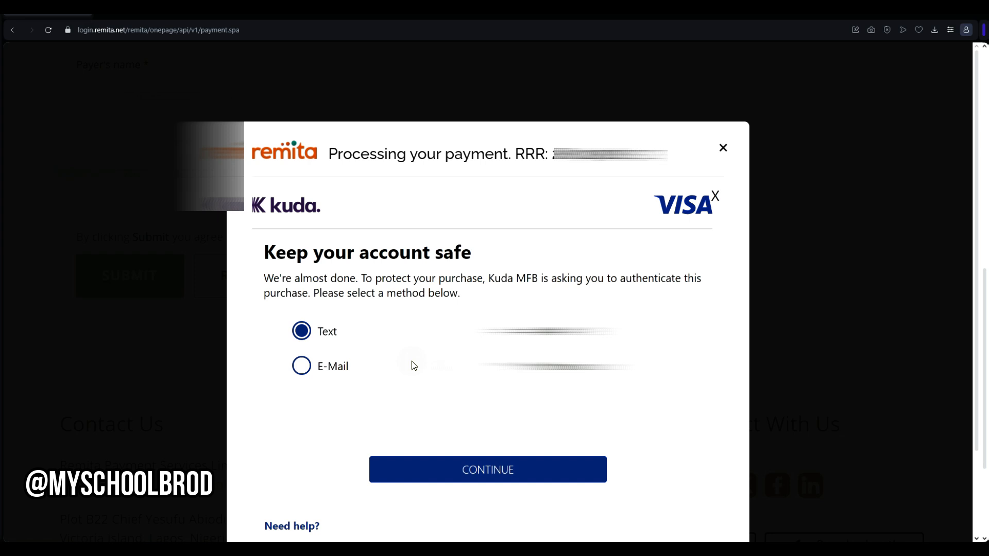
# - Request card authentication by text, enter the verification code to authorize the payment, and dismiss the payment dialog
pyautogui.click(434, 471)
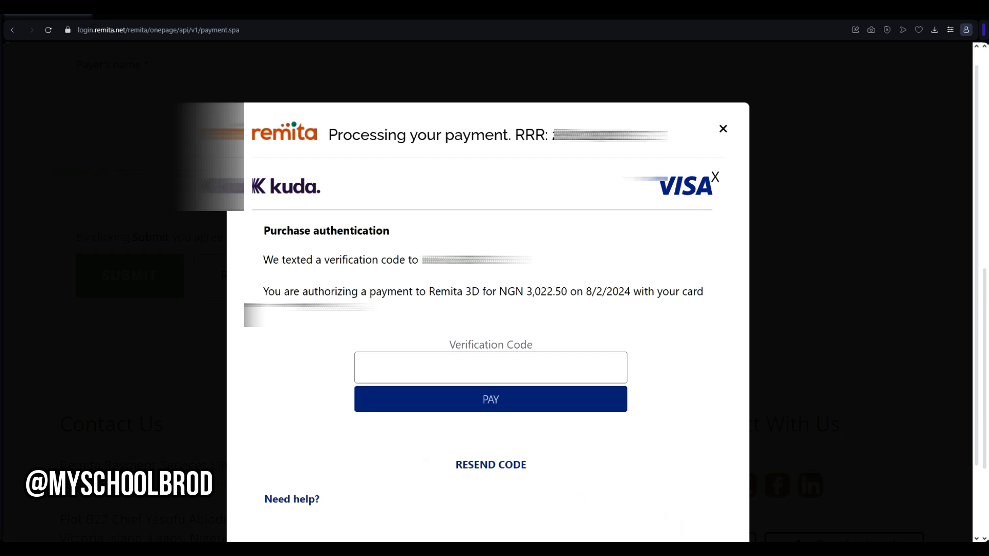
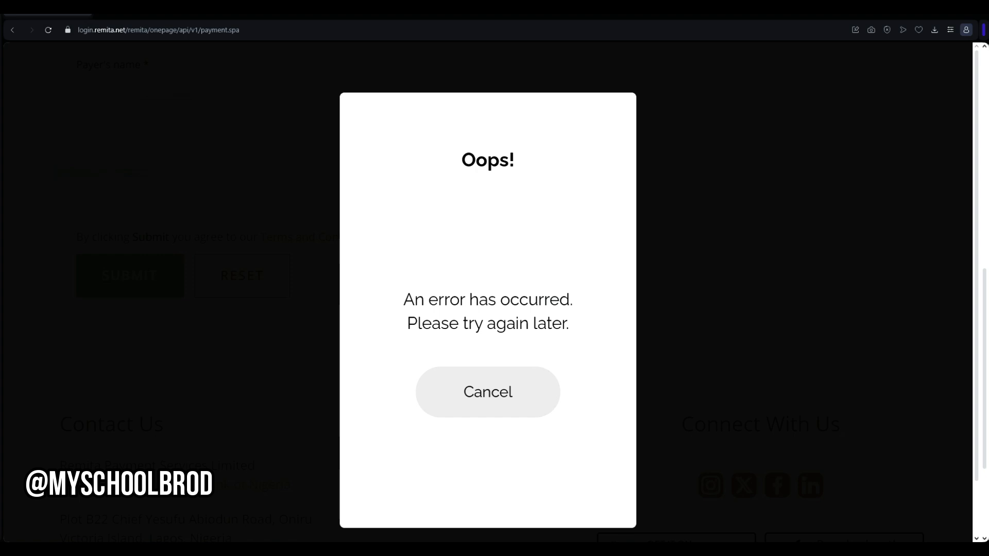
pyautogui.click(521, 402)
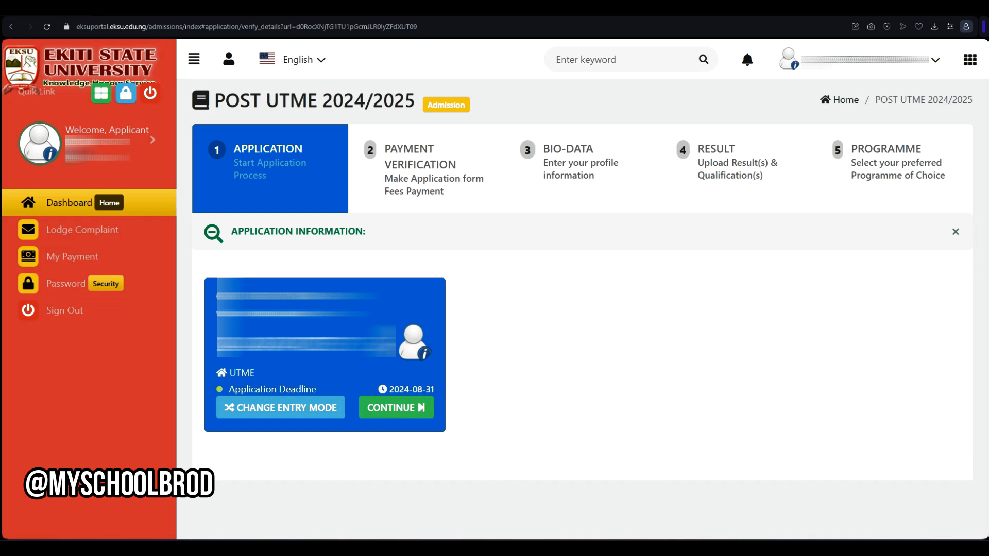
# - Open the POST UTME fees receipt from payment verification and save two PDF copies in Videos, the second as POST_UTME_FEES_Payment_Receipt_Letter (1).pdf
pyautogui.click(375, 412)
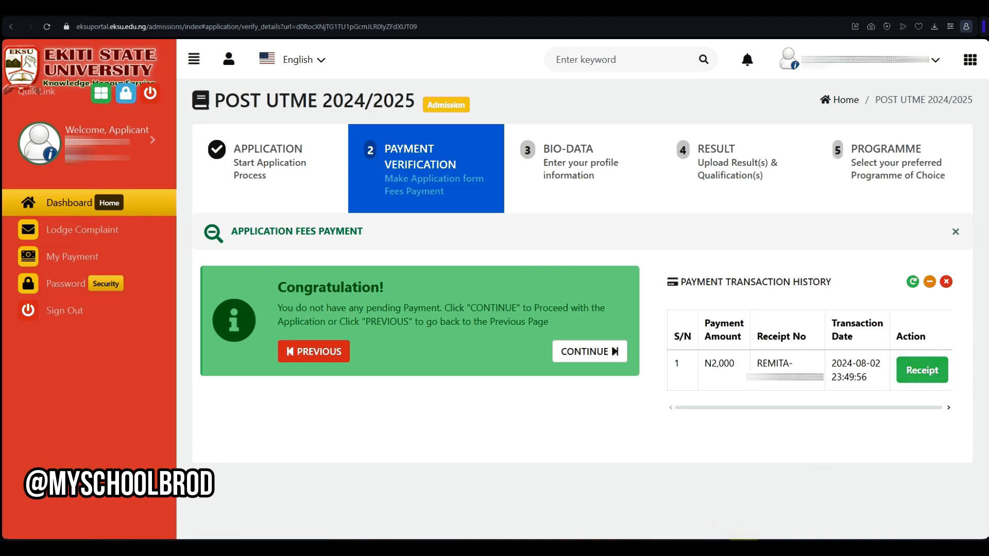
pyautogui.hotkey('ctrl', 'Tab')
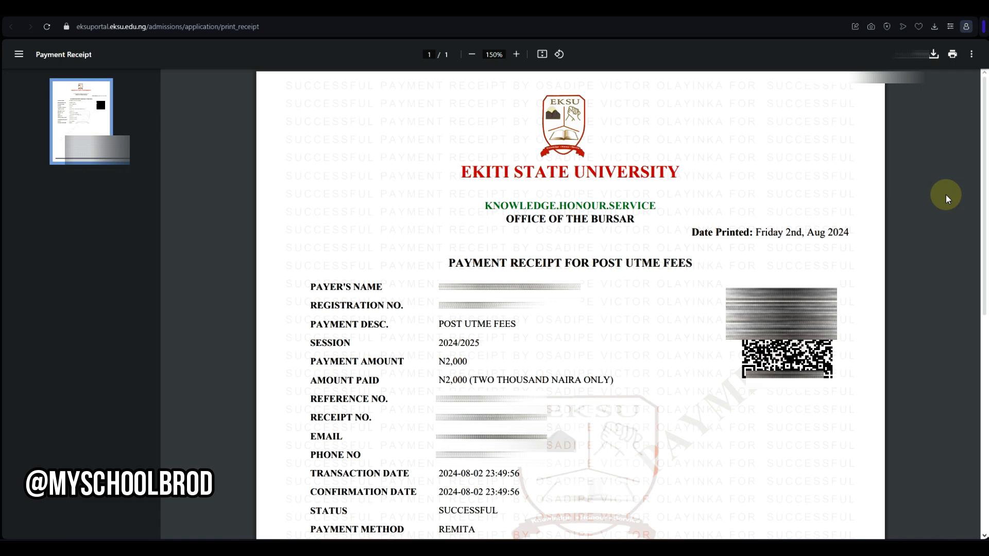
pyautogui.click(935, 54)
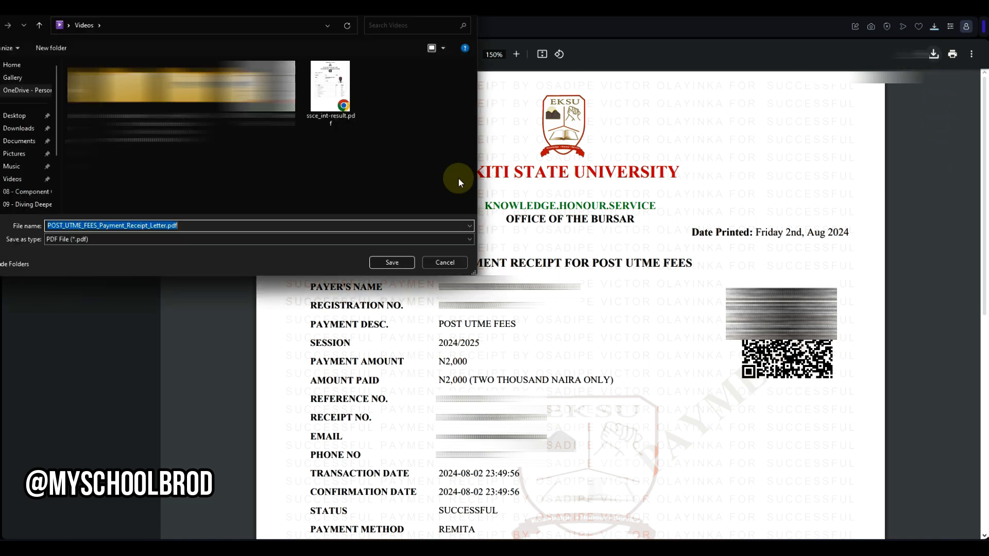
pyautogui.click(400, 267)
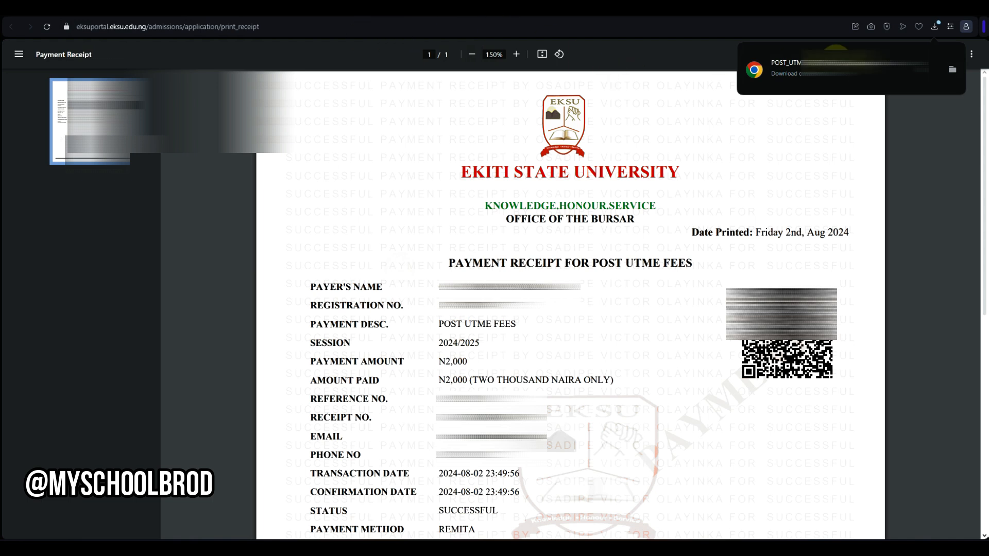
pyautogui.click(933, 56)
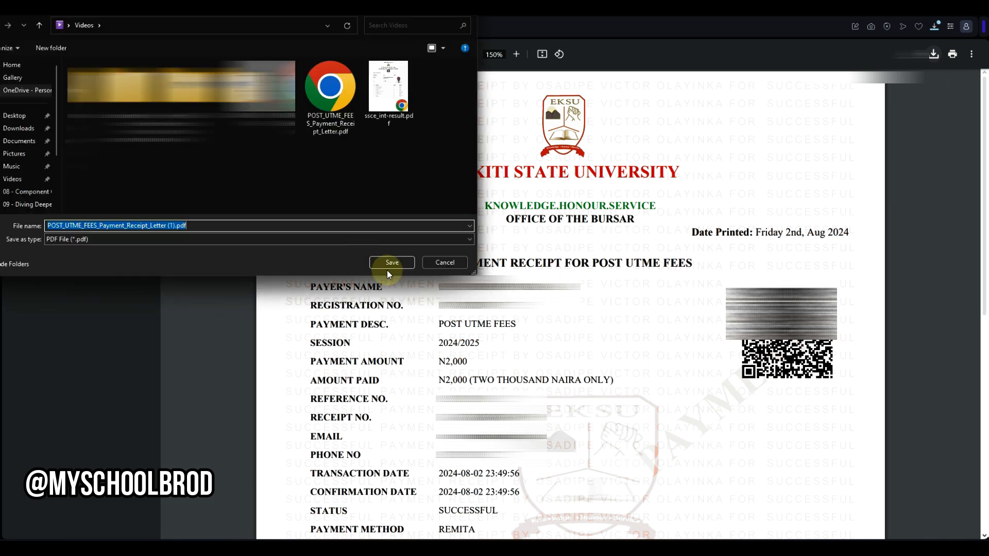
pyautogui.click(391, 263)
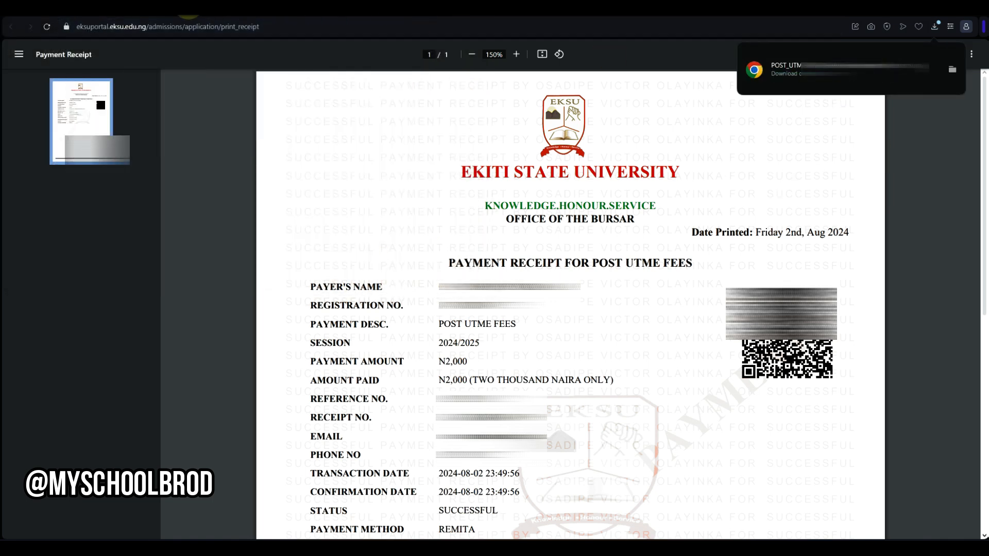
# - Return to the POST UTME application and continue from payment verification to the bio-data stage
pyautogui.click(182, 9)
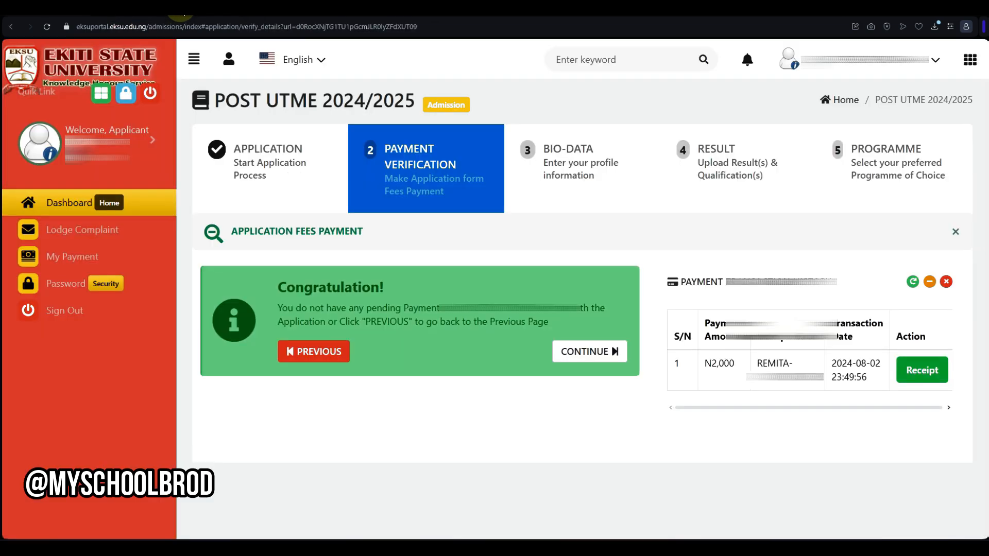
pyautogui.click(383, 401)
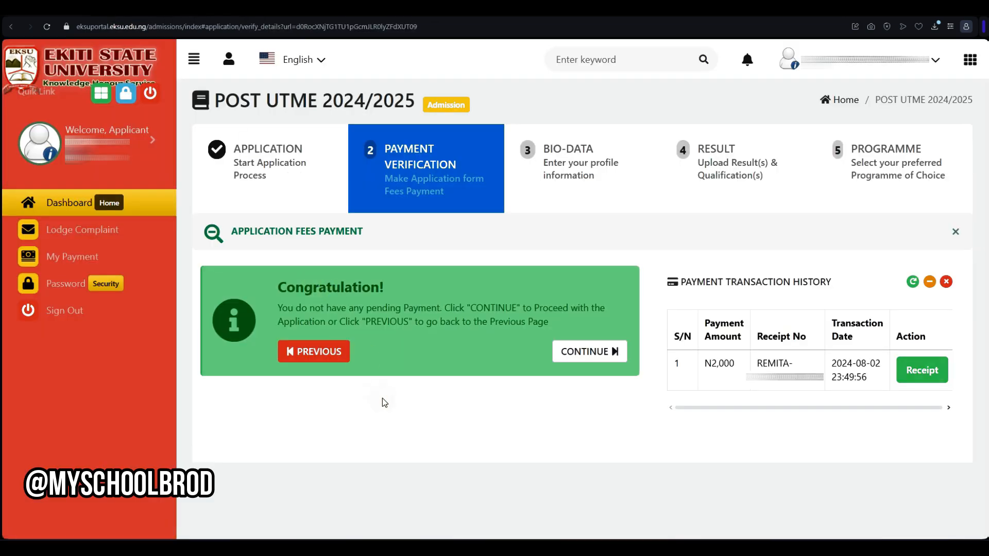
pyautogui.click(550, 363)
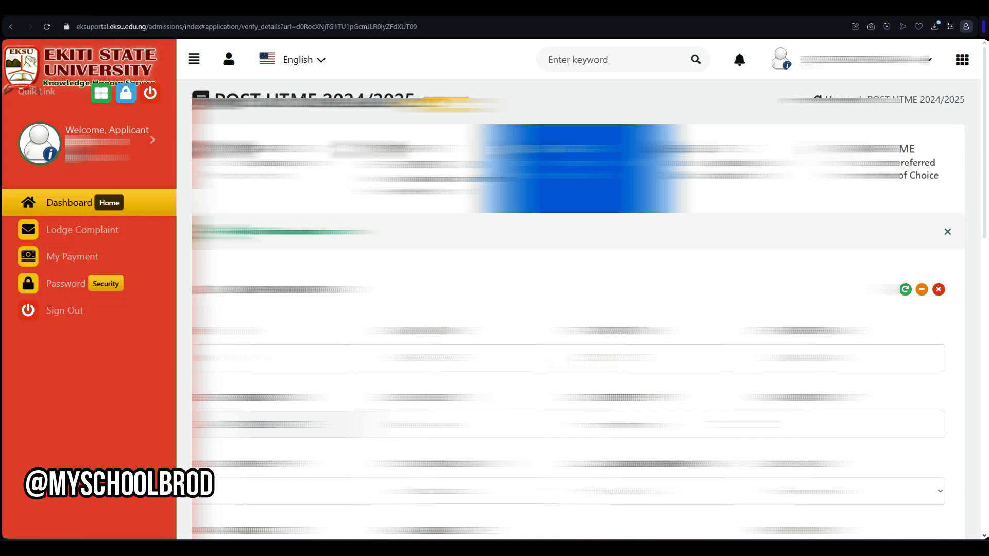
pyautogui.moveTo(984, 205); pyautogui.dragTo(986, 268)
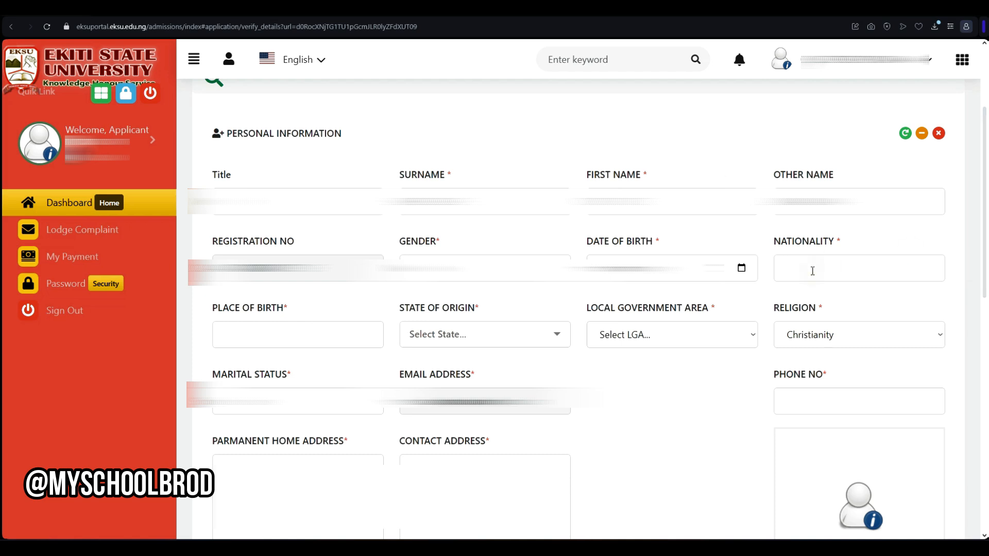
pyautogui.click(658, 268)
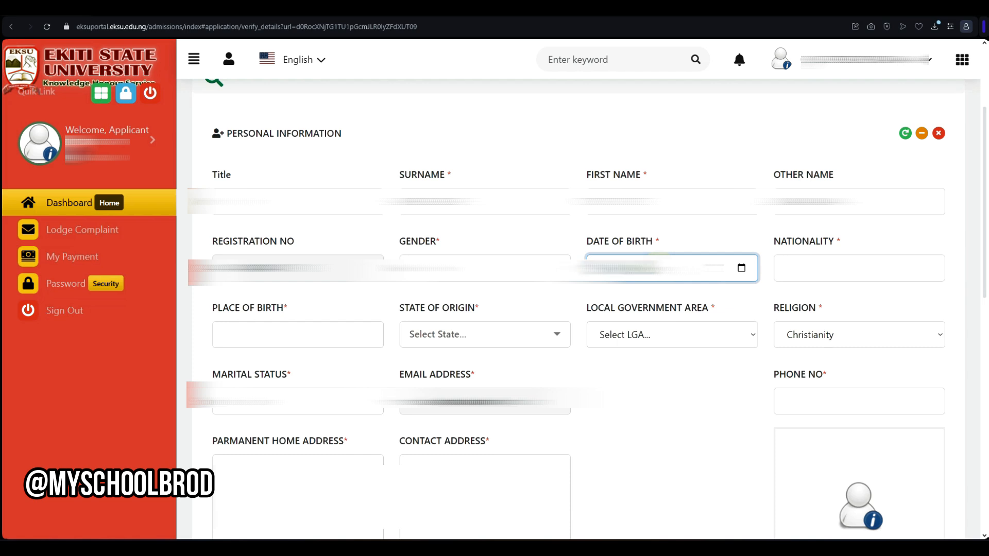
pyautogui.press('Right')
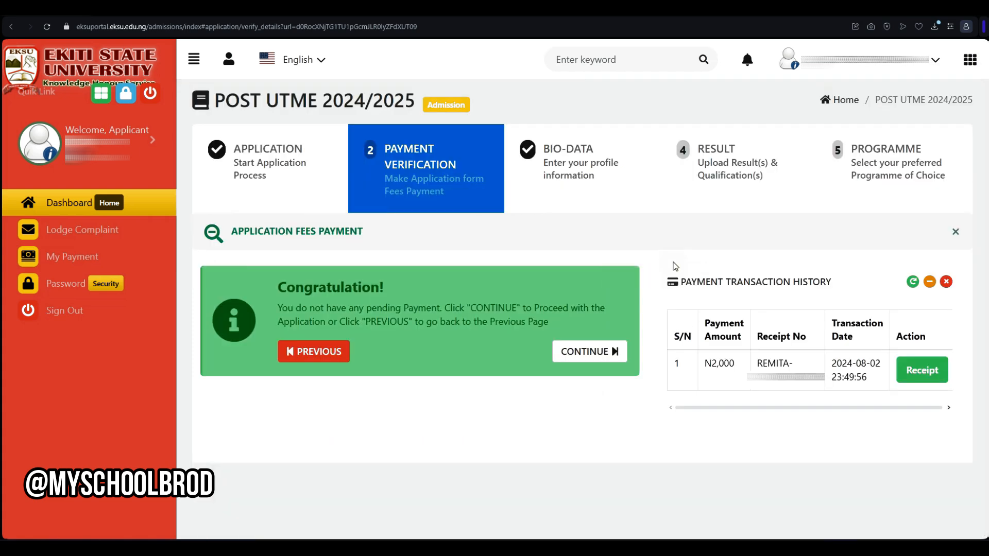
pyautogui.click(571, 349)
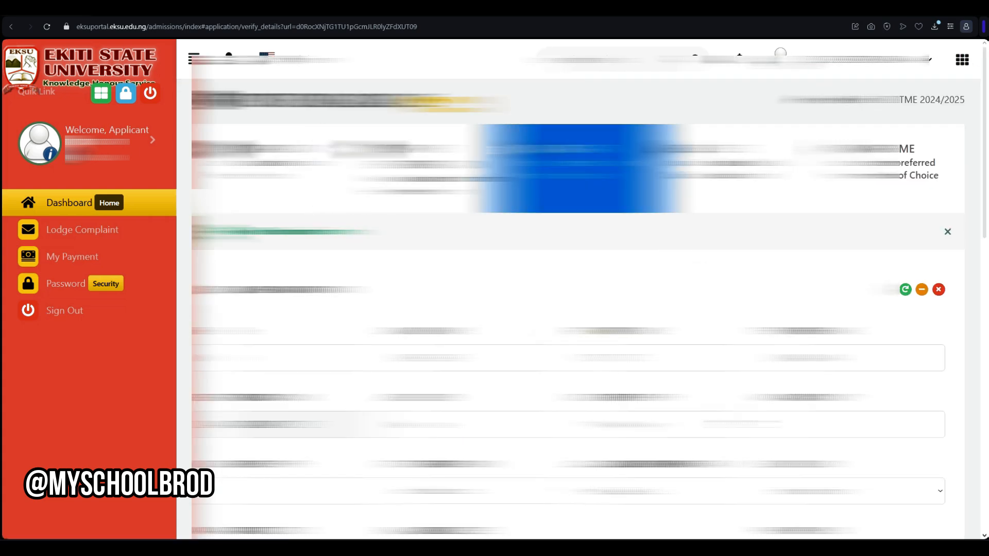
# - Fill in the applicant's date of birth and nationality in the personal information section
pyautogui.moveTo(985, 136); pyautogui.dragTo(986, 241)
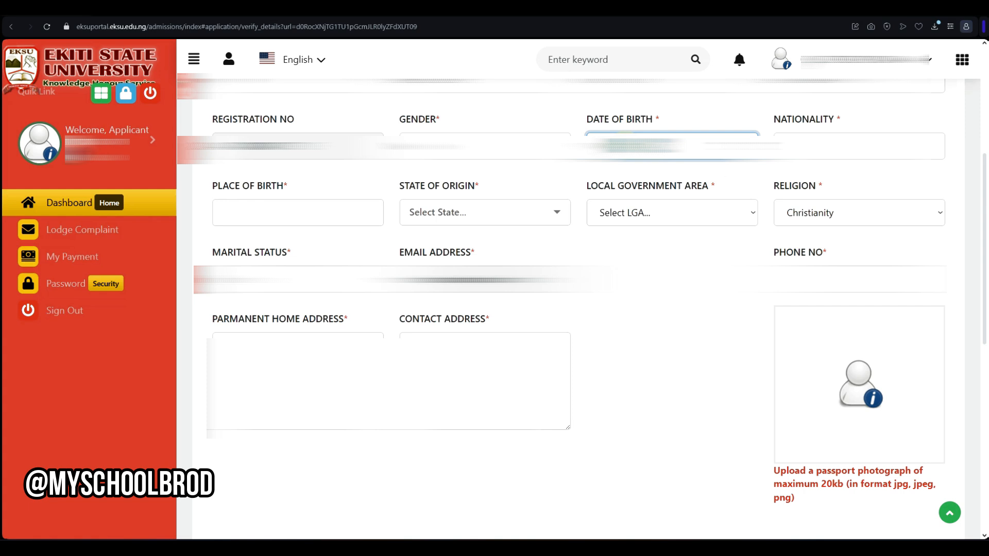
pyautogui.click(802, 136)
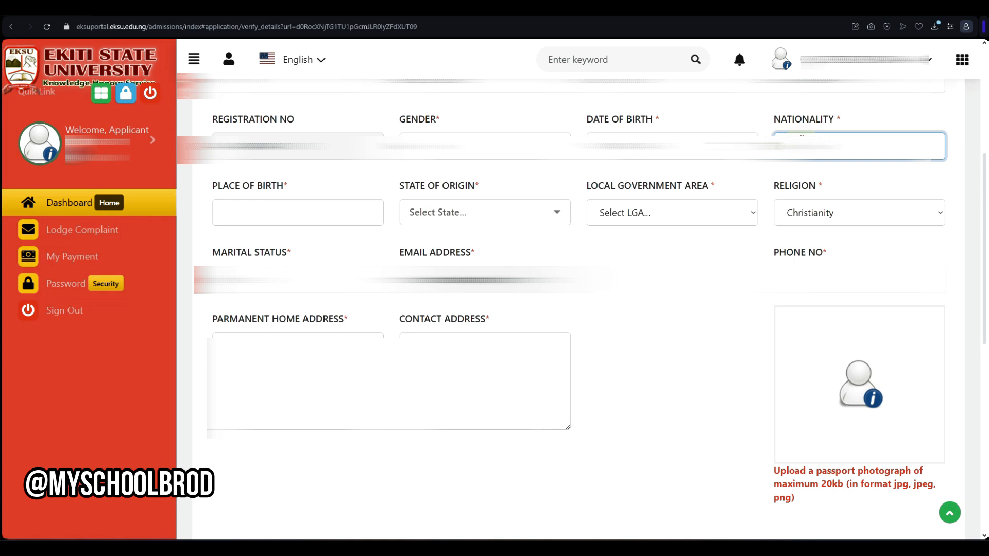
pyautogui.click(285, 217)
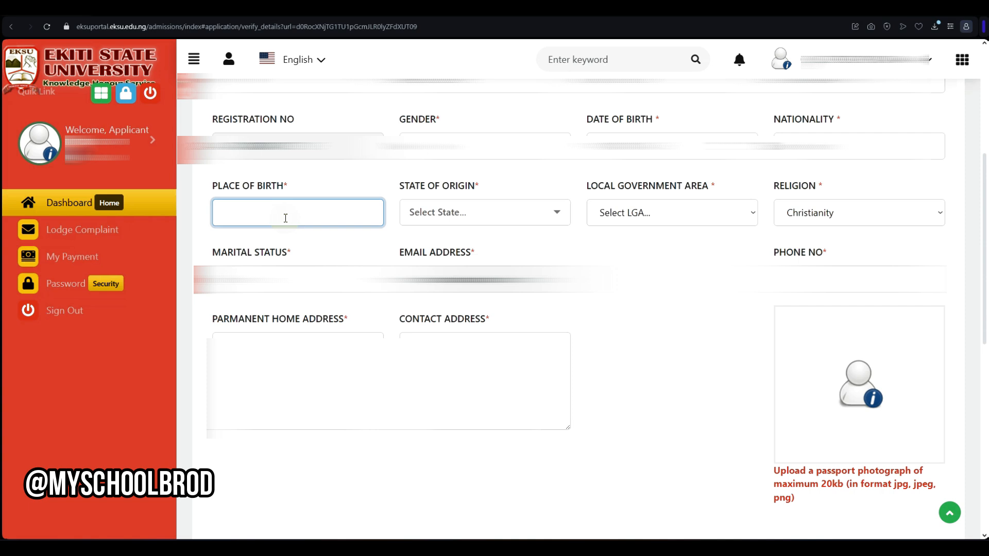
# - Set the state of origin to Ekiti and the local government area to Ilejemeje
pyautogui.click(459, 225)
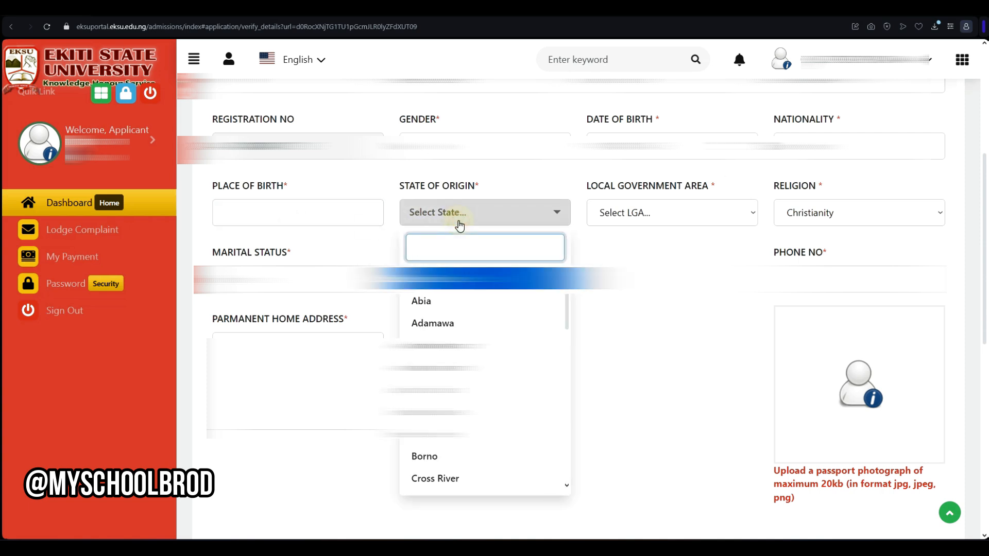
pyautogui.write('eki')
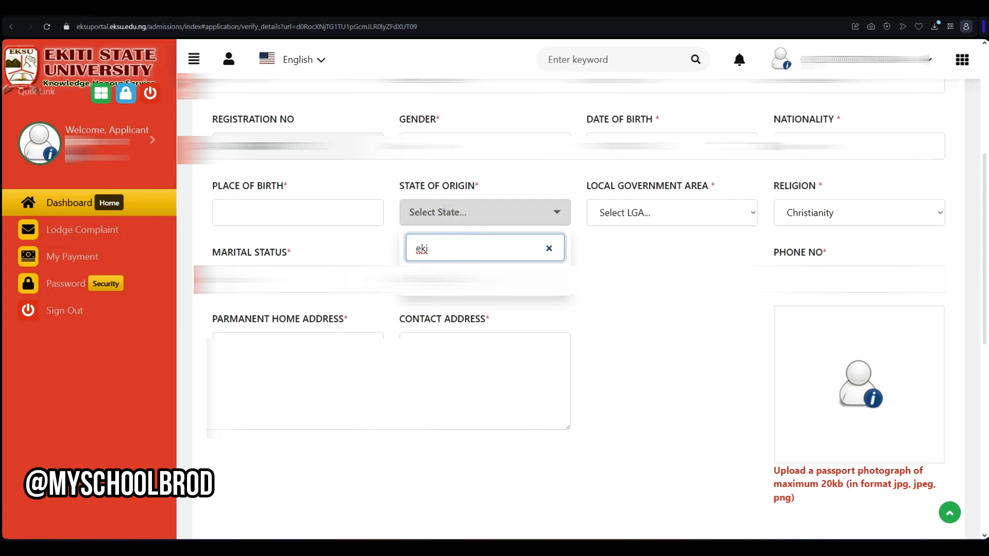
pyautogui.press('Return')
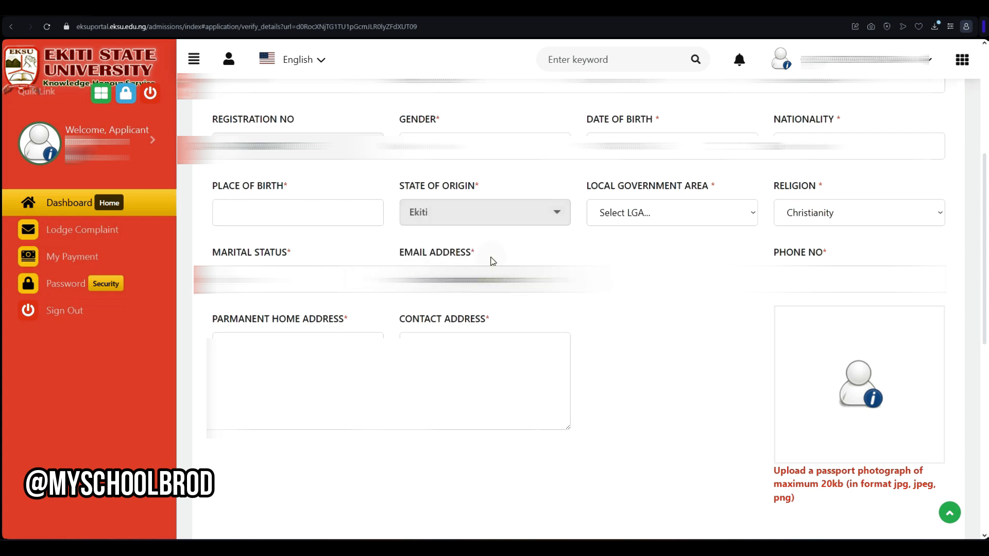
pyautogui.click(616, 222)
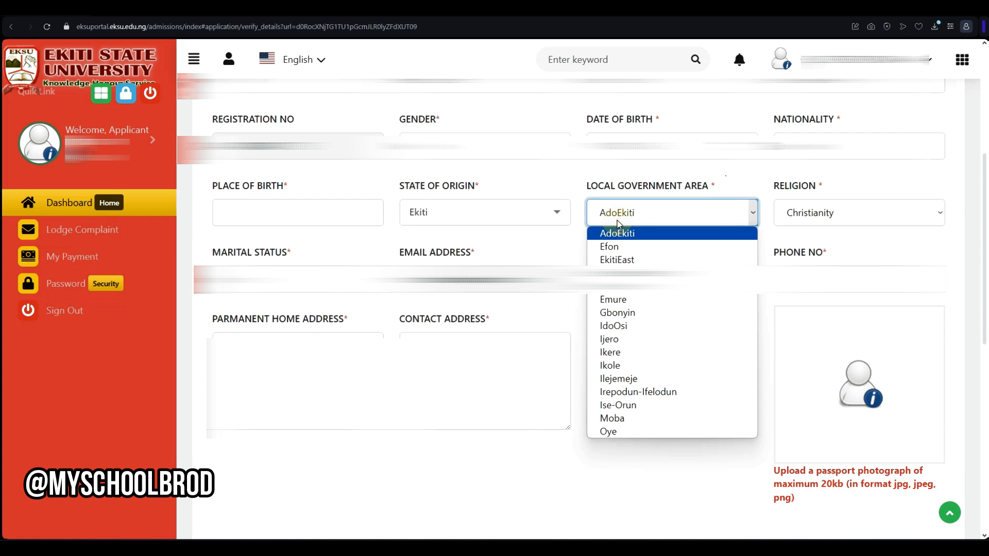
pyautogui.click(622, 381)
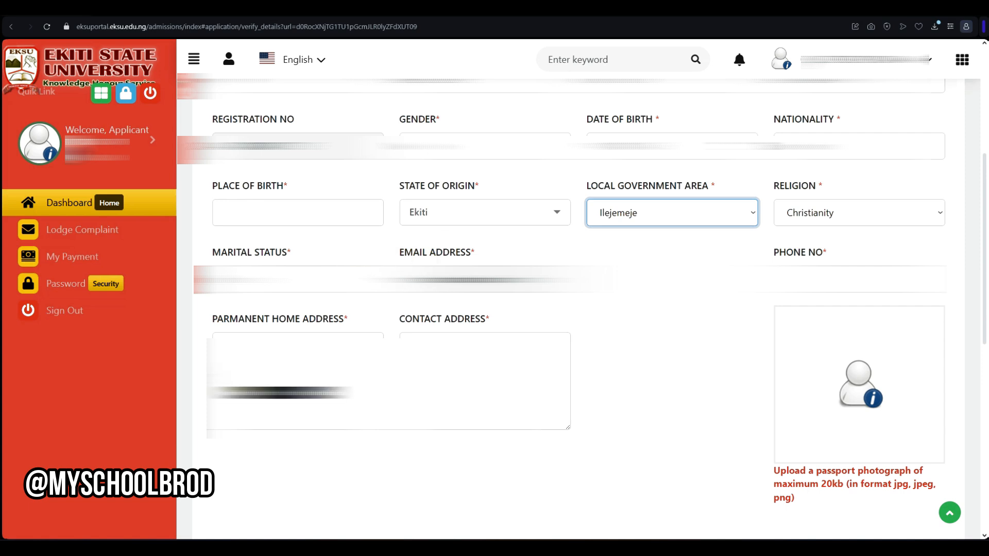
# - Enter the applicant's full permanent home address in the personal information section
pyautogui.click(279, 388)
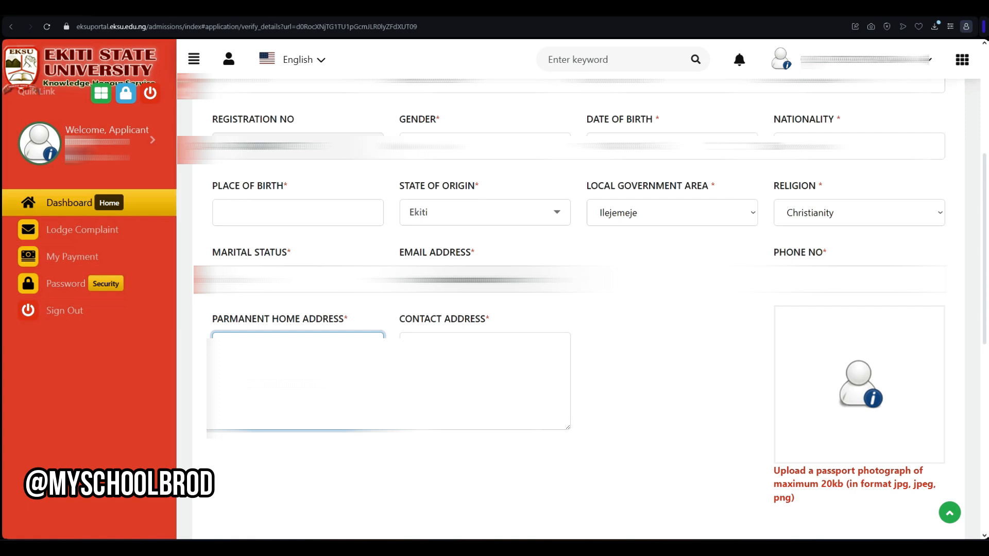
pyautogui.click(479, 380)
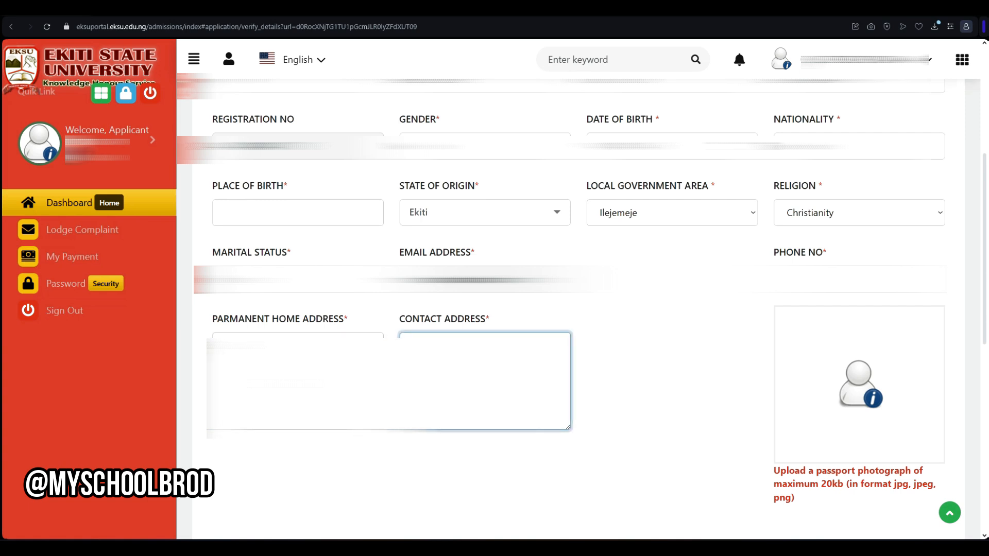
pyautogui.click(288, 383)
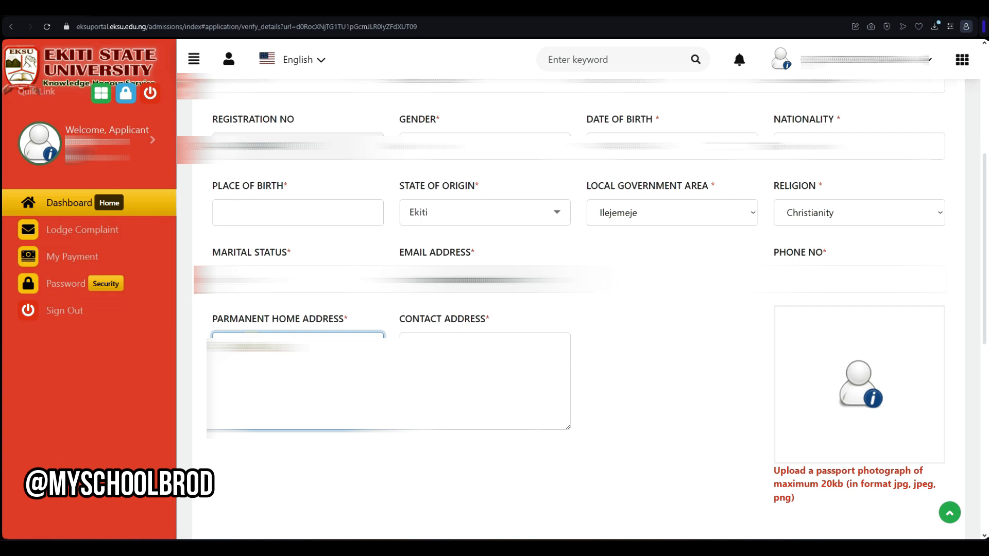
pyautogui.write('......')
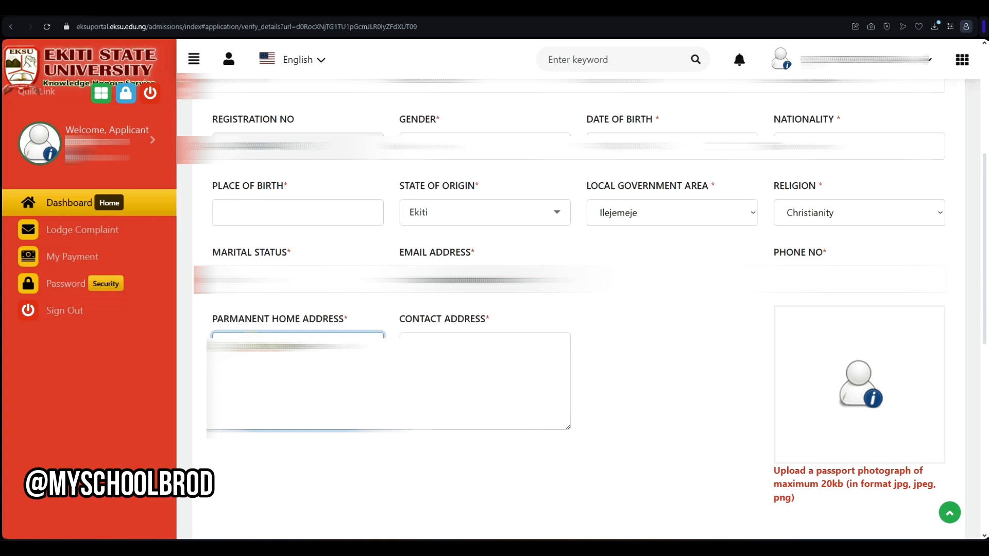
pyautogui.write('...')
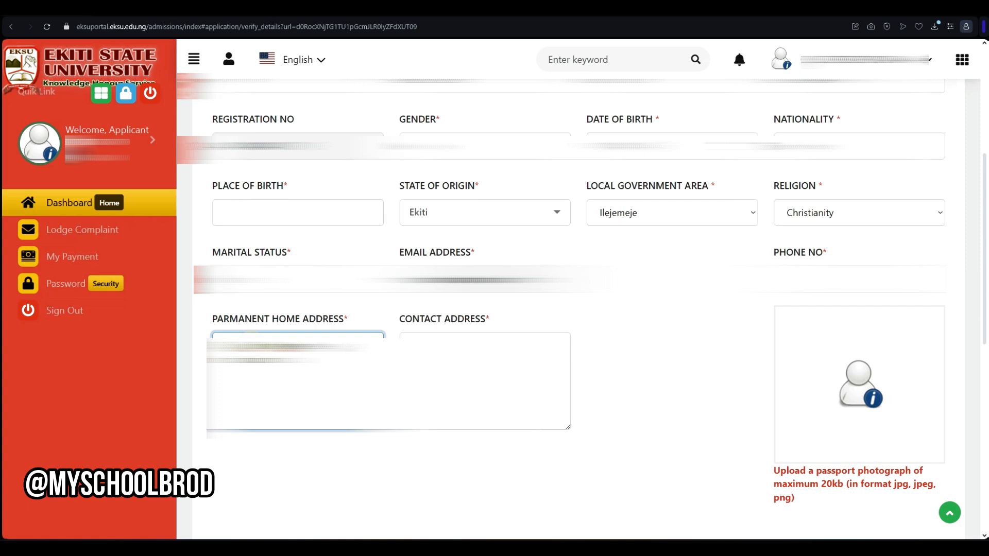
pyautogui.write('Statete')
# - Copy the permanent home address into the contact address and enter the applicant's phone number
pyautogui.click(442, 354)
pyautogui.moveTo(371, 372); pyautogui.dragTo(187, 319)
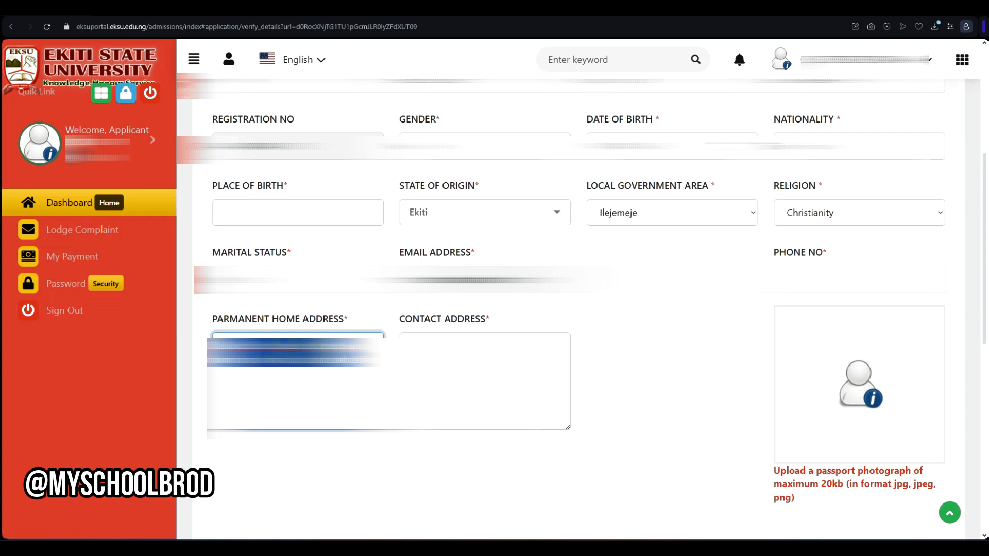
pyautogui.press('Tab')
pyautogui.hotkey('ctrl', 'v')
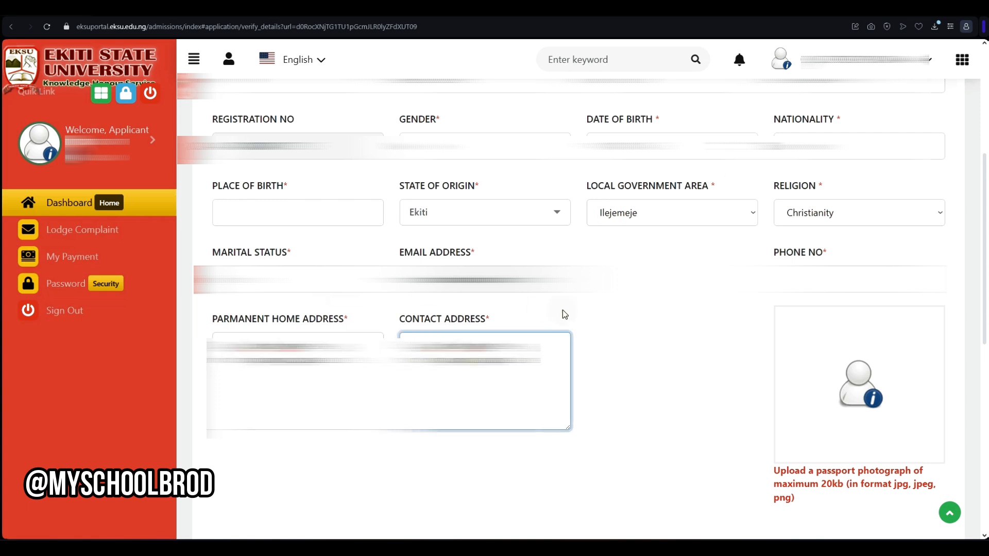
pyautogui.click(844, 280)
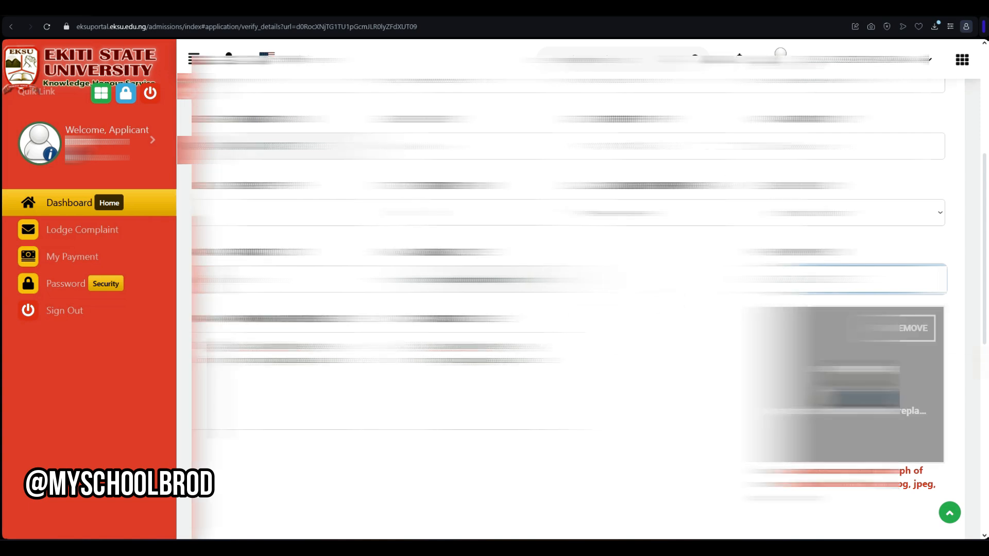
pyautogui.moveTo(985, 279); pyautogui.dragTo(961, 276)
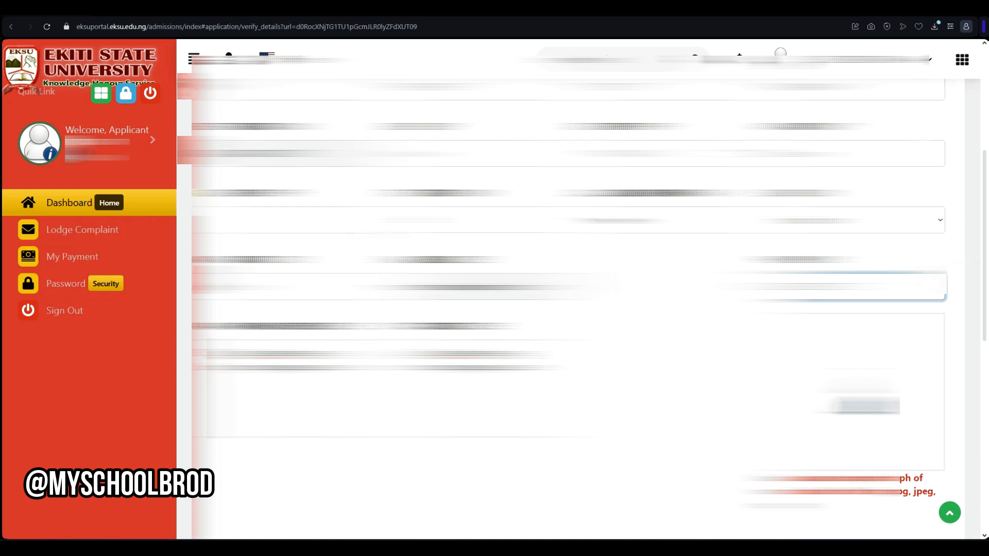
# - Fill in the place of birth with text copied from the permanent home address
pyautogui.click(315, 218)
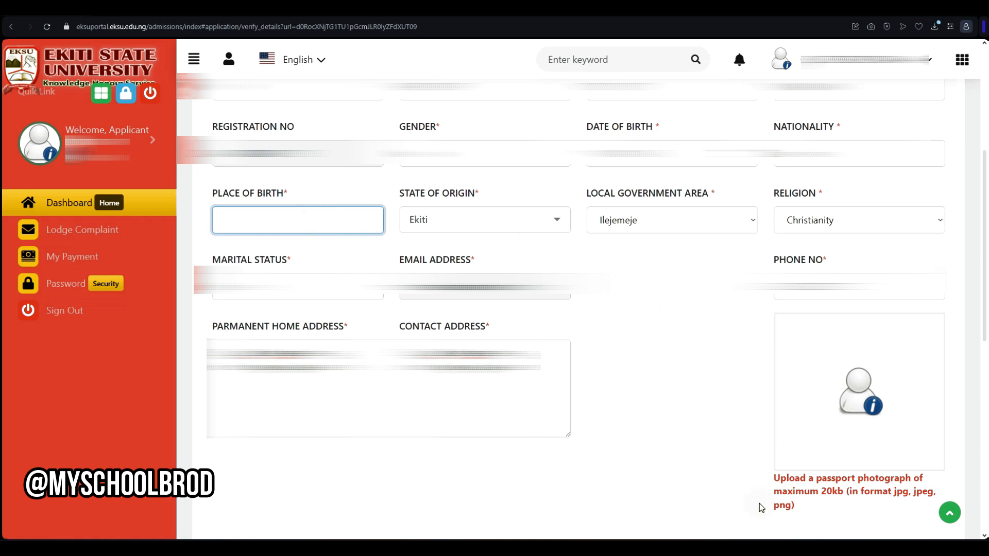
pyautogui.click(739, 546)
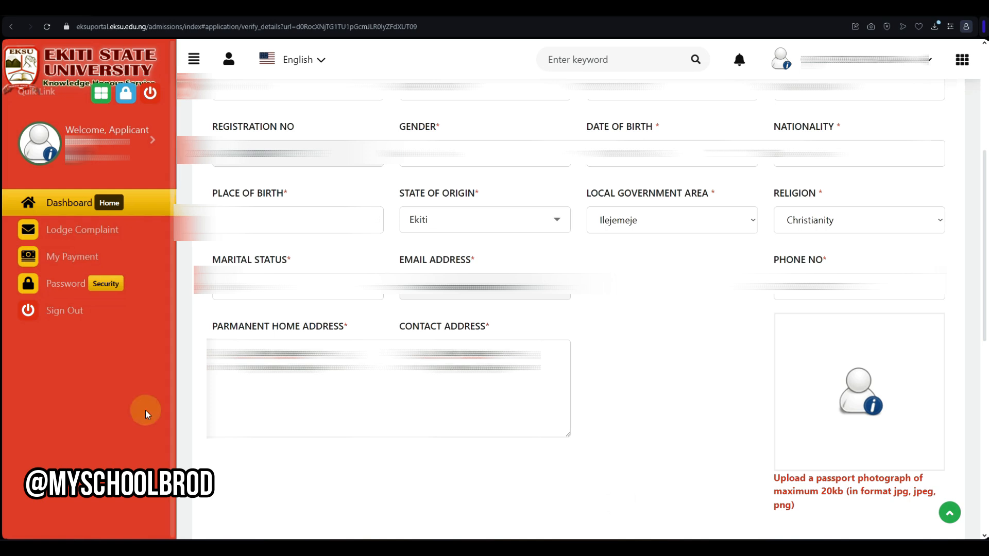
pyautogui.moveTo(288, 369); pyautogui.dragTo(180, 301)
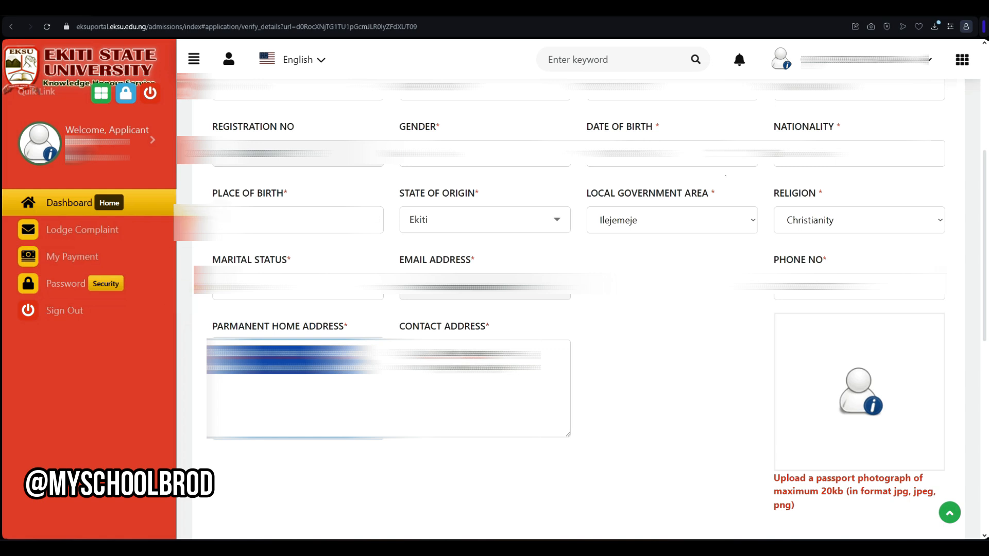
pyautogui.click(278, 220)
pyautogui.hotkey('ctrl', 'v')
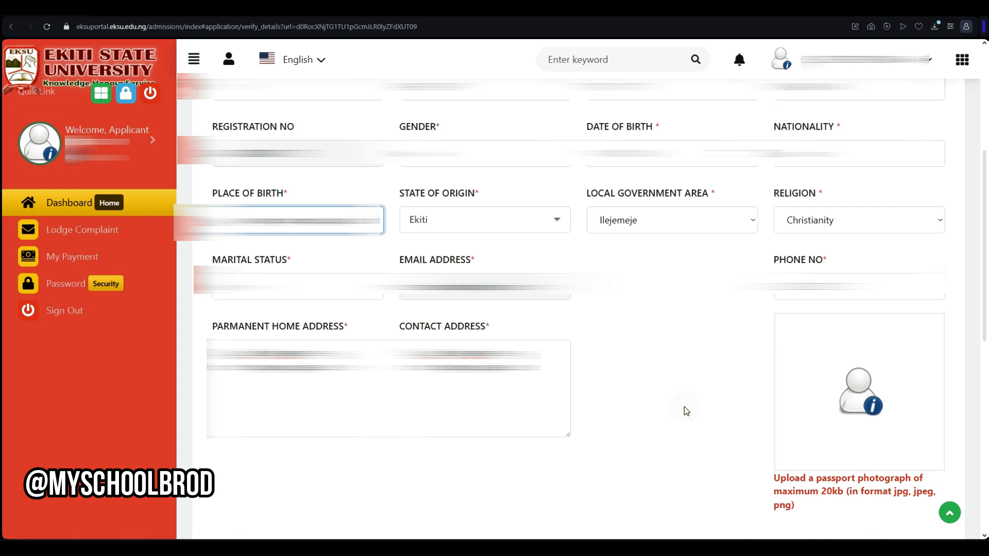
# - Upload the applicant's passport photograph from the image files stored on the computer
pyautogui.click(814, 416)
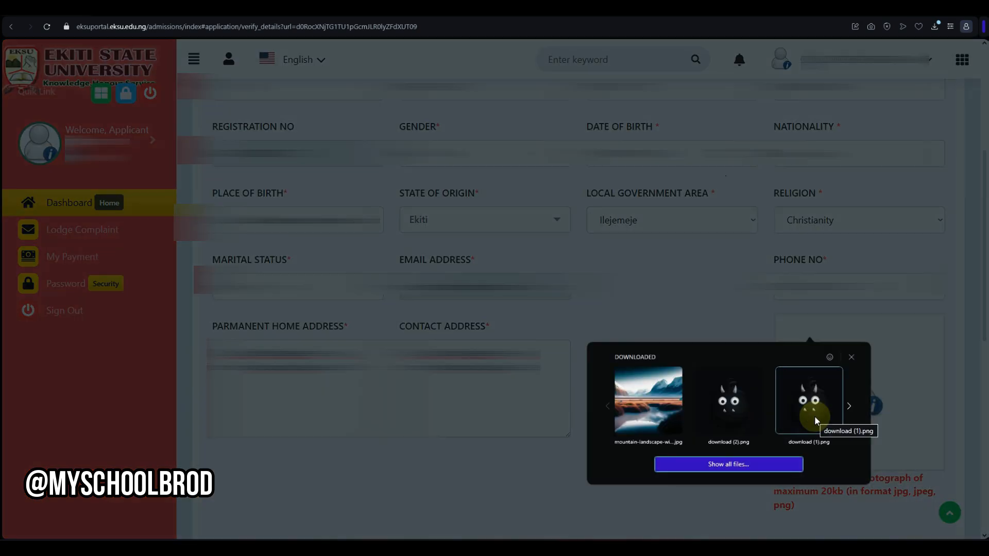
pyautogui.click(741, 468)
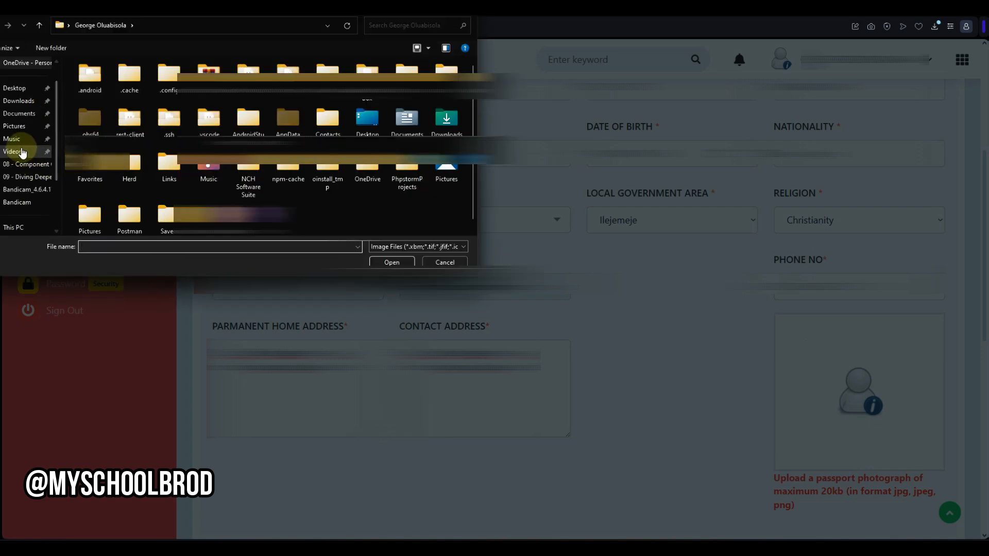
pyautogui.click(19, 139)
pyautogui.doubleClick(85, 104)
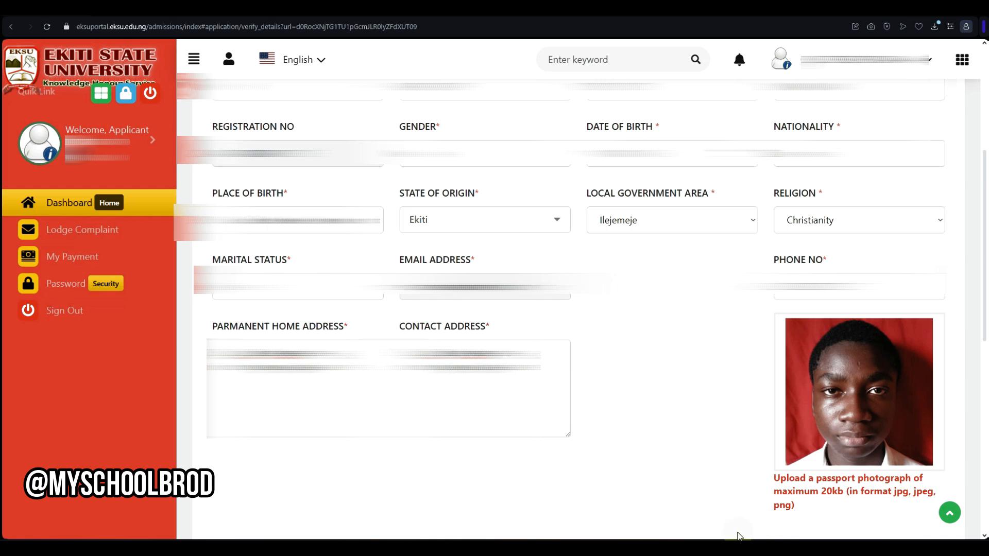
# - Enter the next of kin's full name and relationship to the applicant
pyautogui.scroll(-6, 577, 309)
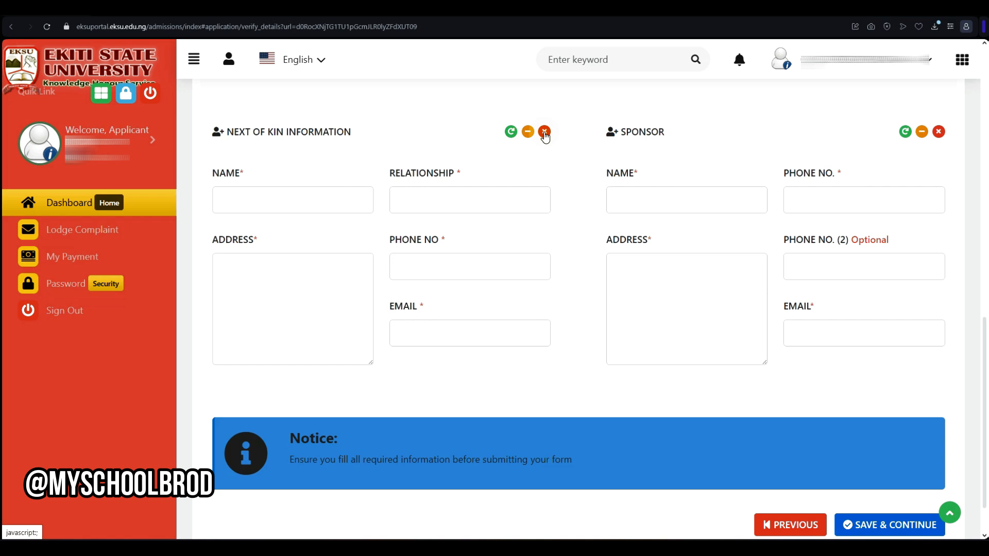
pyautogui.click(314, 196)
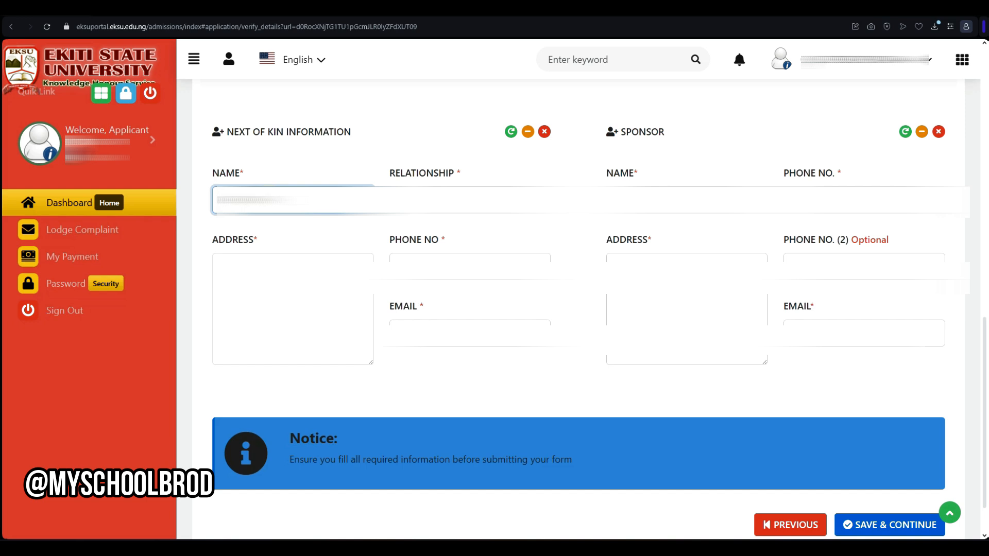
pyautogui.write('??????')
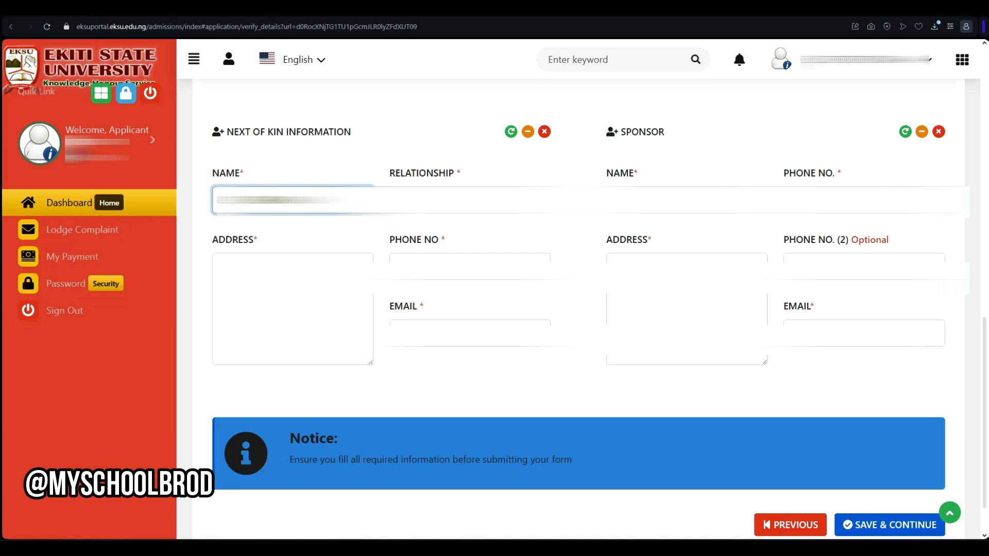
pyautogui.press('Tab')
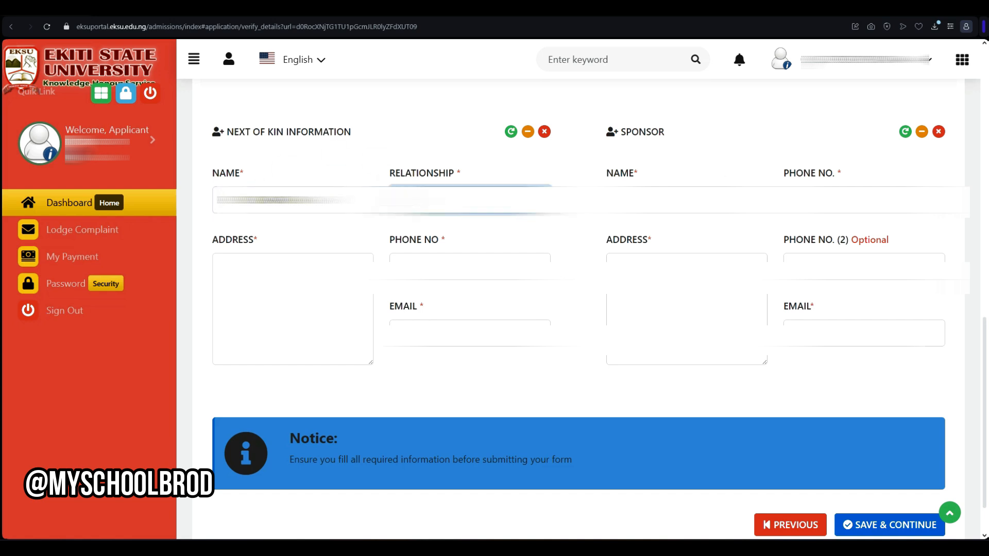
pyautogui.write('???')
# - Fill in the next of kin's phone number and email address
pyautogui.click(417, 255)
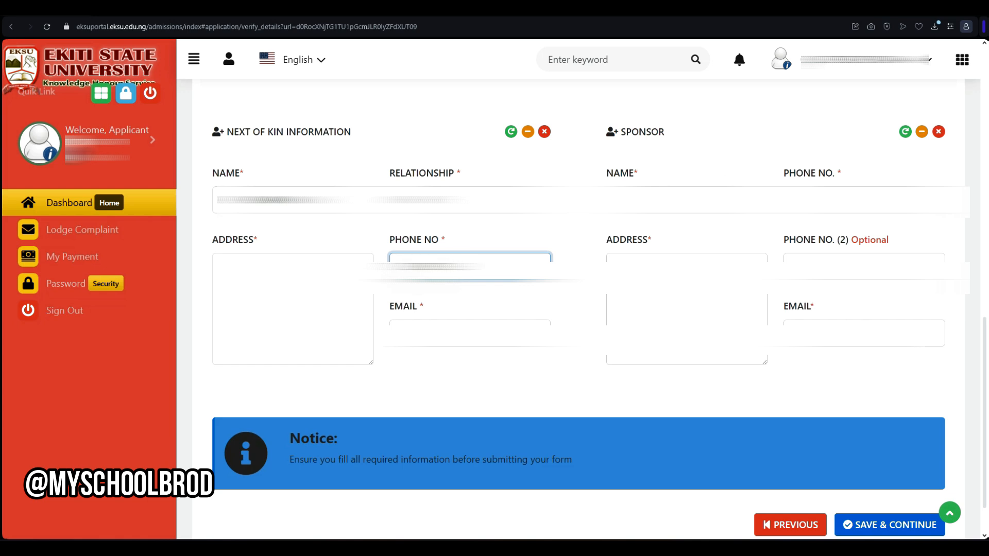
pyautogui.click(438, 336)
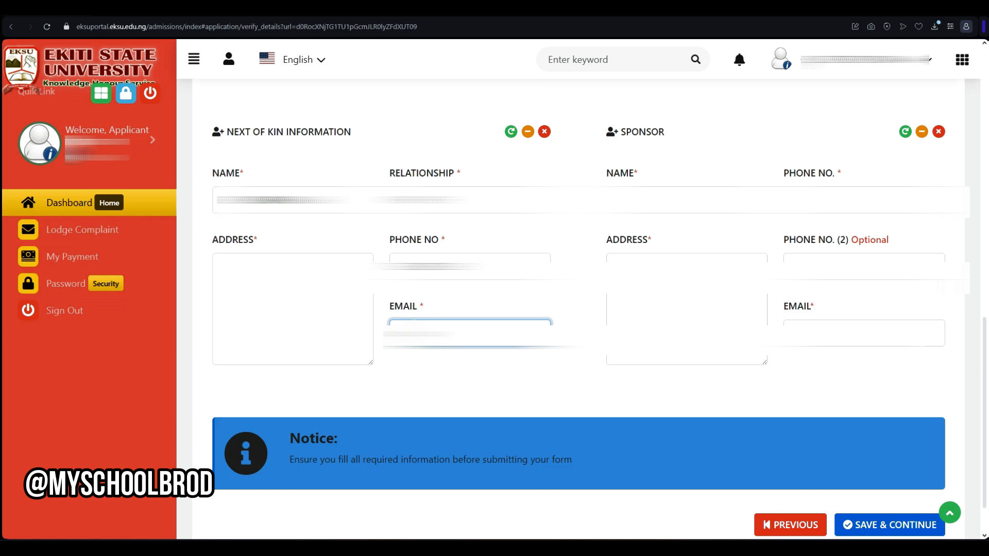
pyautogui.write('??????????')
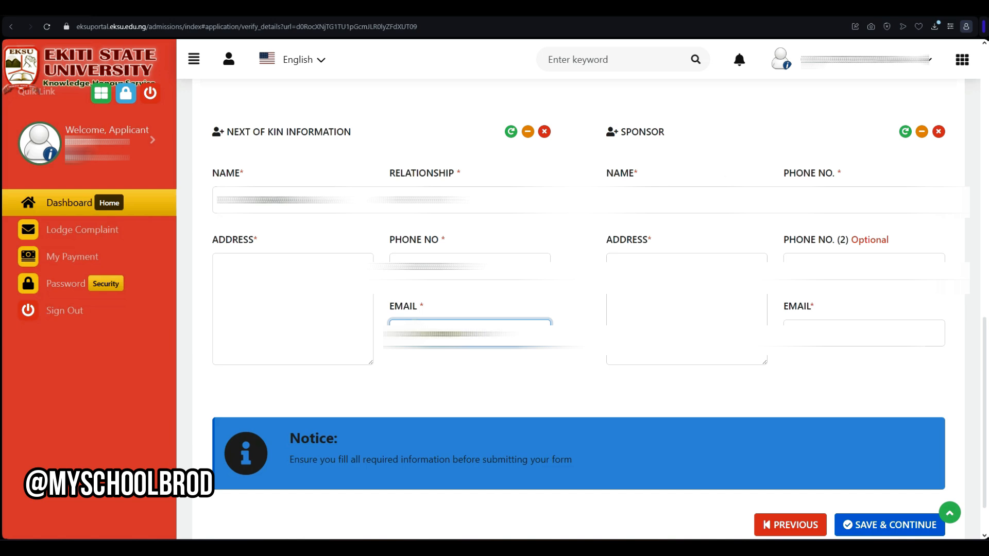
pyautogui.write('????')
# - Finish the next of kin's email and fill in both the next of kin's and the sponsor's address with the copied address
pyautogui.click(291, 296)
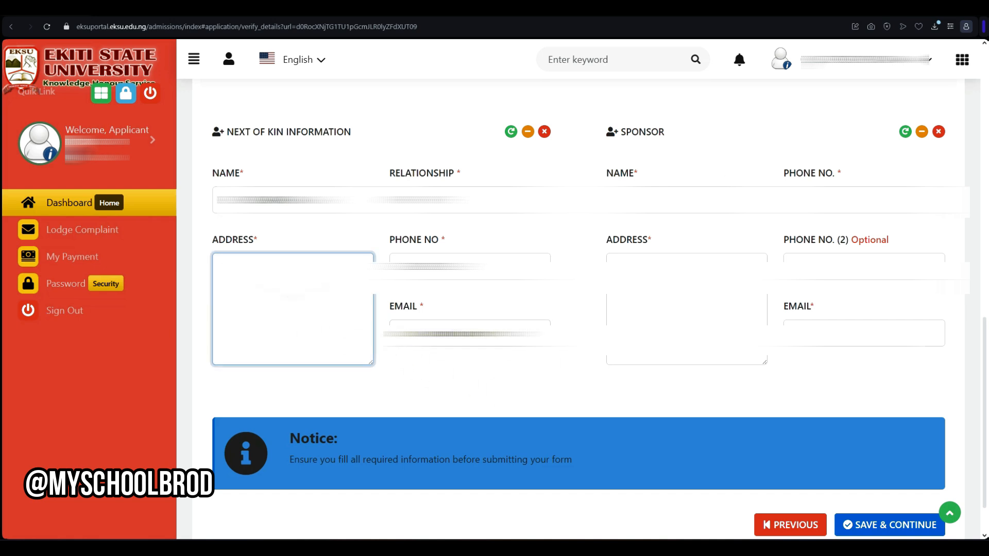
pyautogui.hotkey('ctrl', 'v')
pyautogui.click(655, 296)
pyautogui.hotkey('ctrl', 'v')
# - Fill in the sponsor's email address and primary phone number
pyautogui.click(824, 334)
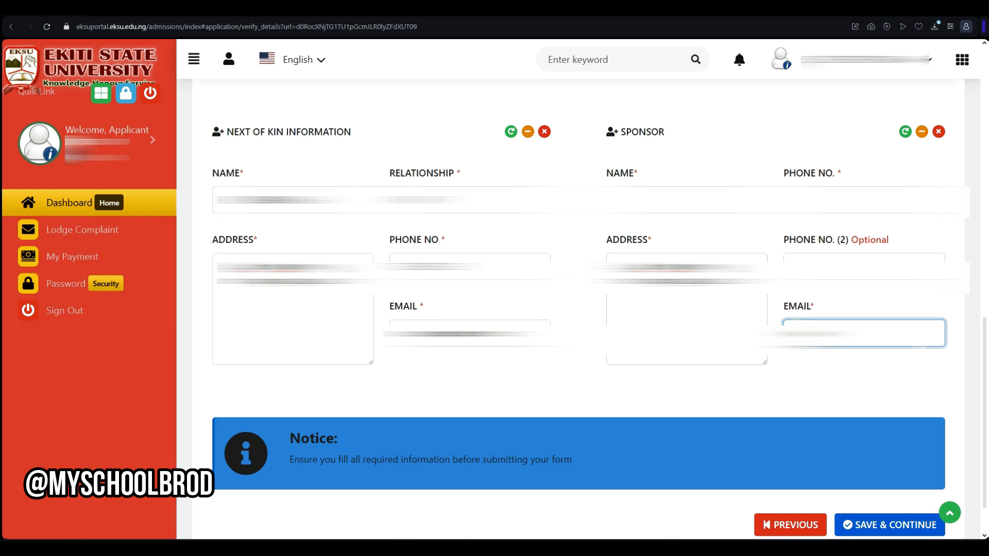
pyautogui.write('com@gmail')
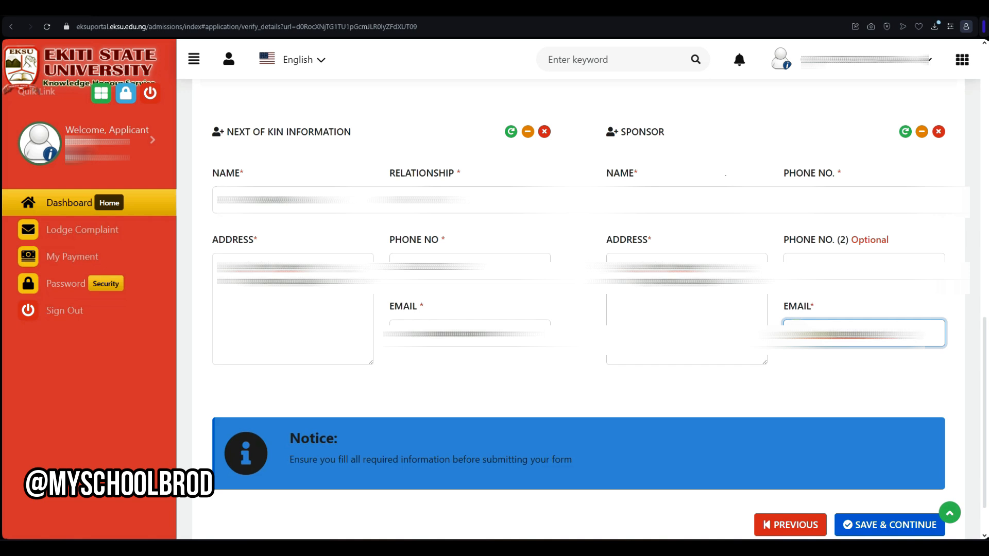
pyautogui.click(816, 260)
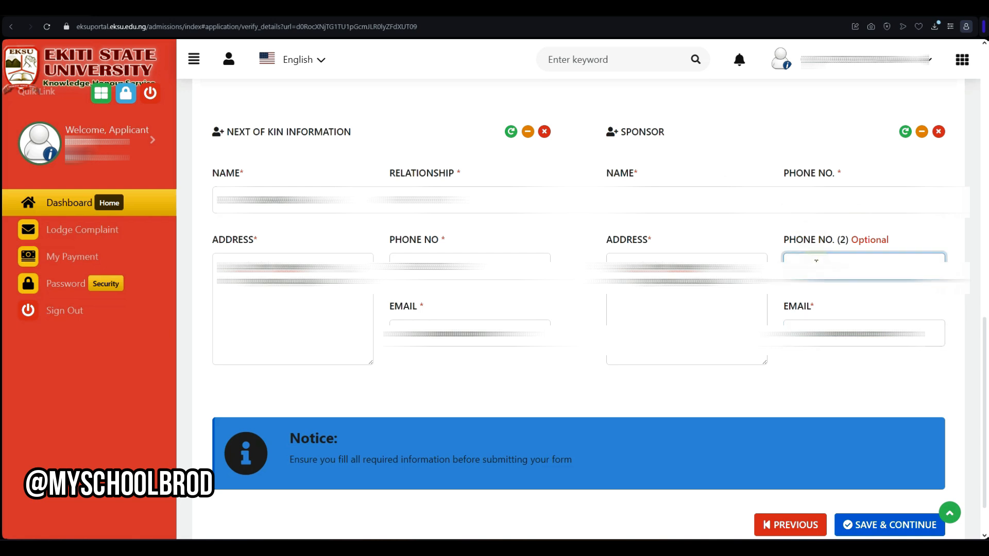
pyautogui.click(834, 200)
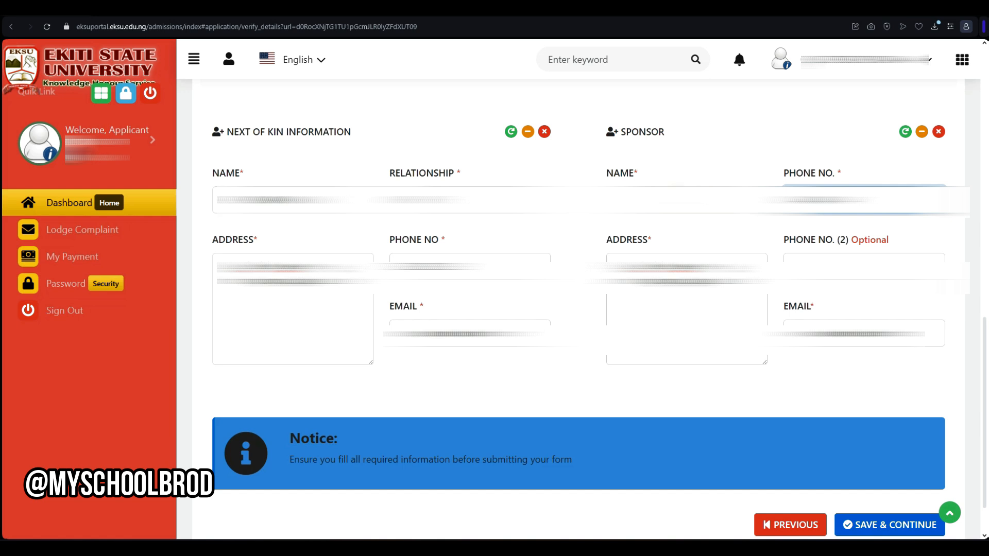
# - Enter the sponsor's full name, clearing and retyping it to correct the entry
pyautogui.click(722, 207)
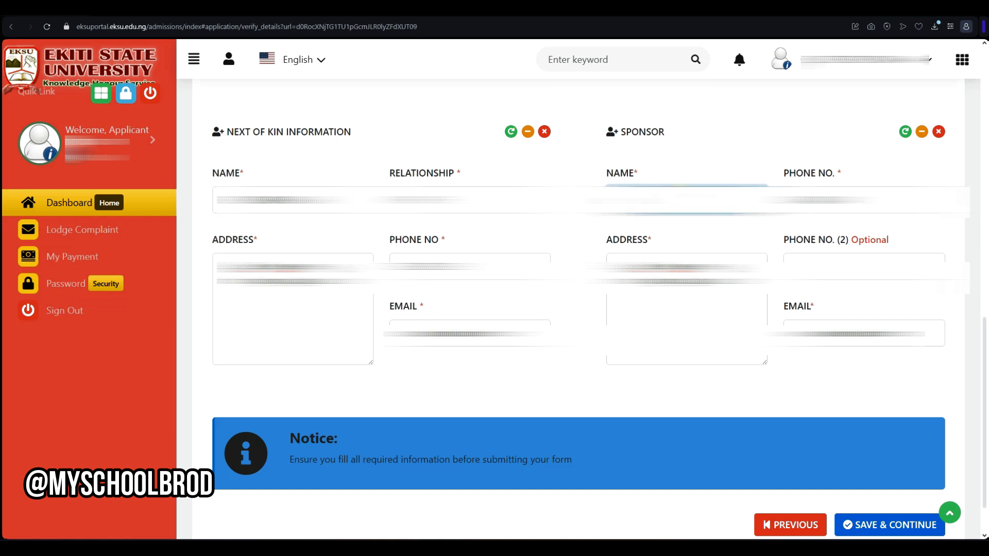
pyautogui.hotkey('ctrl', 'a')
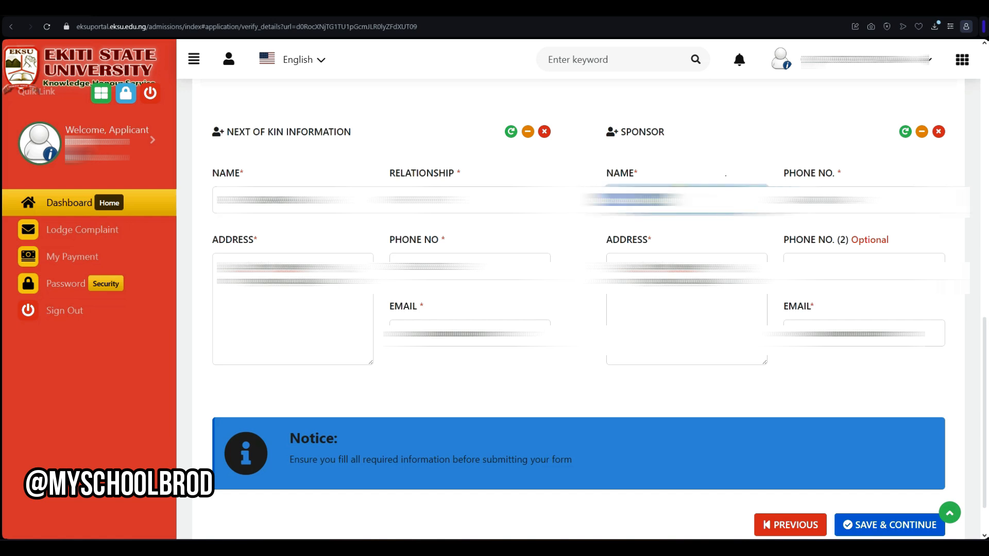
pyautogui.press('BackSpace')
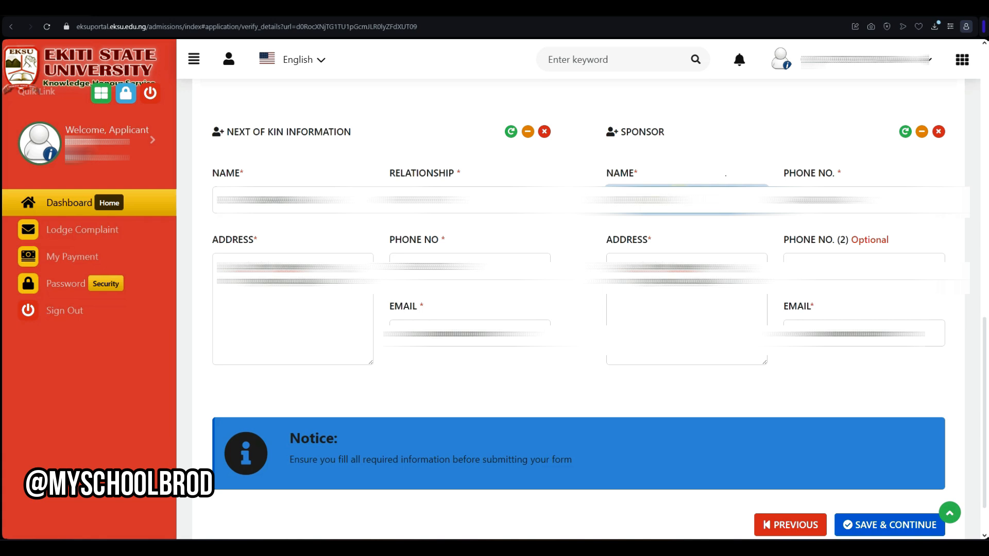
pyautogui.write('???')
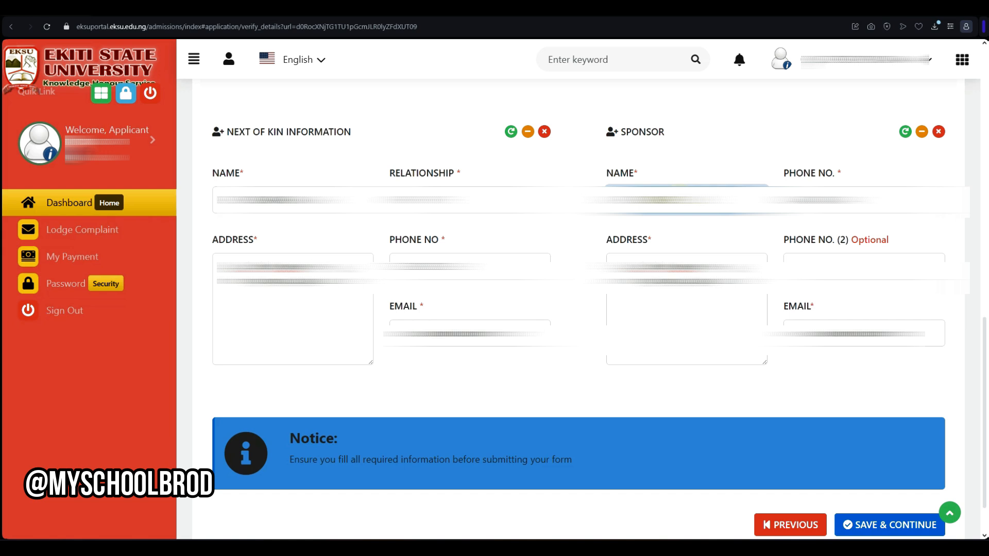
pyautogui.press('BackSpace')
pyautogui.press('BackSpace')
pyautogui.press('BackSpace')
pyautogui.press('BackSpace')
pyautogui.write('?????')
pyautogui.click(858, 254)
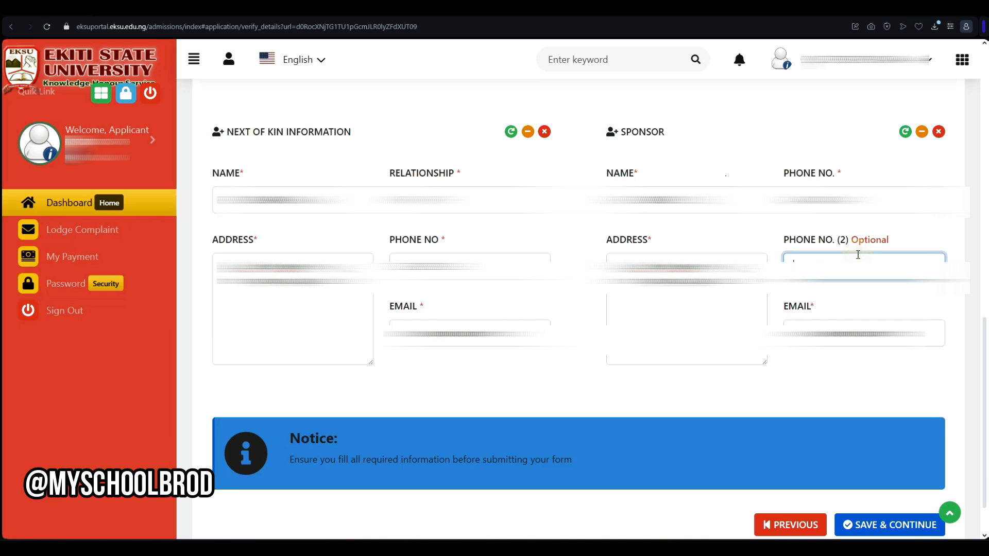
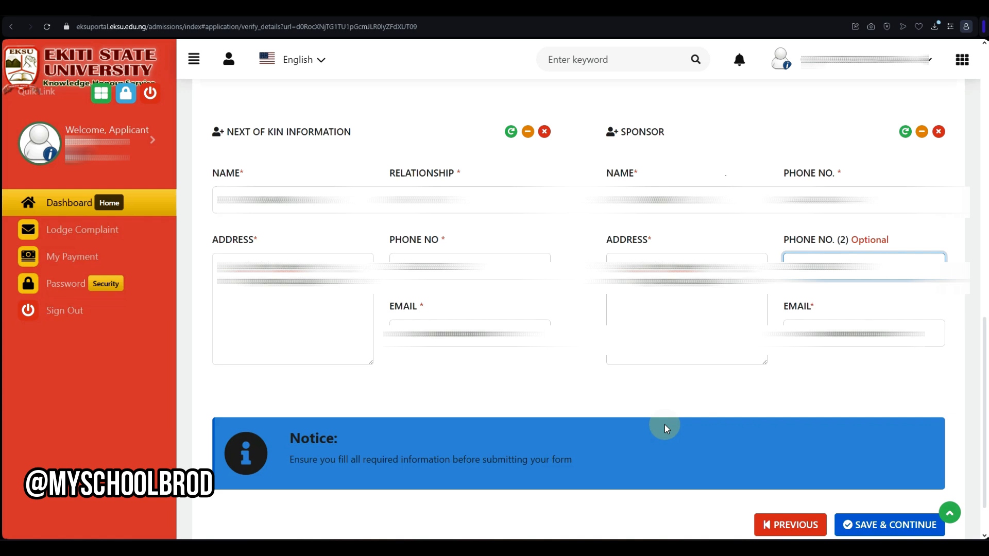
# - Save the completed bio-data and set the UTME English Language score to 59
pyautogui.click(735, 549)
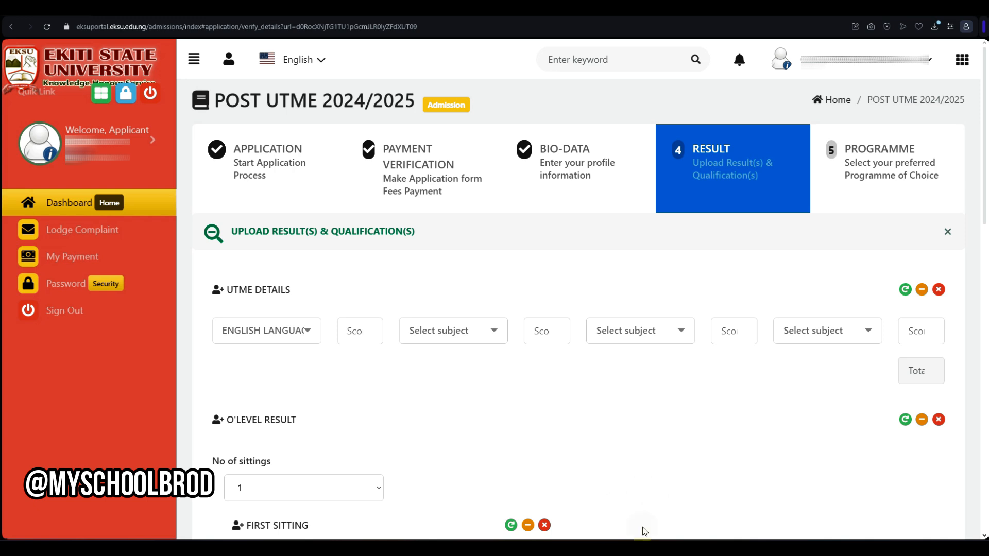
pyautogui.click(272, 339)
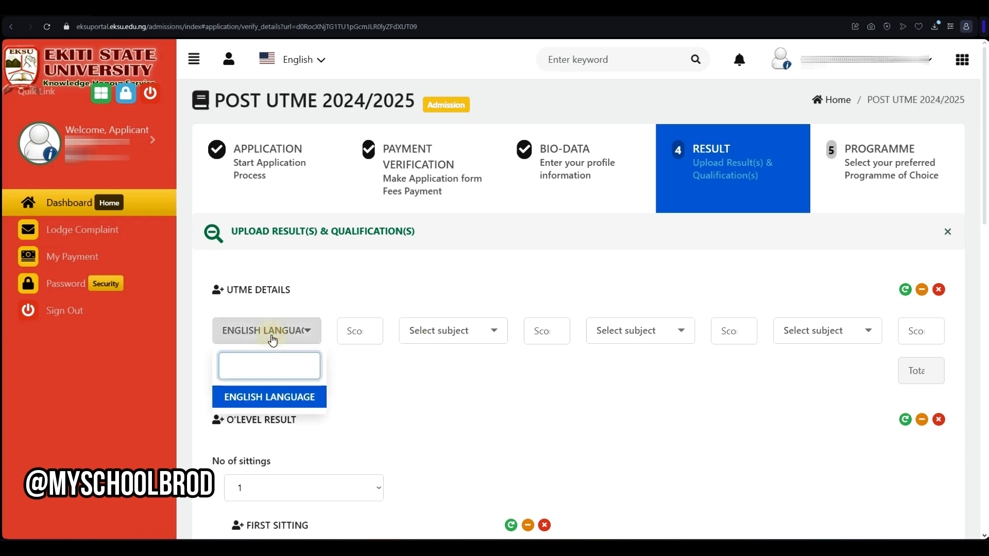
pyautogui.click(368, 335)
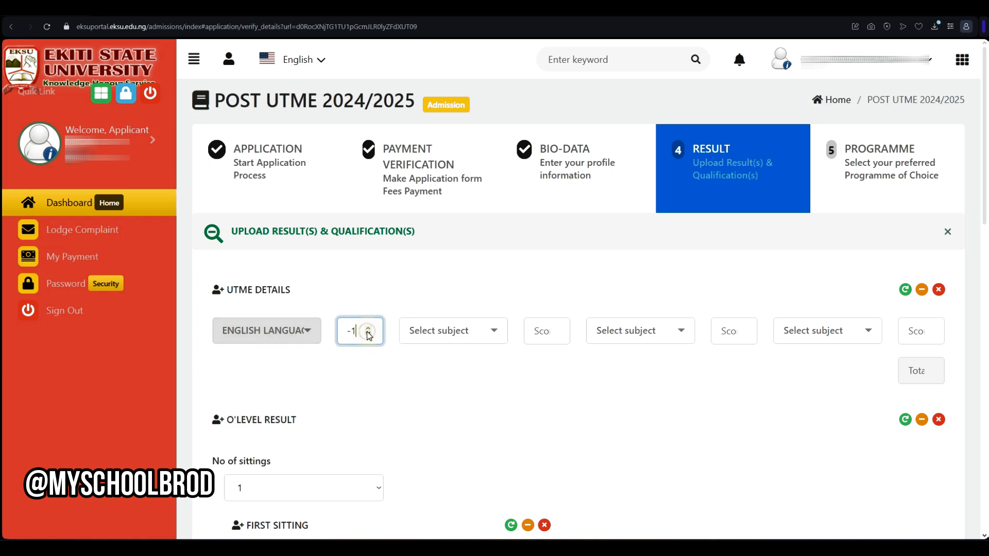
pyautogui.click(358, 332)
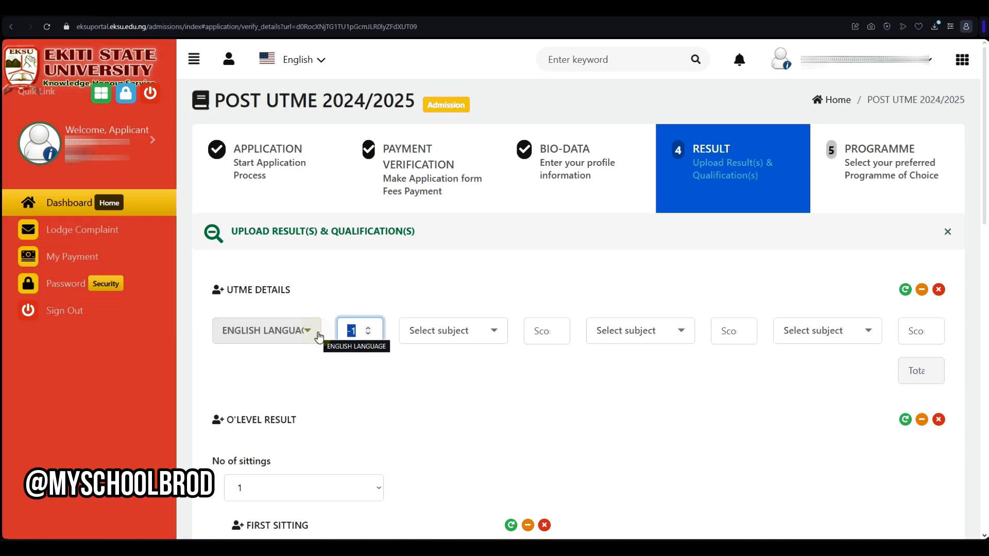
pyautogui.click(319, 337)
pyautogui.click(319, 337)
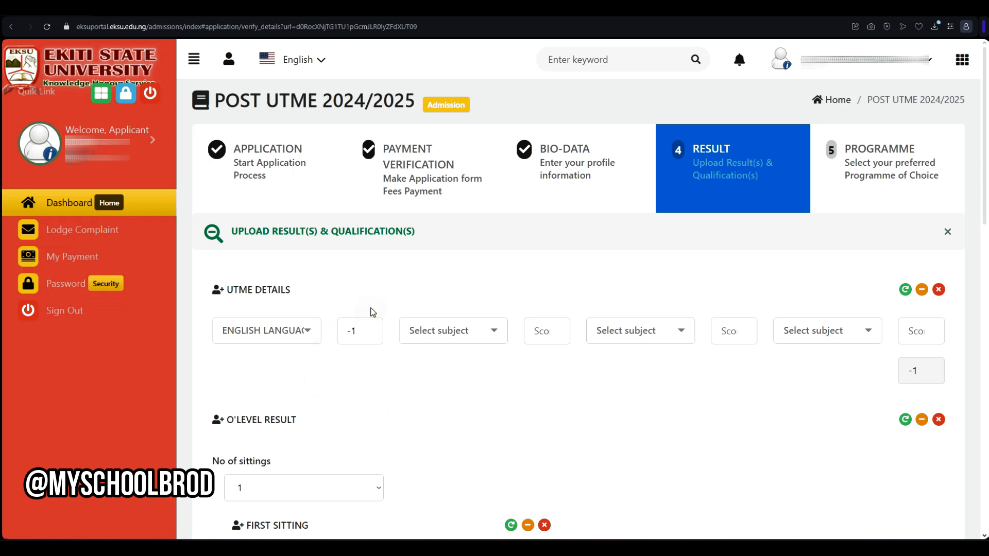
pyautogui.doubleClick(355, 331)
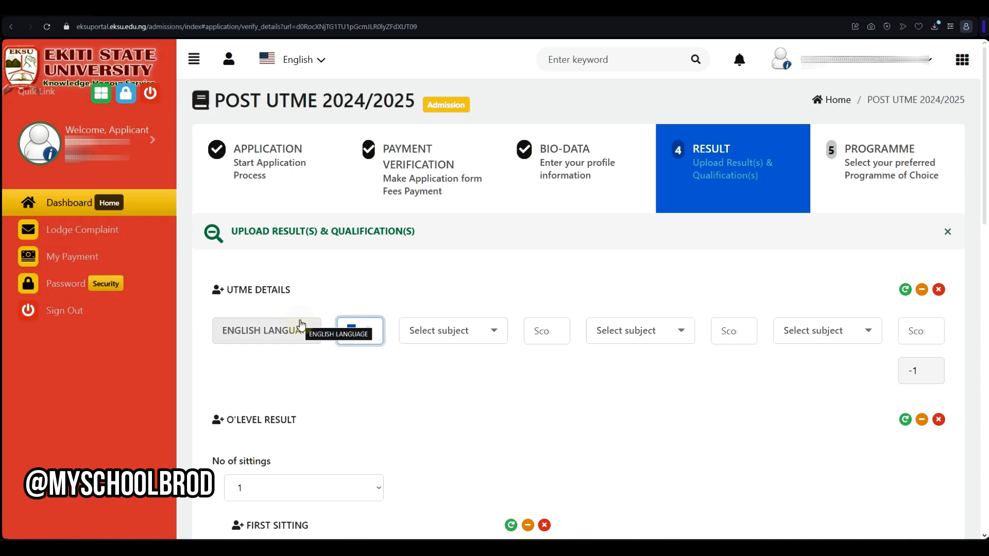
pyautogui.write('59')
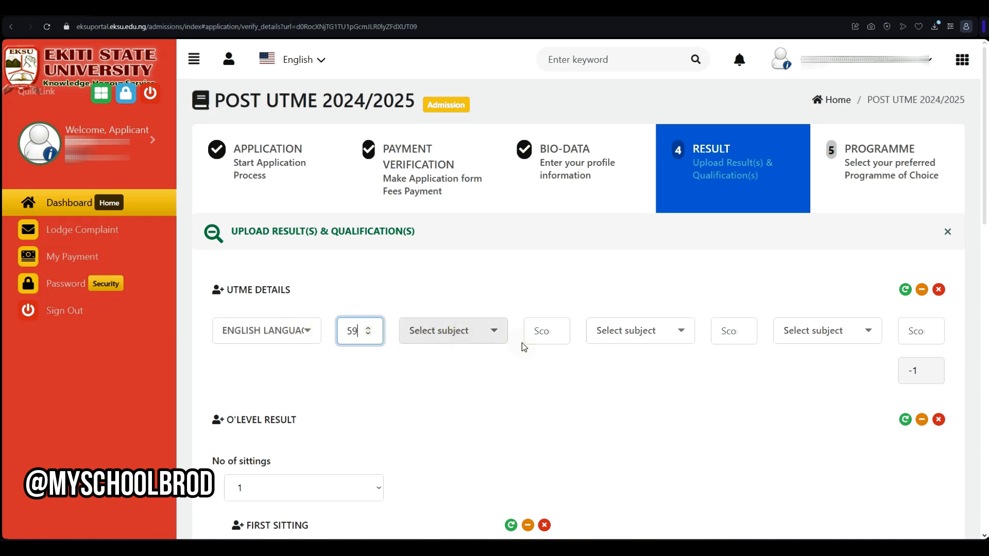
# - Choose Government as the second UTME subject and set its score to 72
pyautogui.click(489, 337)
pyautogui.write('GI')
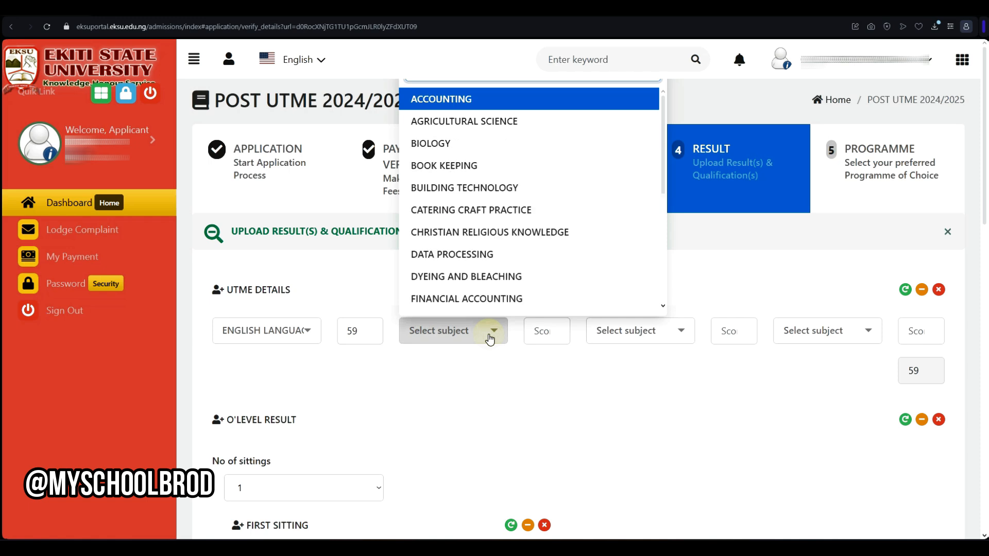
pyautogui.press('BackSpace')
pyautogui.press('BackSpace')
pyautogui.write('GO')
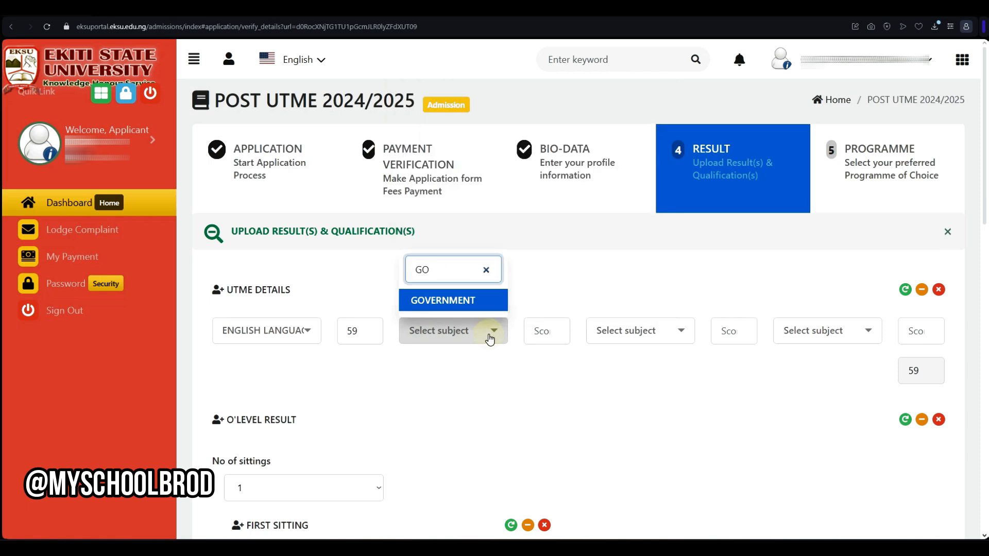
pyautogui.press('Return')
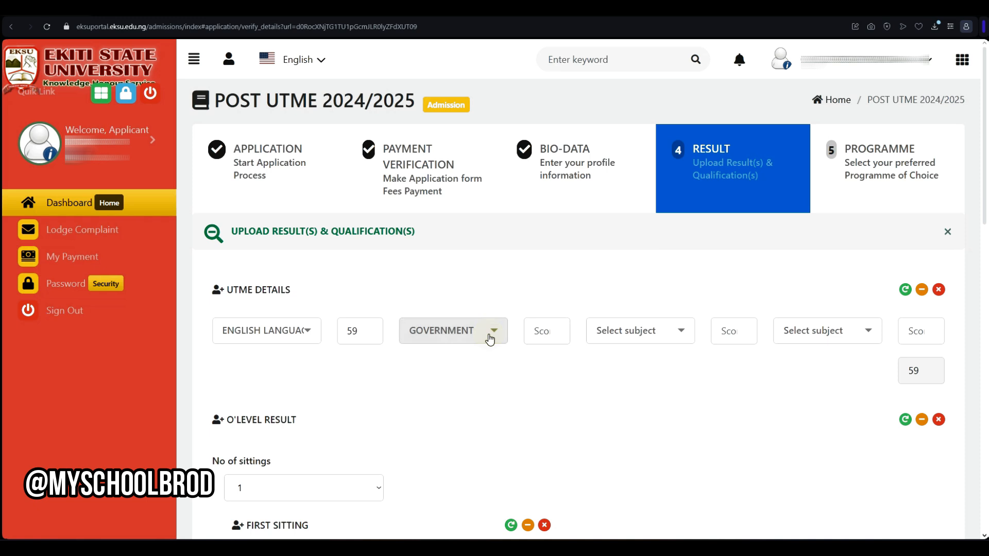
pyautogui.click(545, 337)
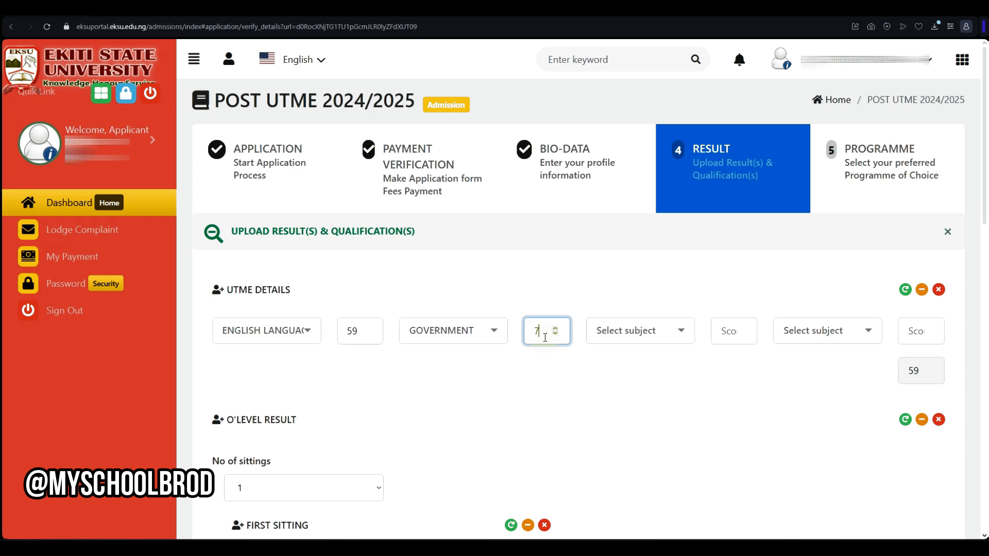
pyautogui.write('72')
# - Choose Literature as the third UTME subject and set its score to 69
pyautogui.click(619, 343)
pyautogui.write('LIT')
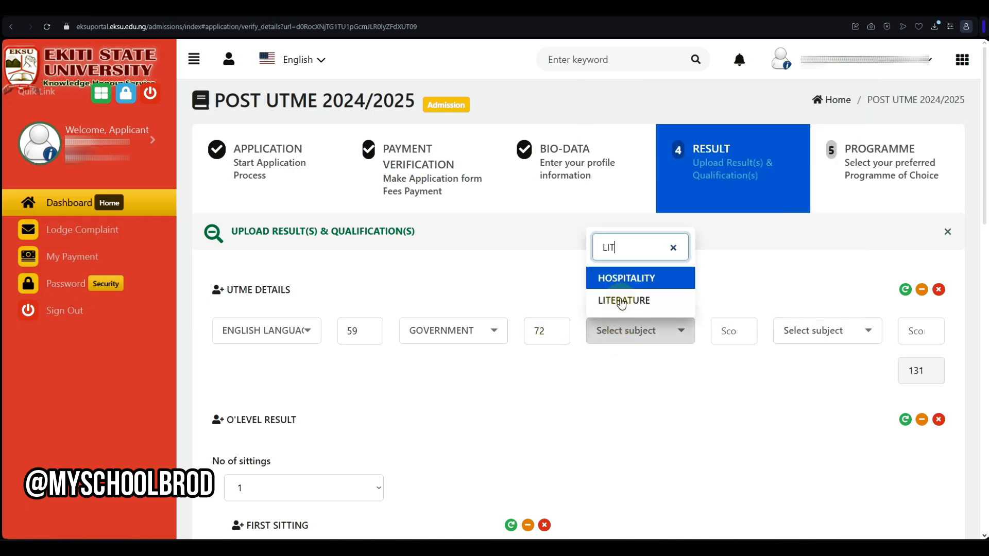
pyautogui.click(622, 301)
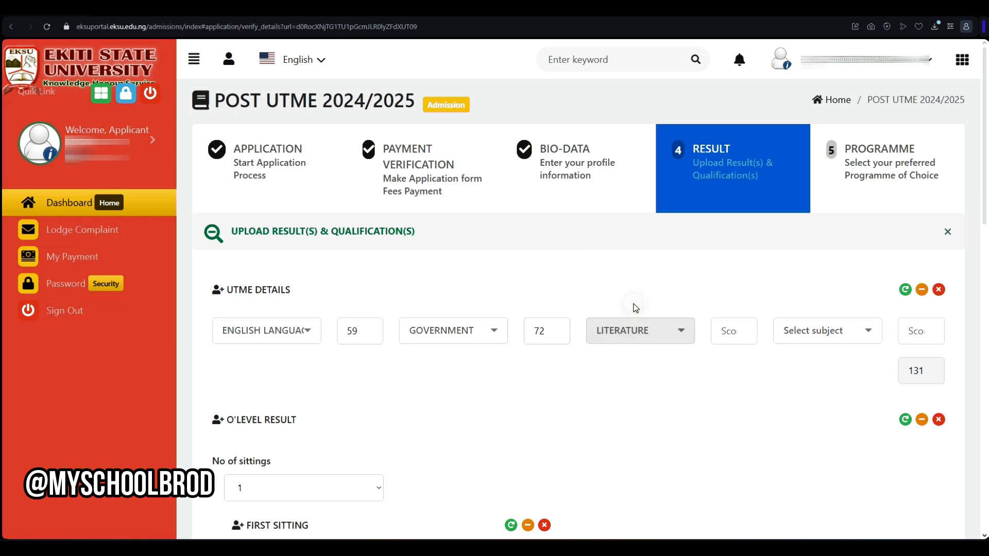
pyautogui.click(734, 334)
pyautogui.write('69')
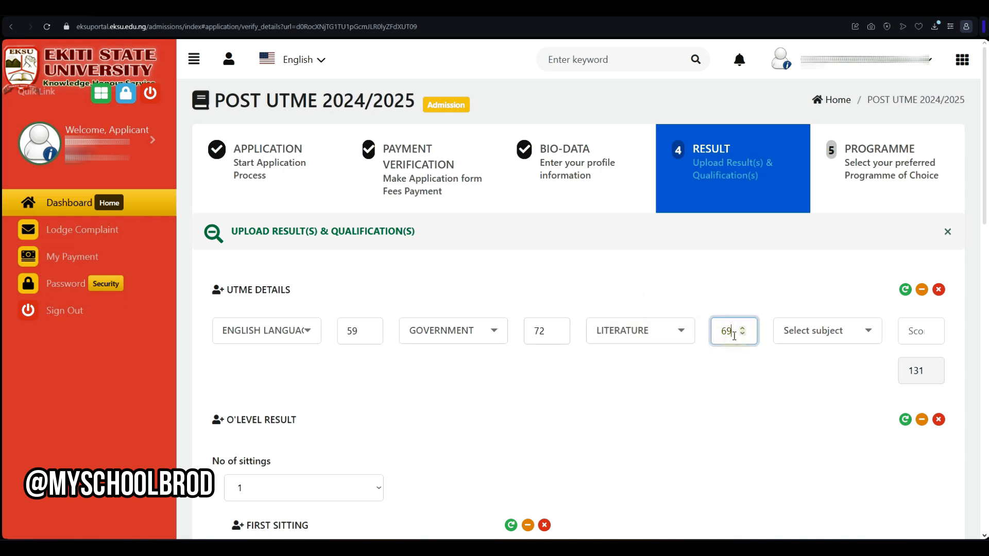
# - Choose Christian Religious Knowledge as the fourth UTME subject and set its score to 61
pyautogui.click(804, 340)
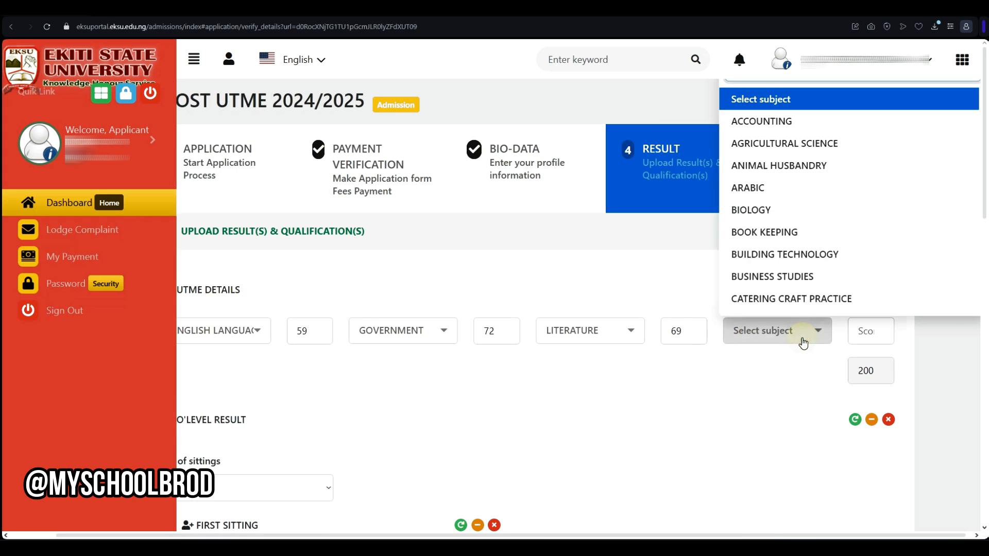
pyautogui.write('CH')
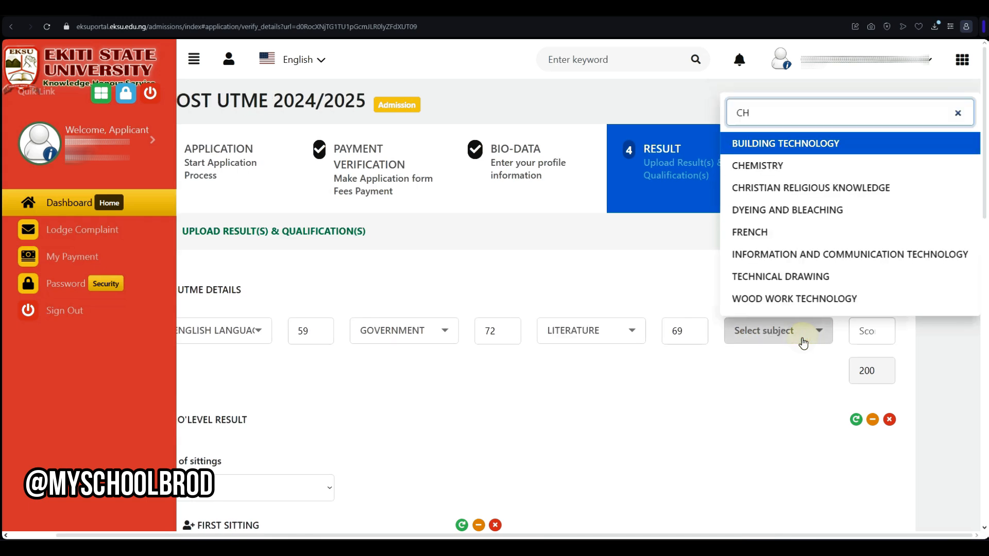
pyautogui.click(772, 188)
pyautogui.click(919, 330)
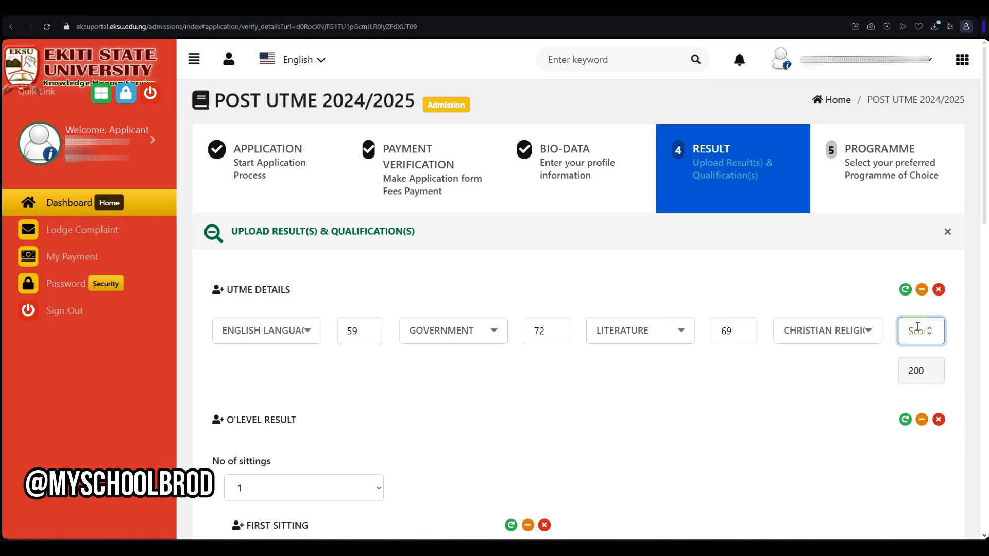
pyautogui.write('61')
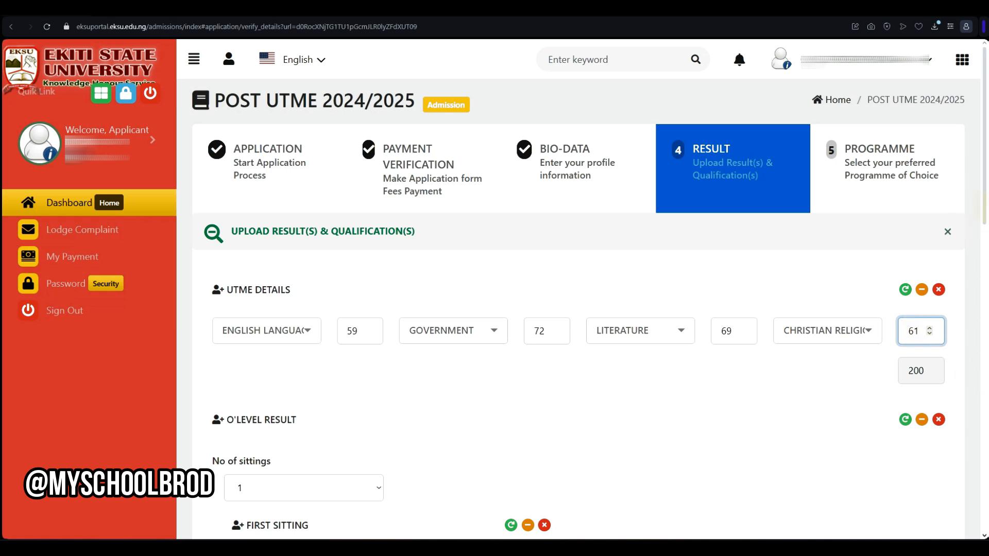
# - Clear the Christian Religious Knowledge score, try 99 in its place and restore it to 61
pyautogui.scroll(-1, 983, 230)
pyautogui.moveTo(983, 230); pyautogui.dragTo(984, 266)
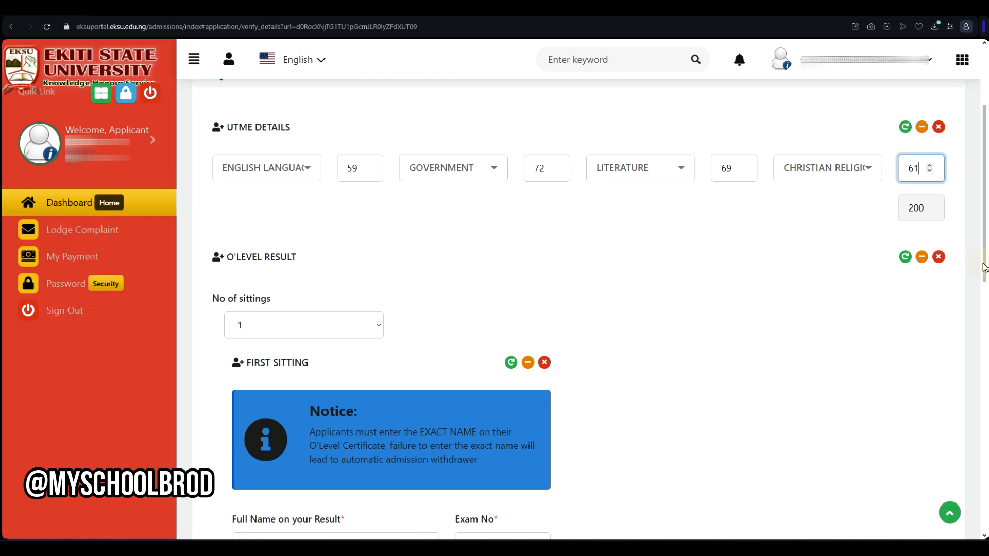
pyautogui.press('BackSpace')
pyautogui.press('BackSpace')
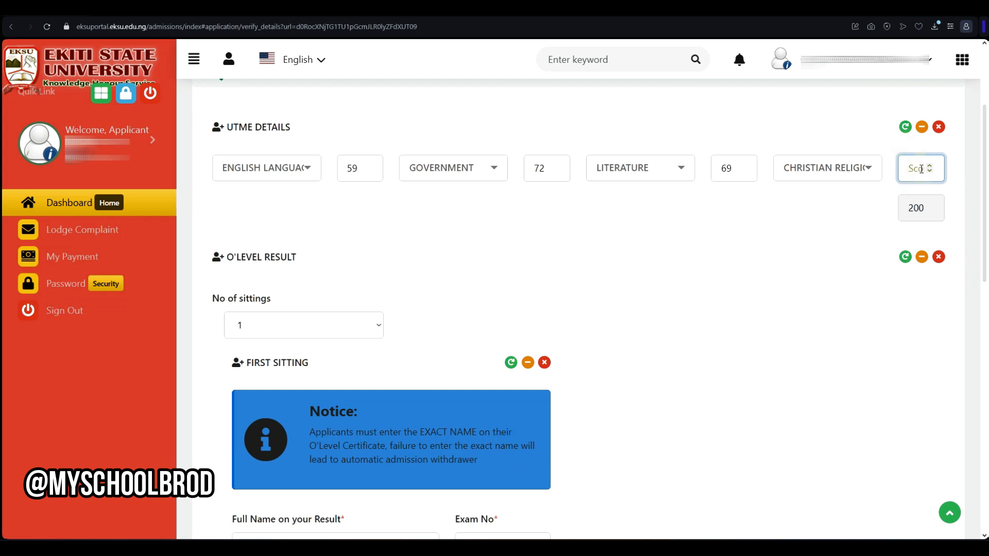
pyautogui.click(920, 215)
pyautogui.click(915, 170)
pyautogui.write('98')
pyautogui.click(857, 189)
pyautogui.click(912, 166)
pyautogui.doubleClick(922, 167)
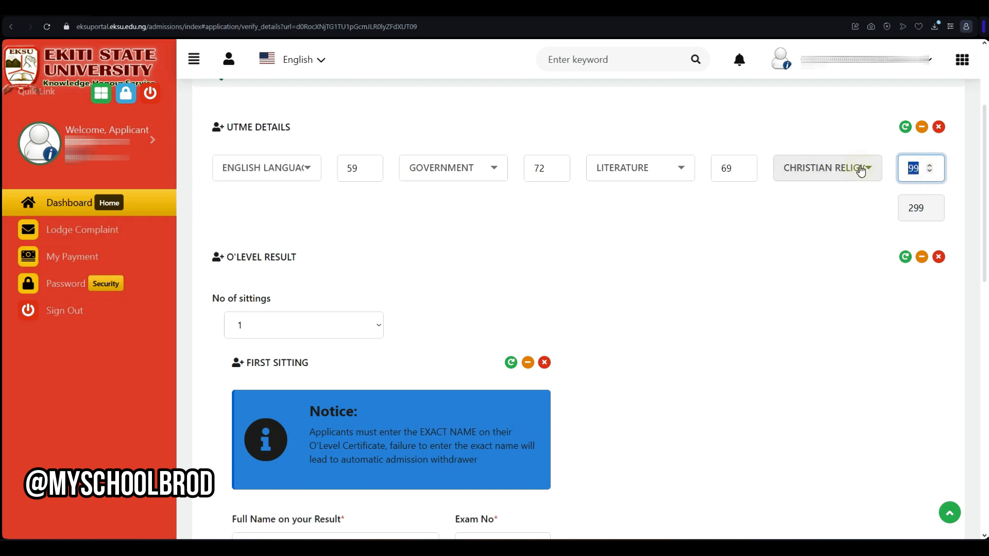
pyautogui.write('61')
pyautogui.click(869, 207)
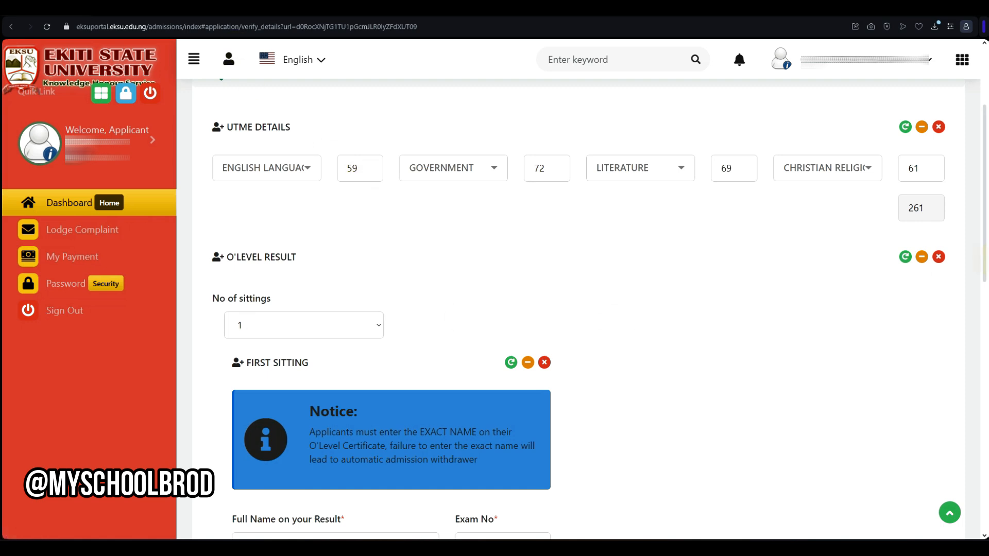
# - Fill in the applicant's full name as on the O'Level certificate and the exam number for the first sitting
pyautogui.scroll(-5, 976, 333)
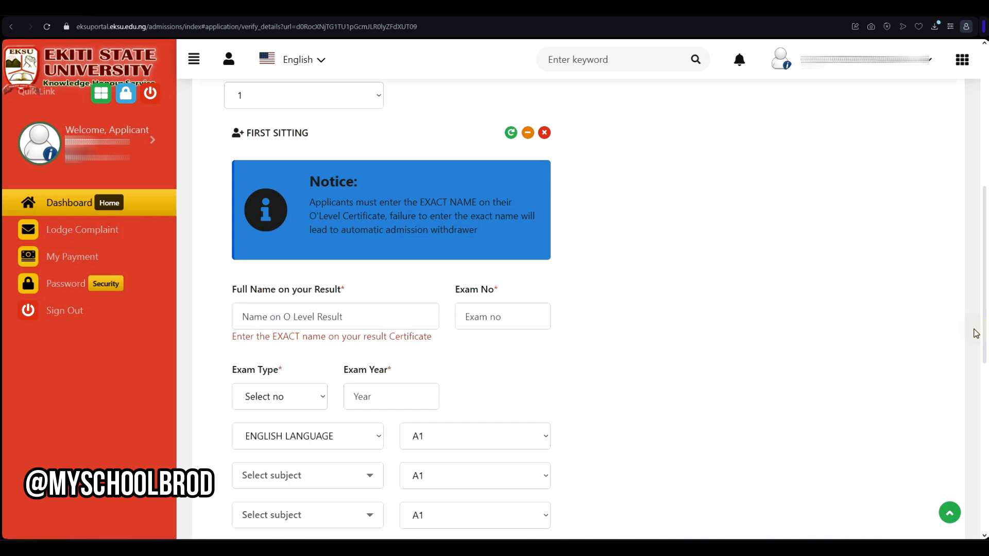
pyautogui.click(273, 325)
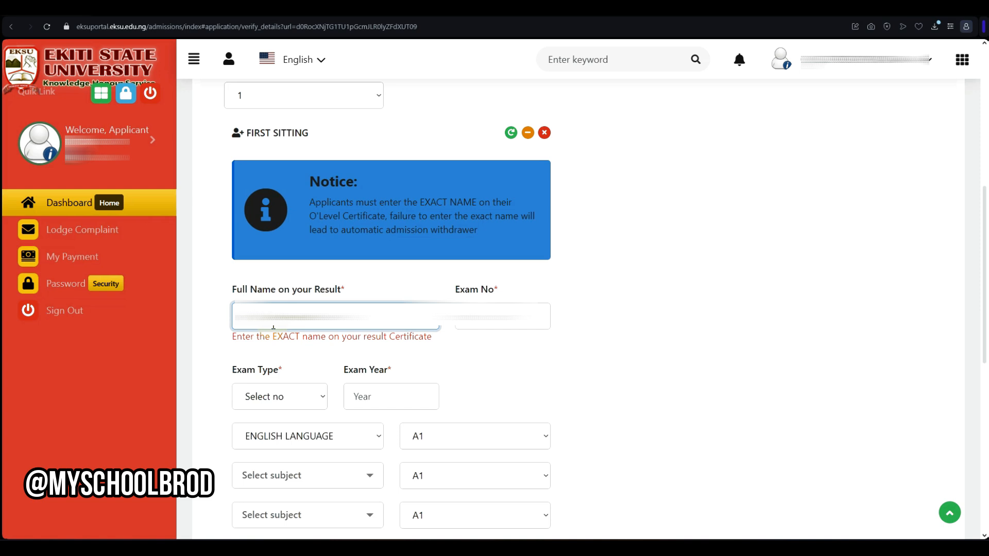
pyautogui.press('BackSpace')
pyautogui.write('***')
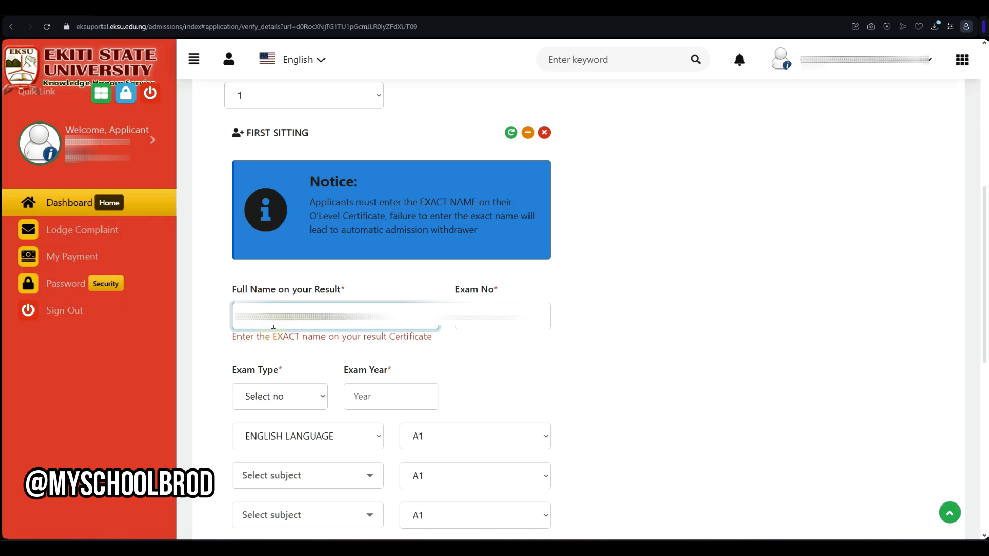
pyautogui.click(461, 328)
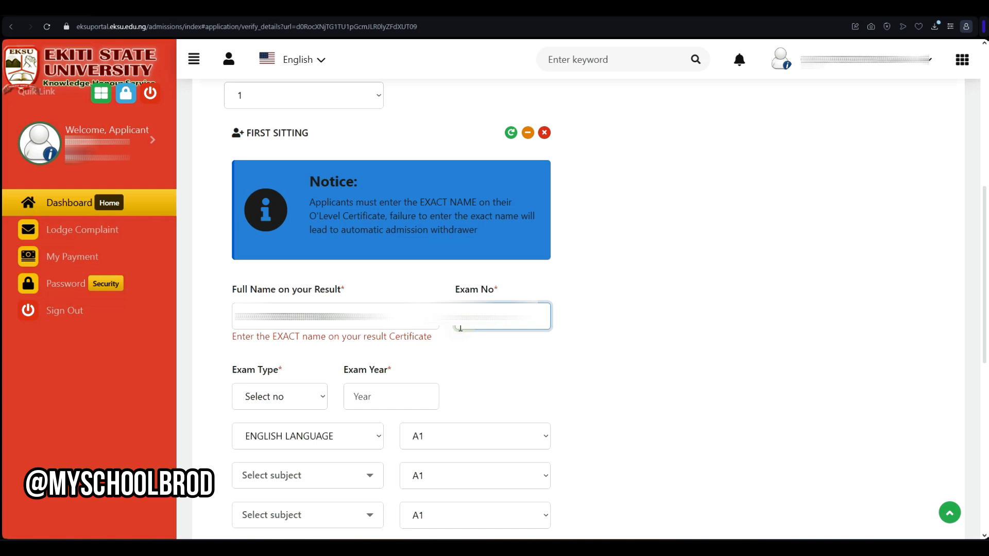
pyautogui.write('*')
# - Set the first sitting's exam type to May/June WASSCE and its exam year to 2023
pyautogui.click(253, 398)
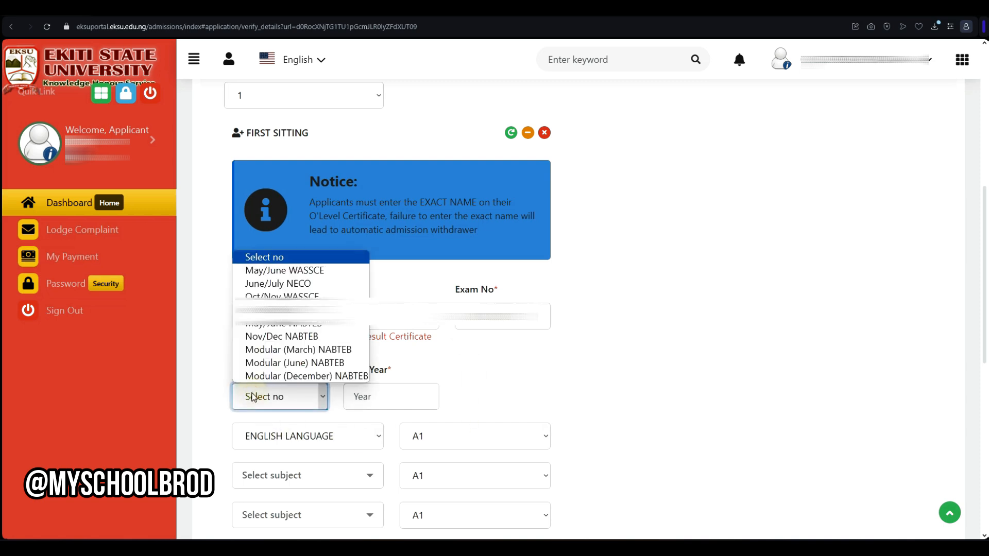
pyautogui.click(281, 270)
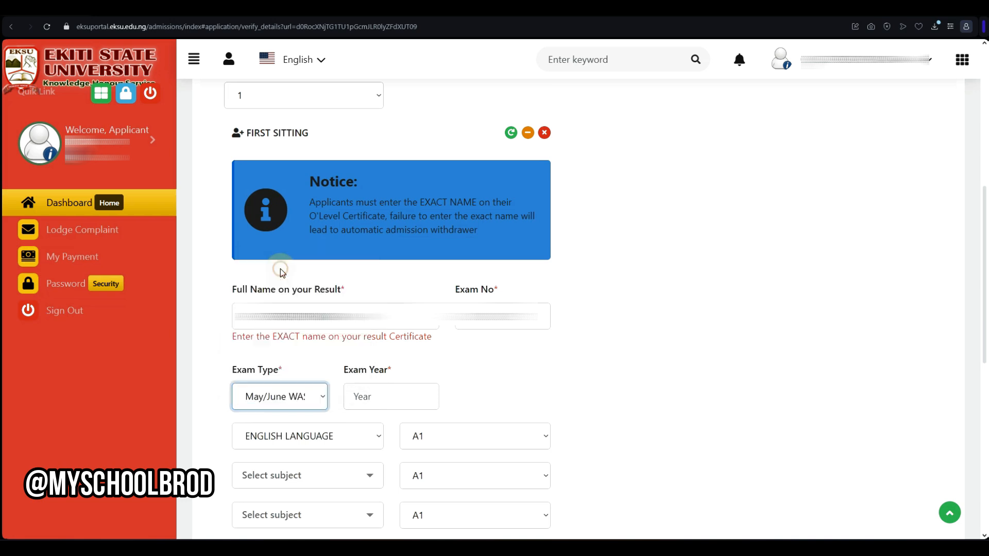
pyautogui.click(358, 396)
pyautogui.write('203')
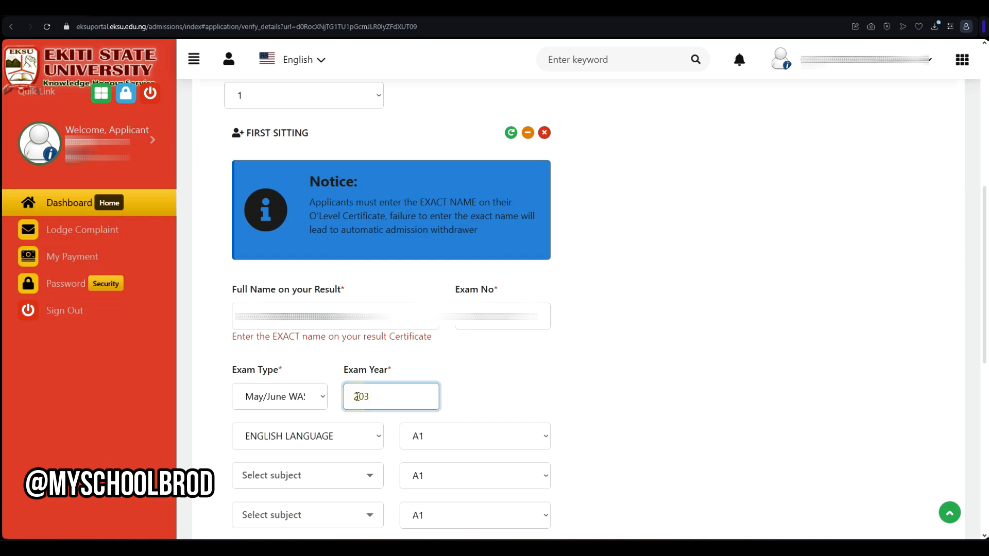
pyautogui.write('23')
pyautogui.click(317, 402)
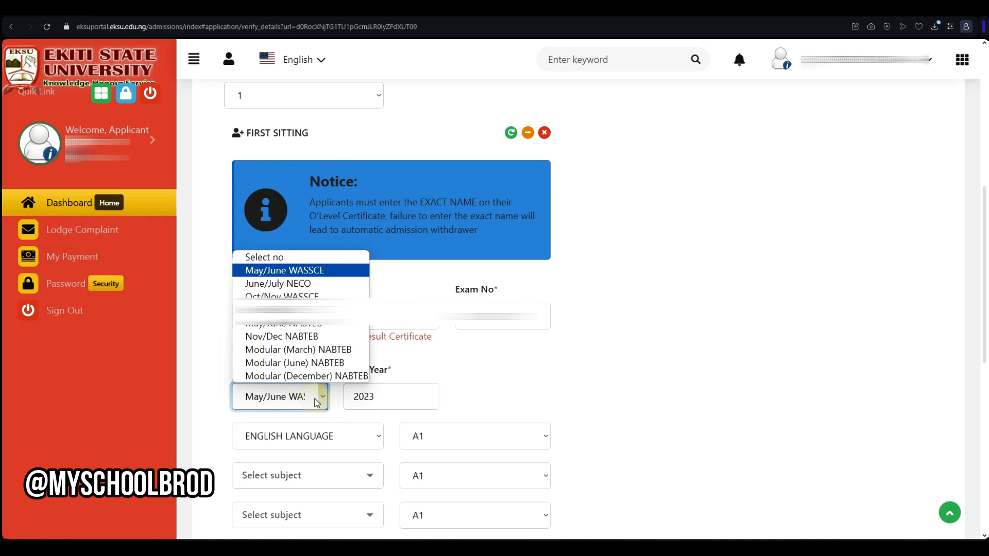
pyautogui.click(420, 399)
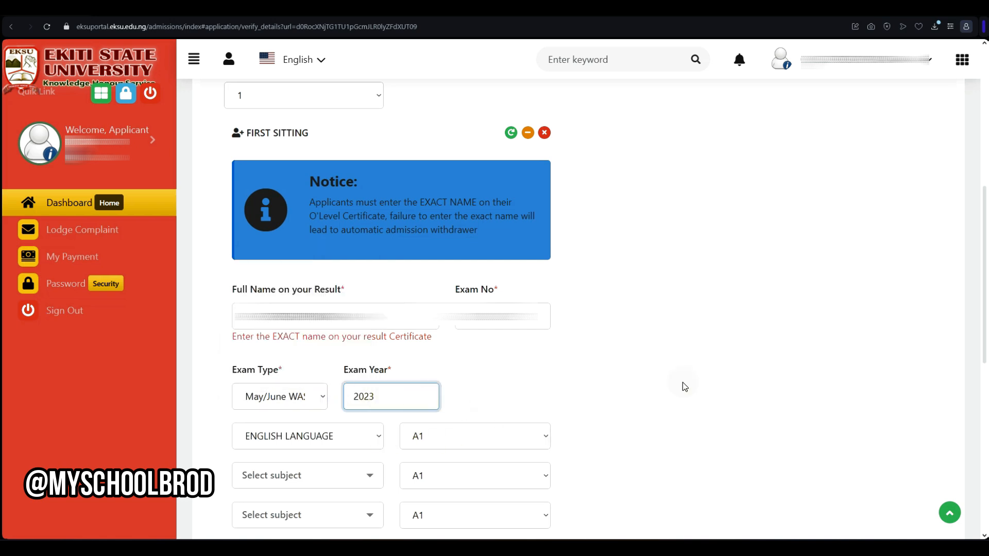
# - Set the English Language grade to C4 in the first sitting's O'Level results
pyautogui.moveTo(985, 215); pyautogui.dragTo(974, 307)
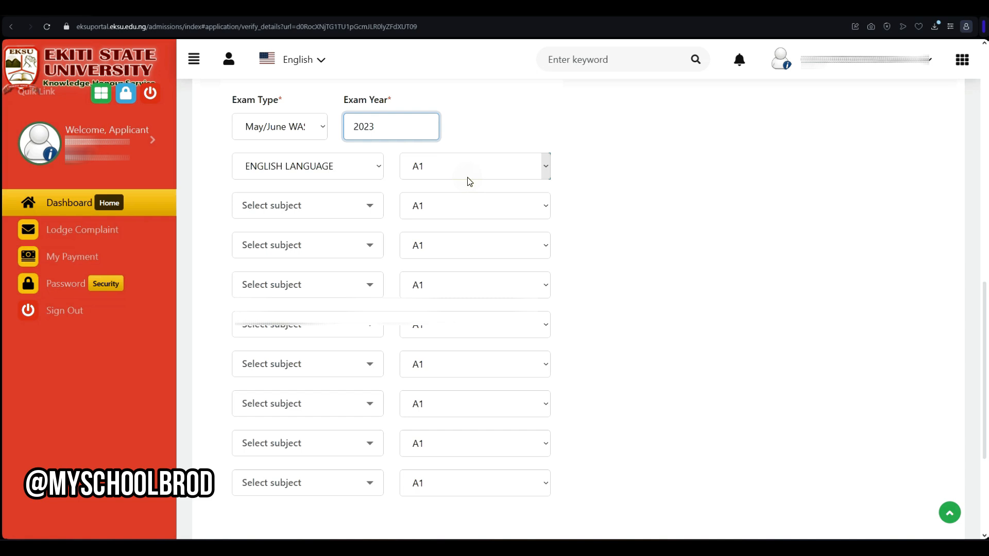
pyautogui.click(363, 169)
pyautogui.click(364, 172)
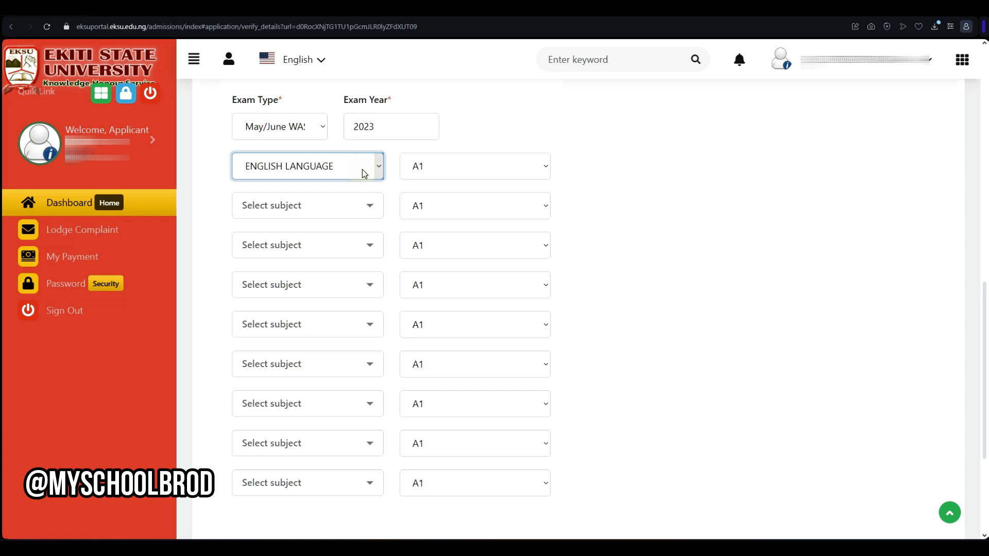
pyautogui.click(459, 165)
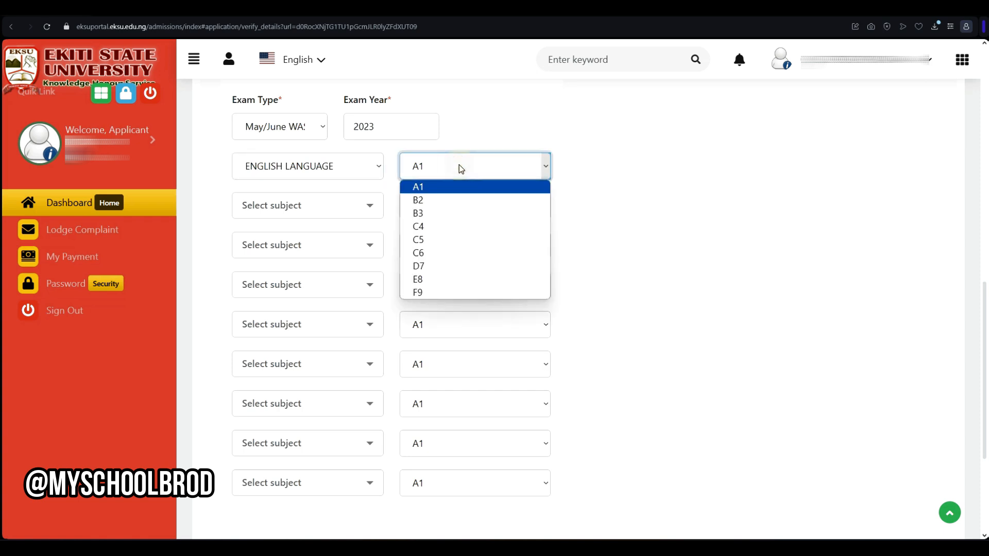
pyautogui.click(429, 225)
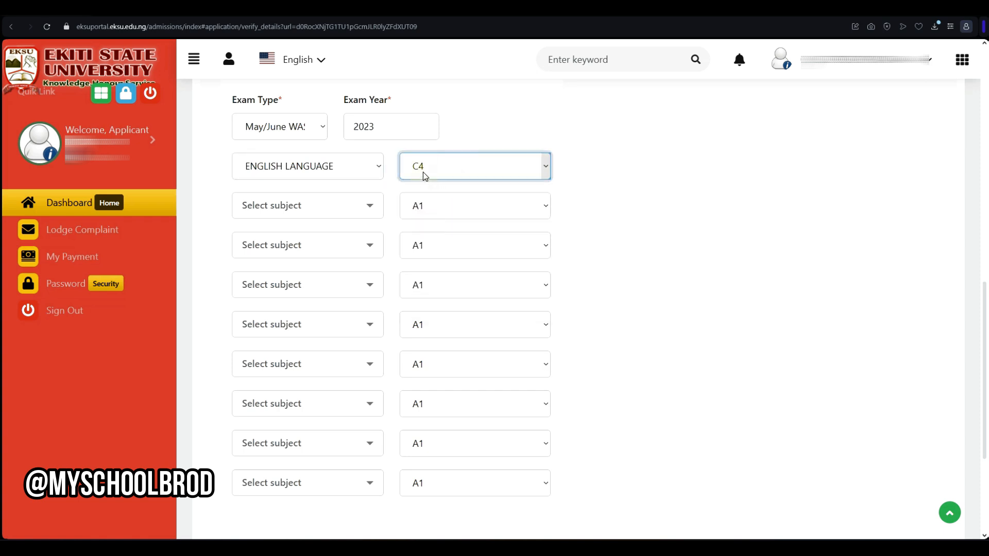
# - Add Marketing with grade A1 as the second subject in the first sitting's O'Level results
pyautogui.click(348, 214)
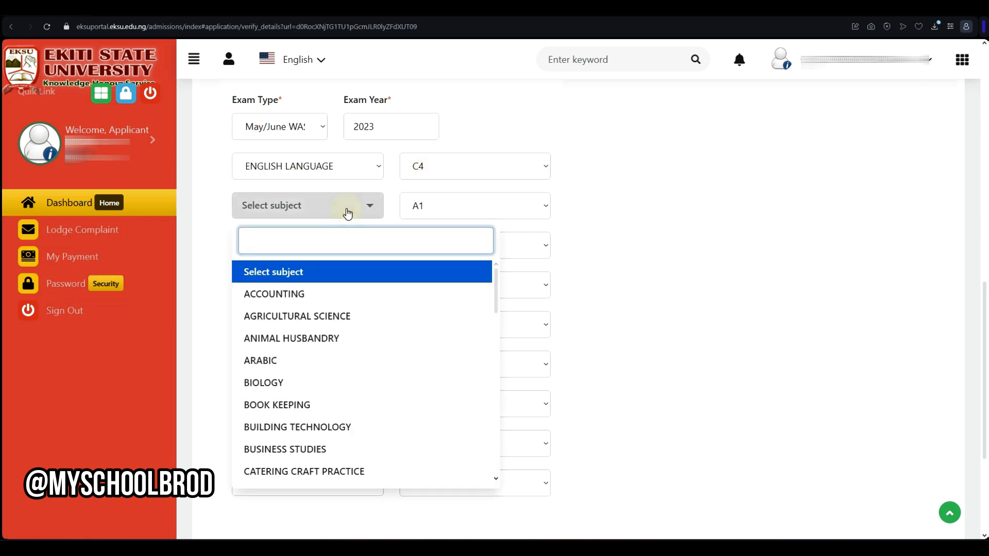
pyautogui.write('MA')
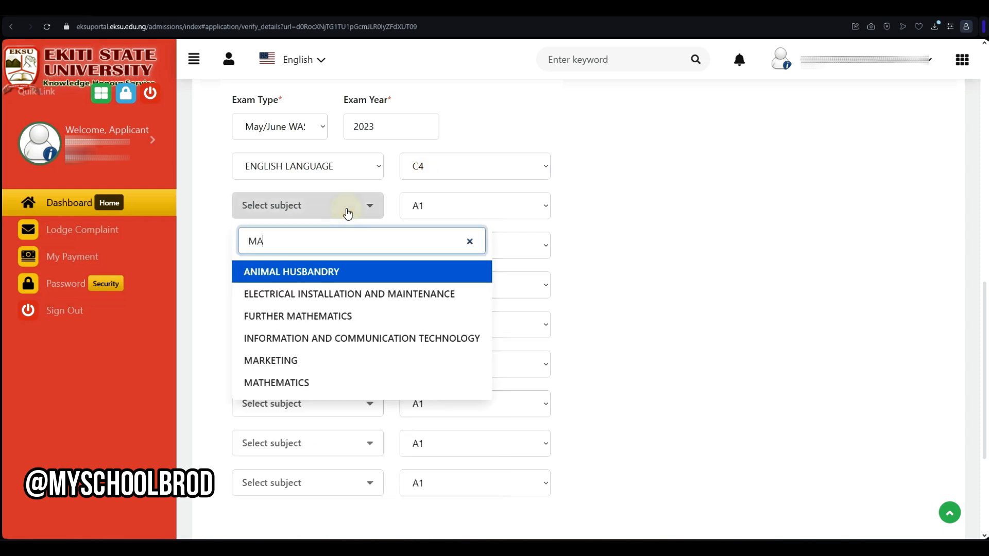
pyautogui.click(324, 359)
pyautogui.click(418, 210)
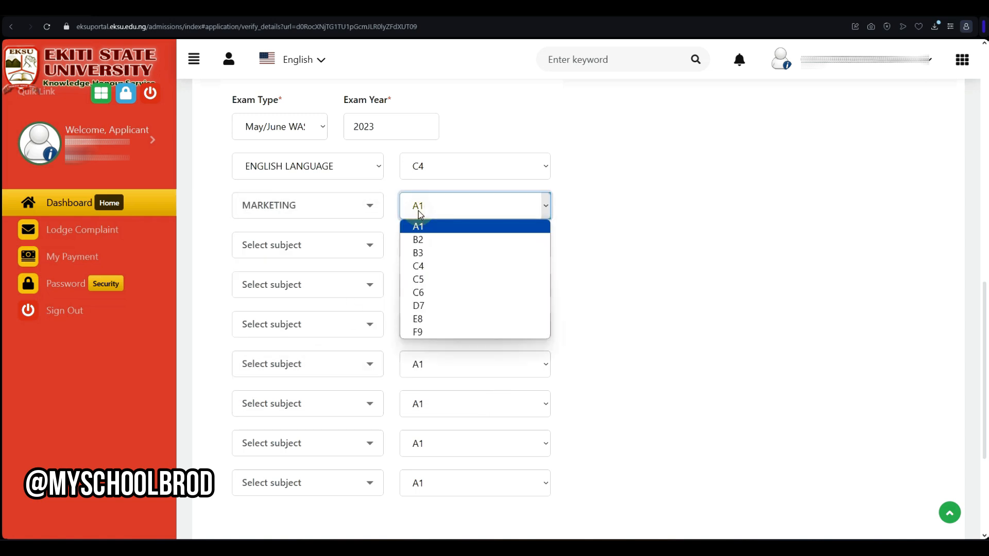
pyautogui.click(326, 240)
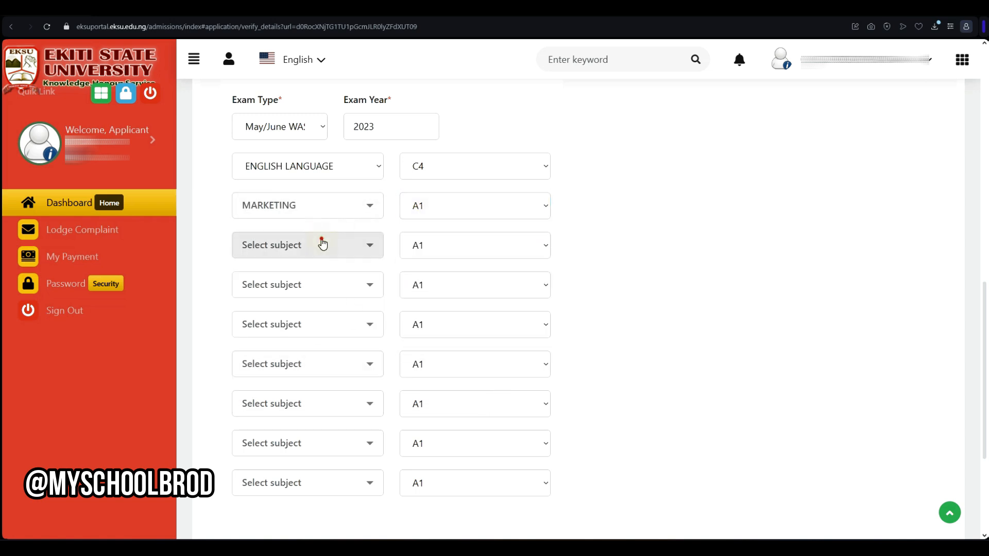
# - Add Christian Religious Knowledge with grade B2 as the third subject of the first sitting
pyautogui.click(323, 244)
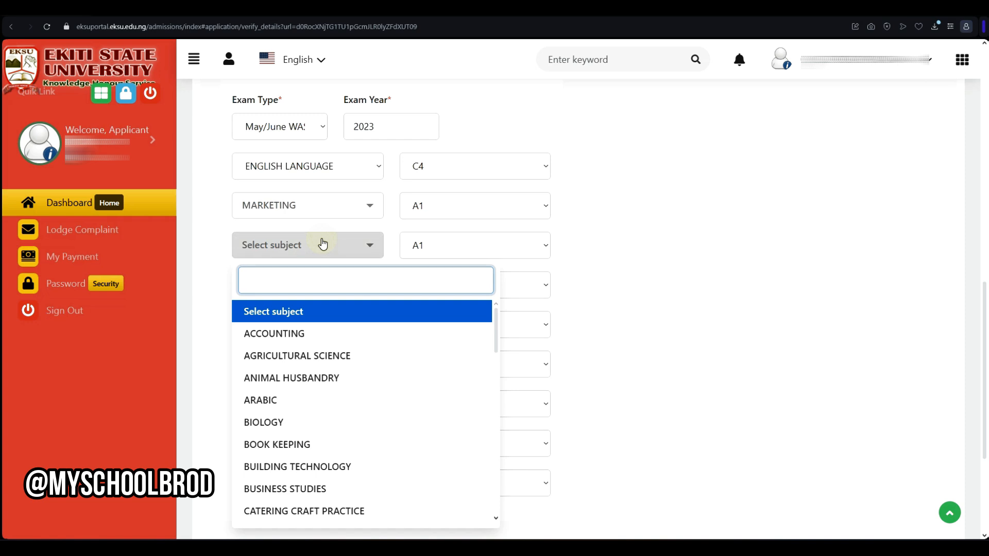
pyautogui.write('CH')
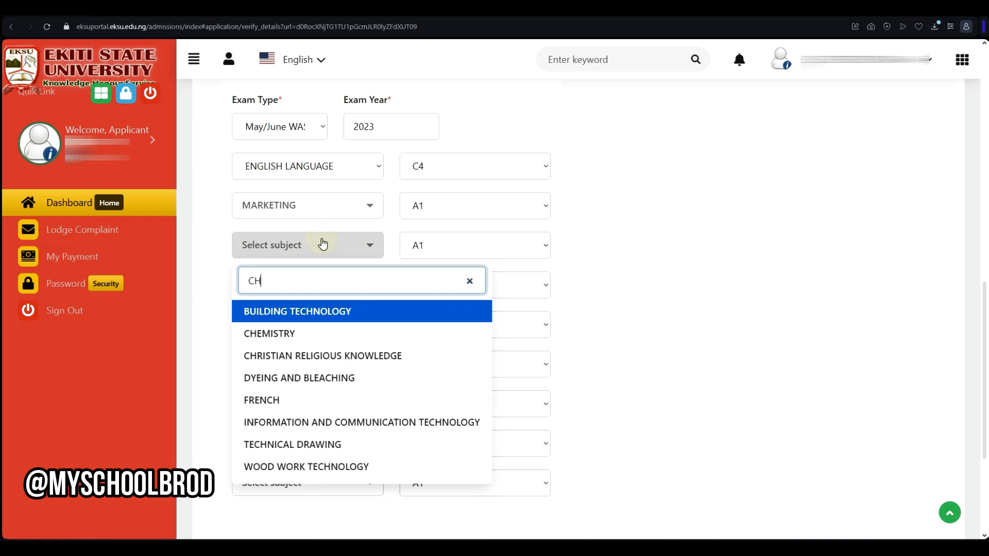
pyautogui.click(283, 355)
pyautogui.click(425, 246)
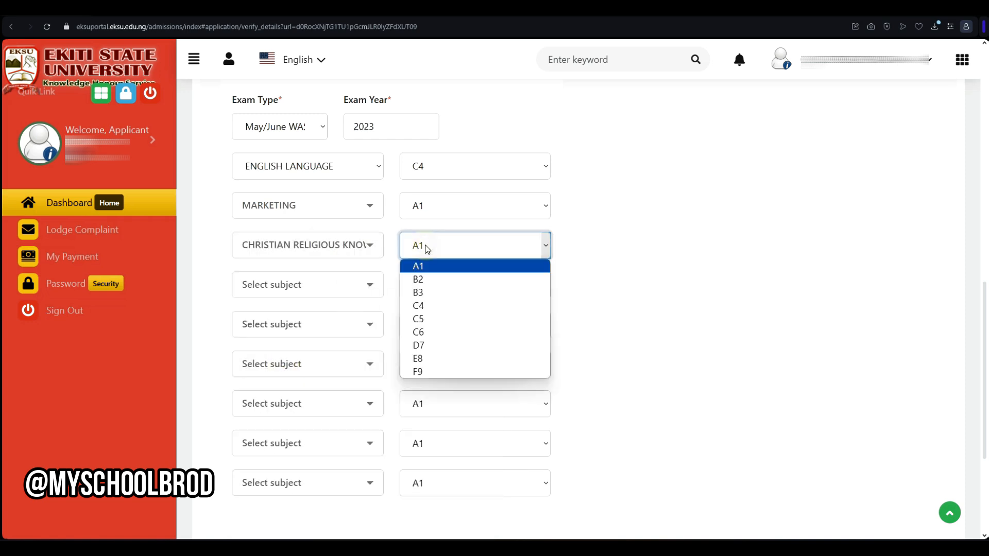
pyautogui.click(423, 280)
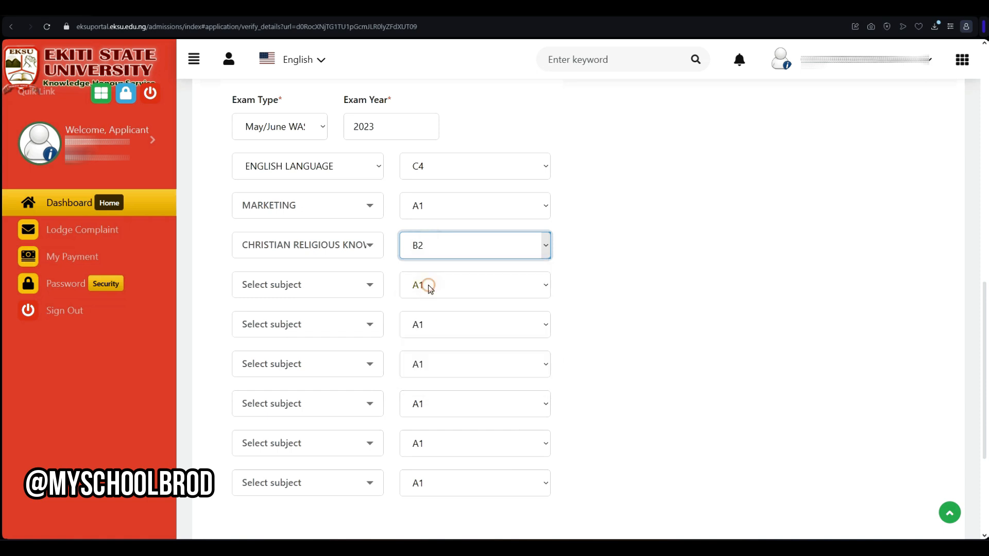
# - Choose Government as the fourth subject of the first sitting
pyautogui.click(273, 286)
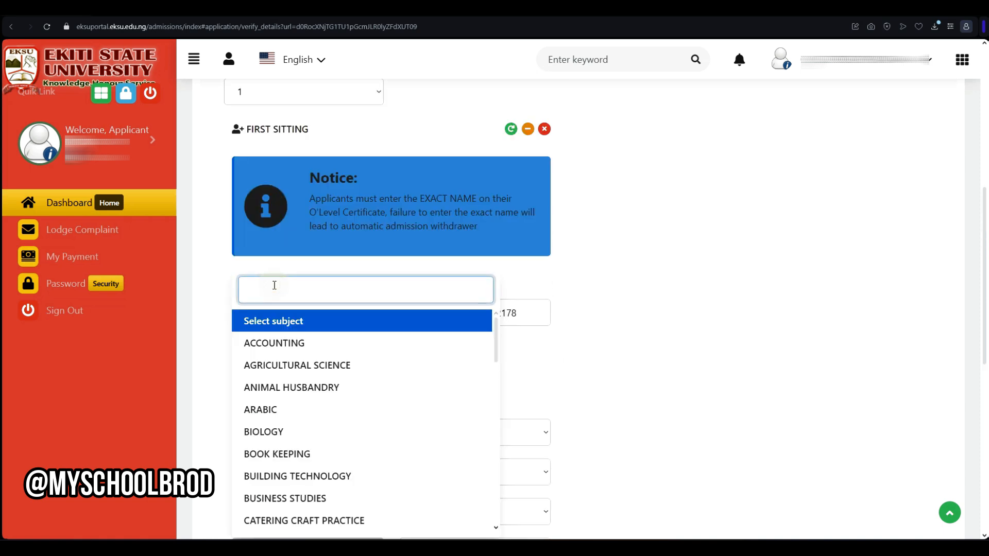
pyautogui.write('GOV')
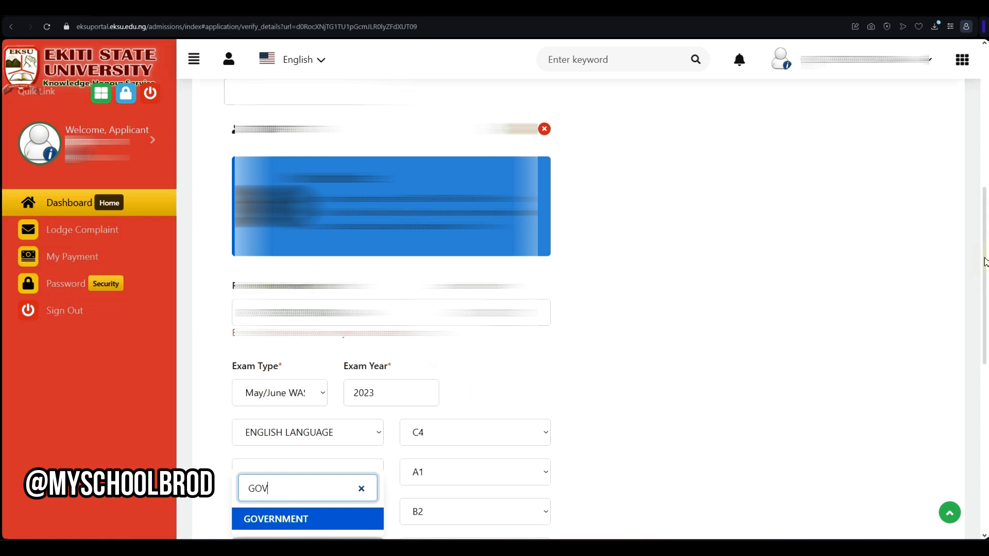
pyautogui.moveTo(983, 262); pyautogui.dragTo(956, 376)
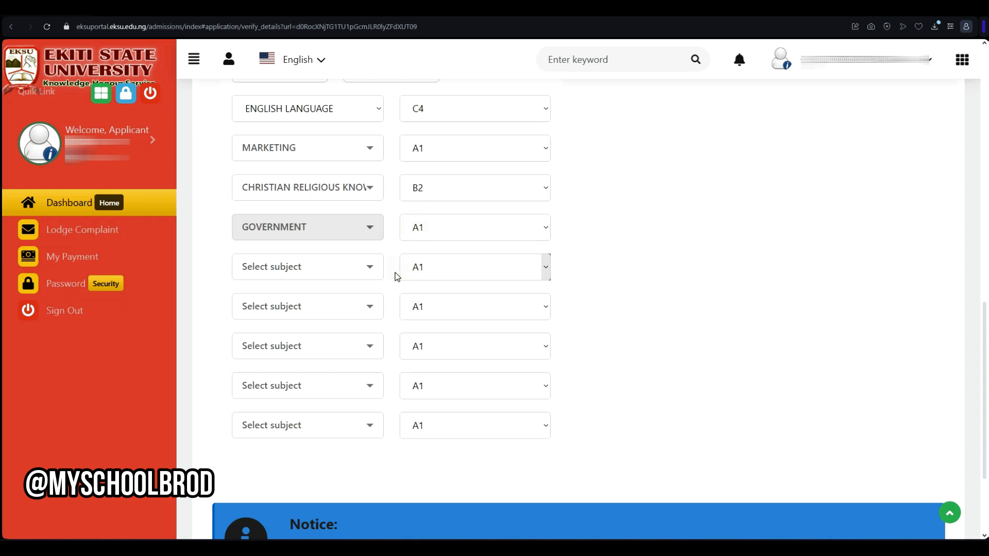
# - Add Literature with grade C4 as the fifth subject of the first sitting
pyautogui.click(335, 258)
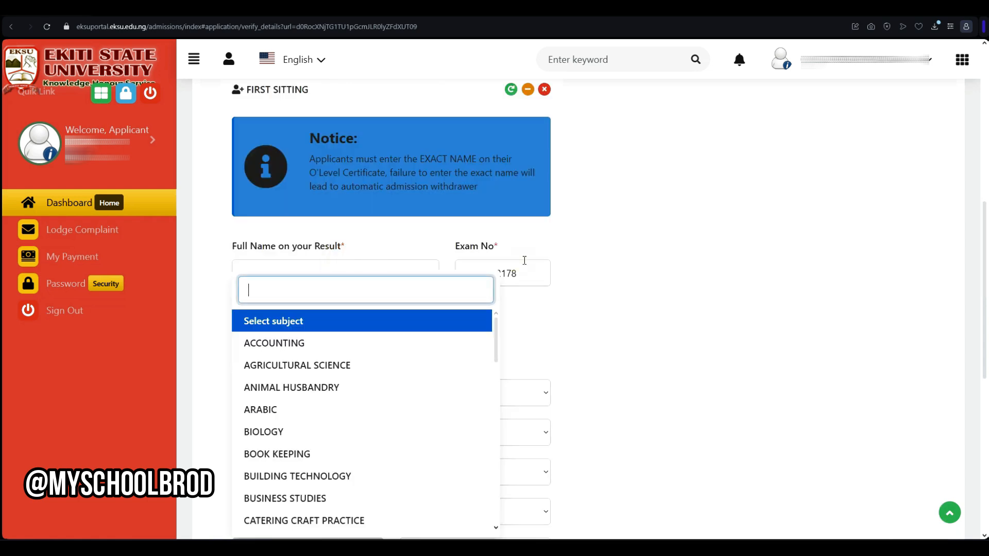
pyautogui.moveTo(984, 247); pyautogui.dragTo(974, 326)
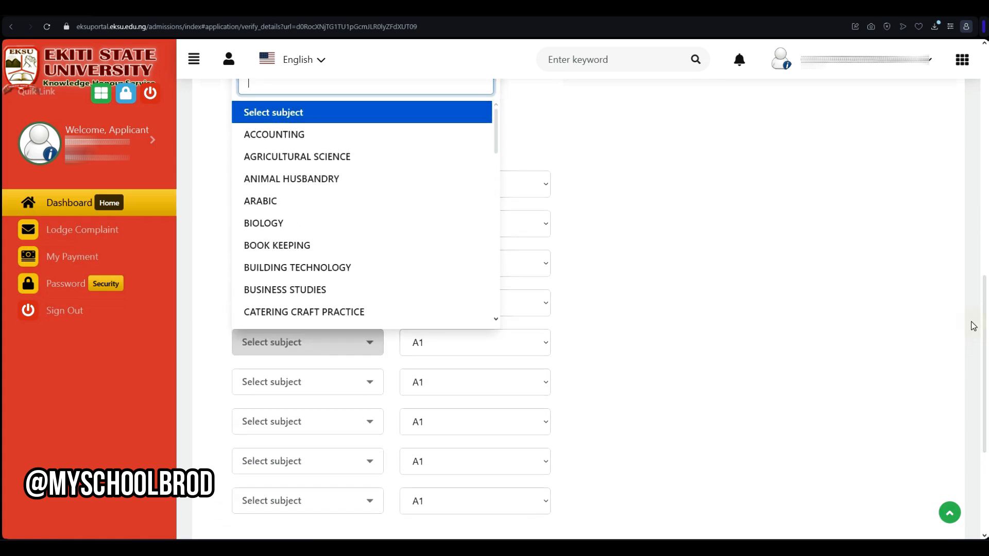
pyautogui.write('LIT')
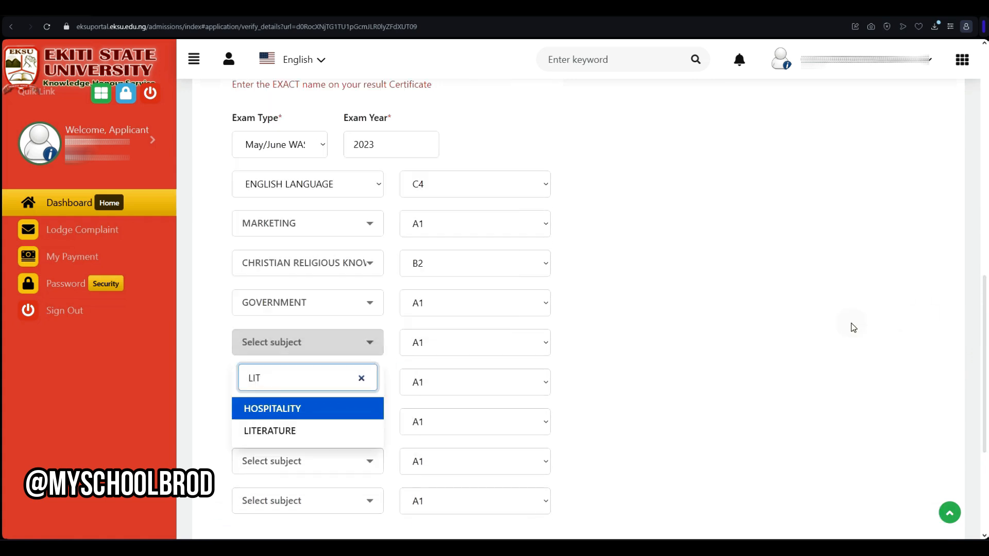
pyautogui.click(353, 432)
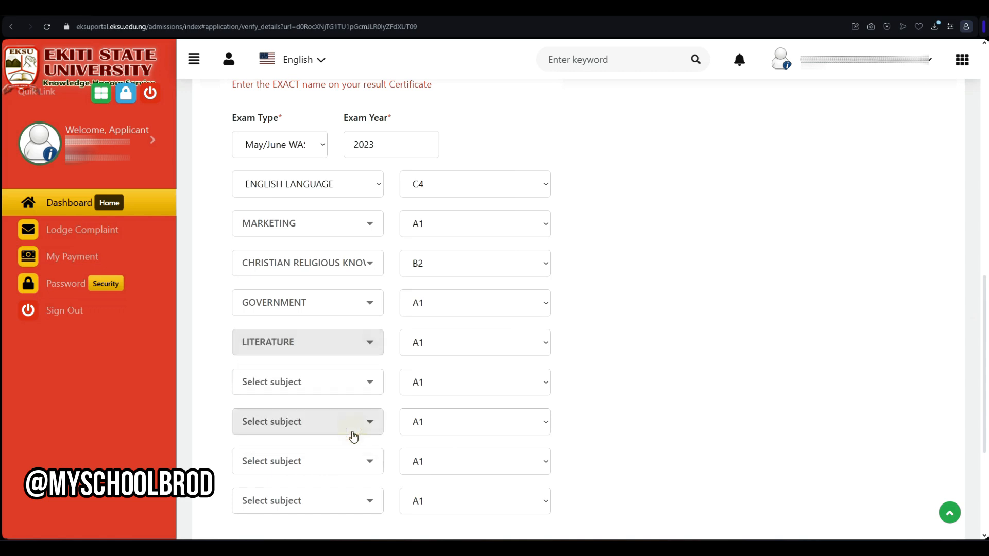
pyautogui.click(421, 347)
pyautogui.click(432, 407)
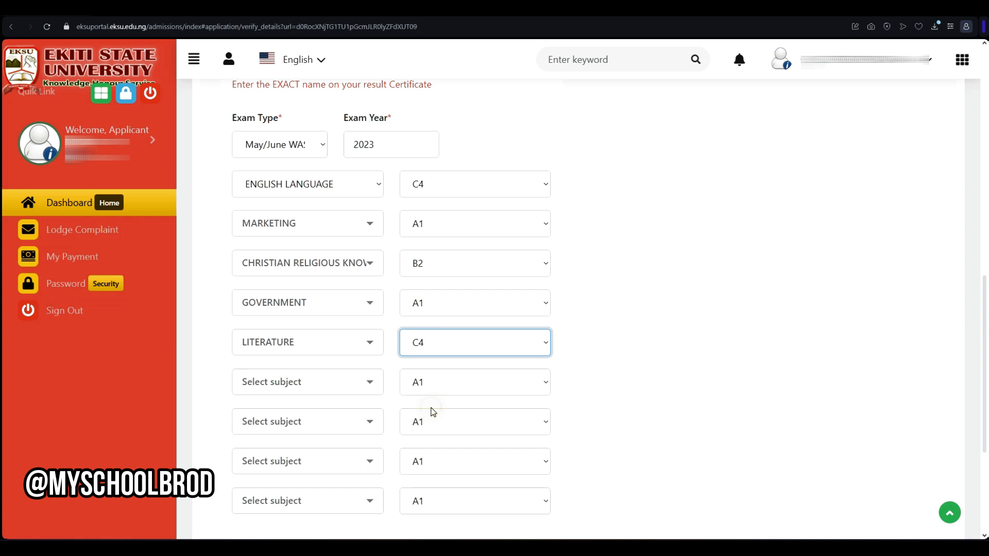
# - Add Civic Education with grade C5 as the sixth subject of the first sitting
pyautogui.click(263, 389)
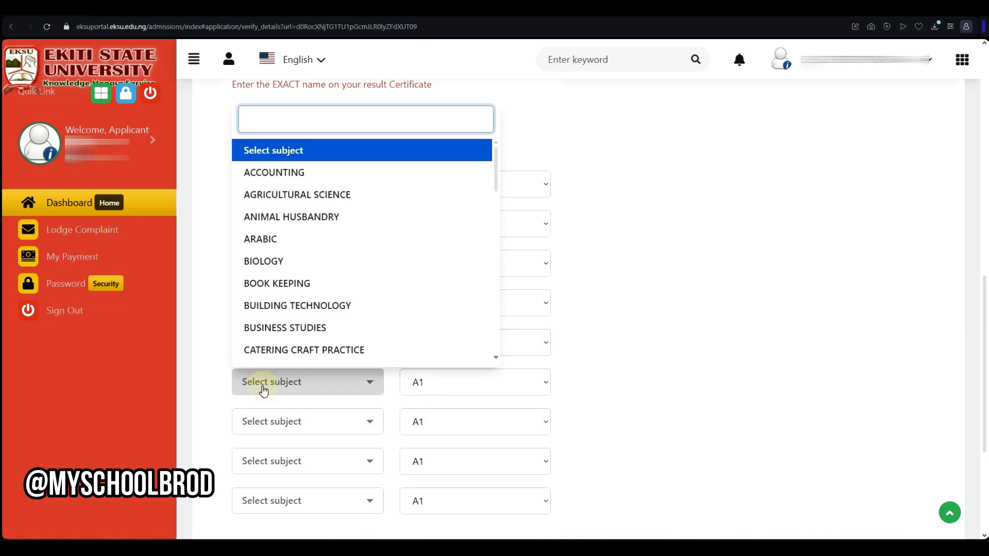
pyautogui.write('CI')
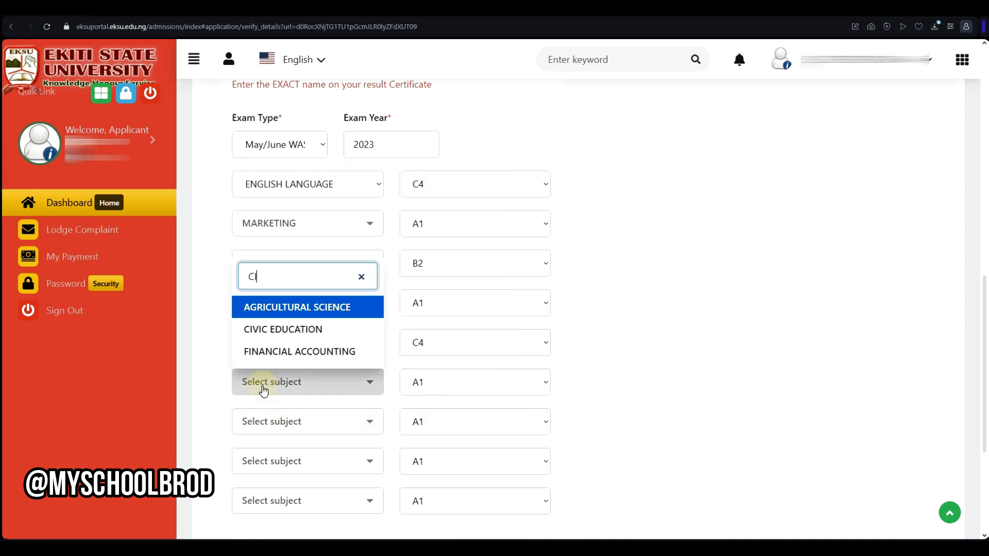
pyautogui.click(256, 329)
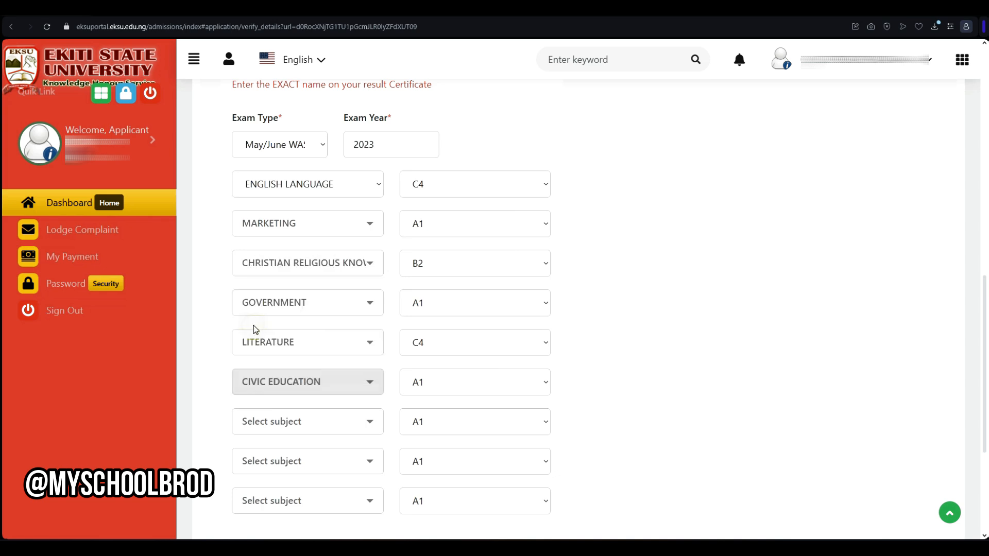
pyautogui.click(442, 390)
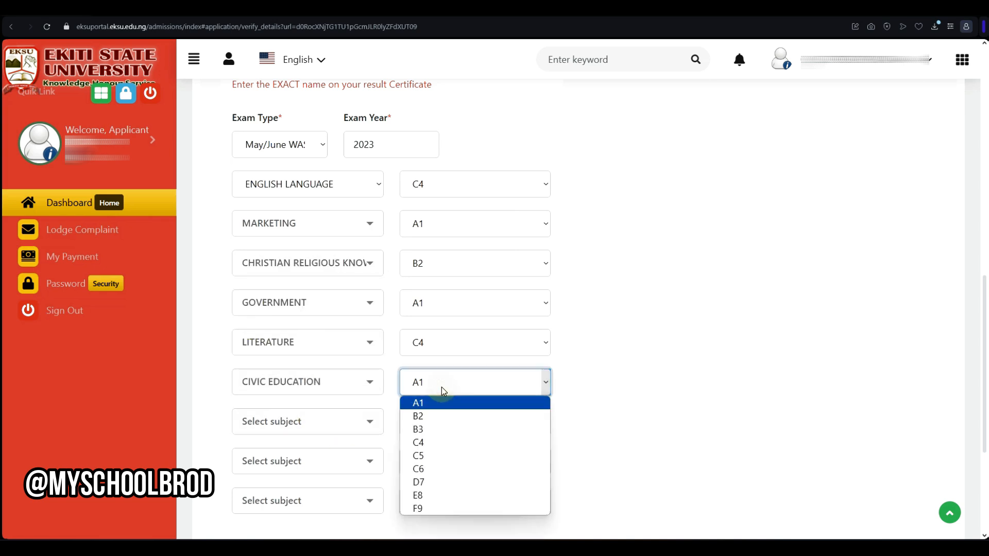
pyautogui.click(423, 455)
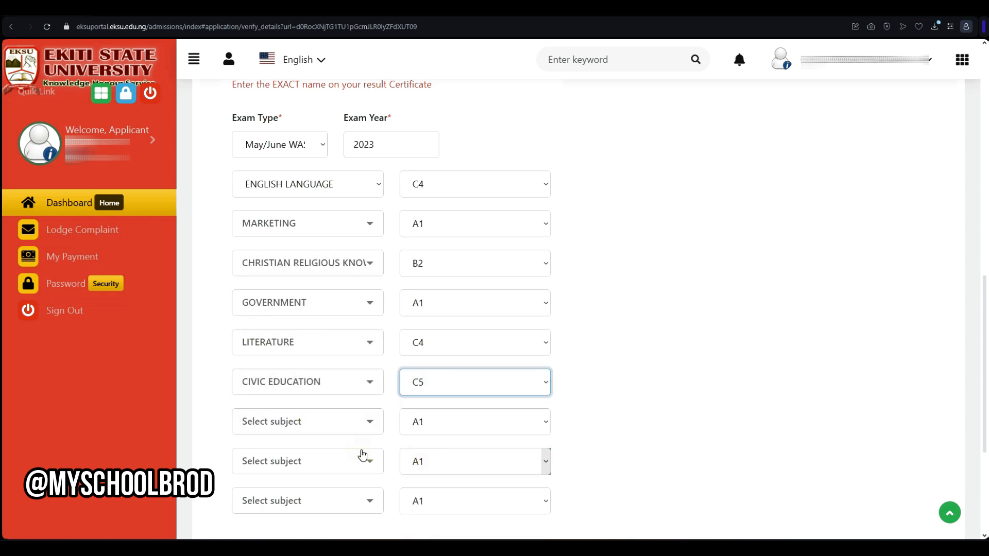
# - Add French with grade C4 as the seventh subject of the first sitting
pyautogui.click(308, 428)
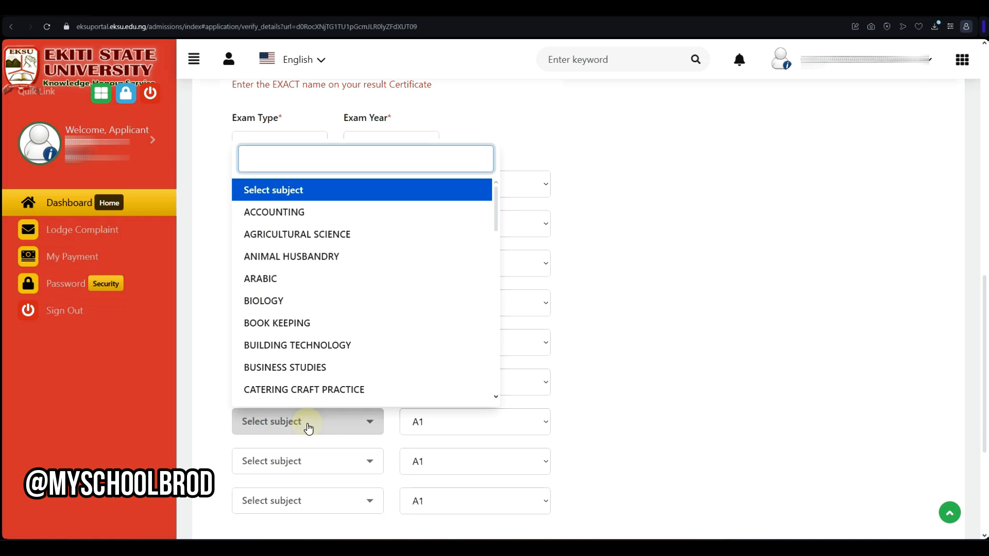
pyautogui.write('FR')
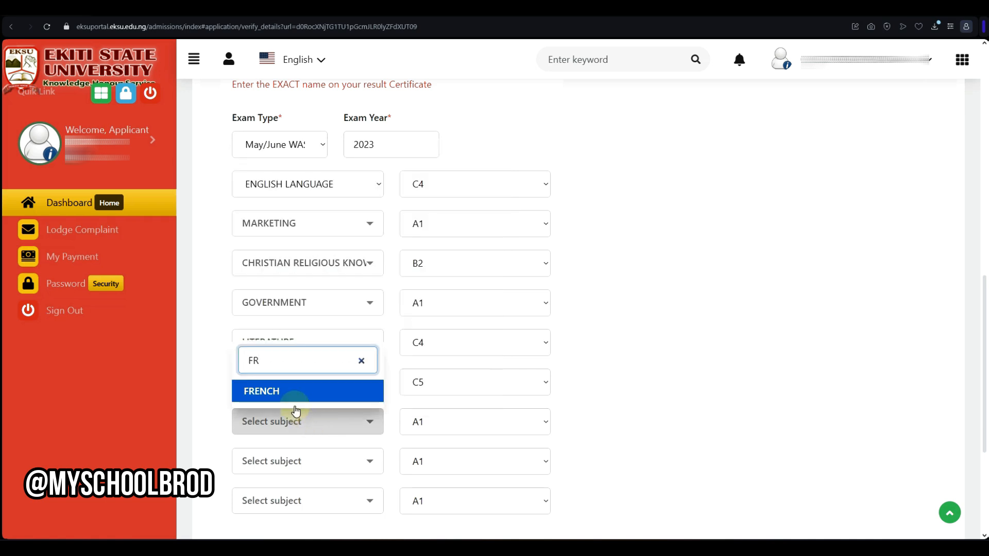
pyautogui.click(276, 392)
pyautogui.click(437, 423)
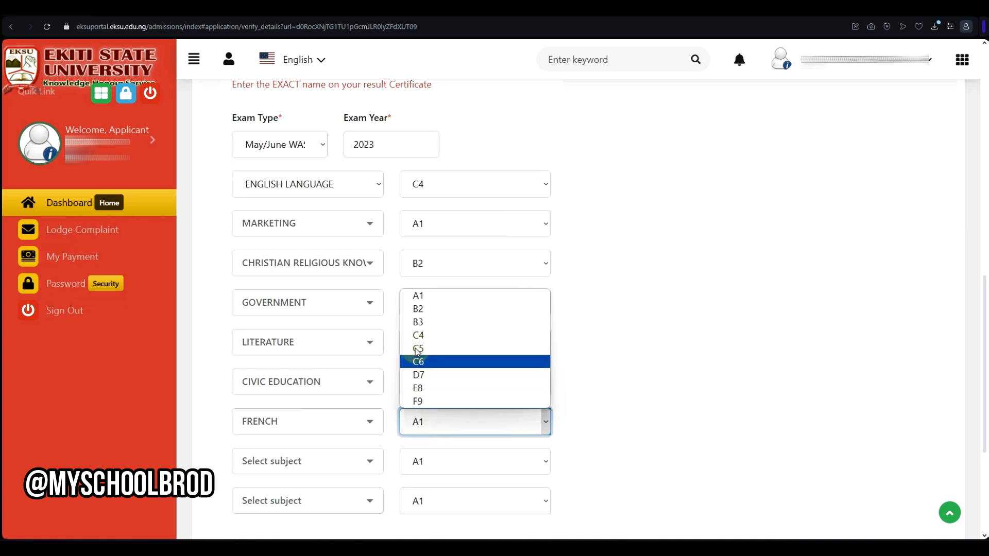
pyautogui.click(433, 336)
# - Add Mathematics with grade B2 as the eighth subject of the first sitting
pyautogui.click(304, 464)
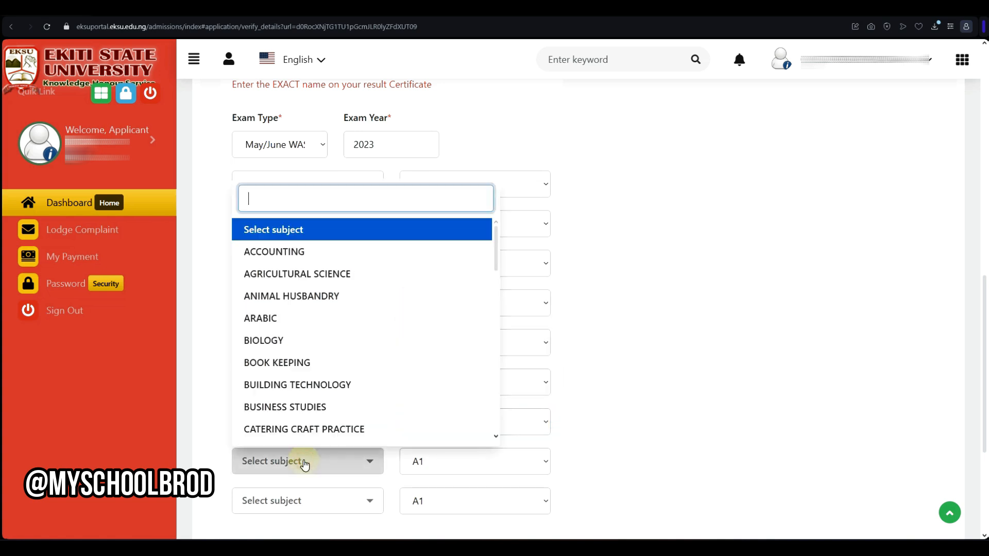
pyautogui.write('M')
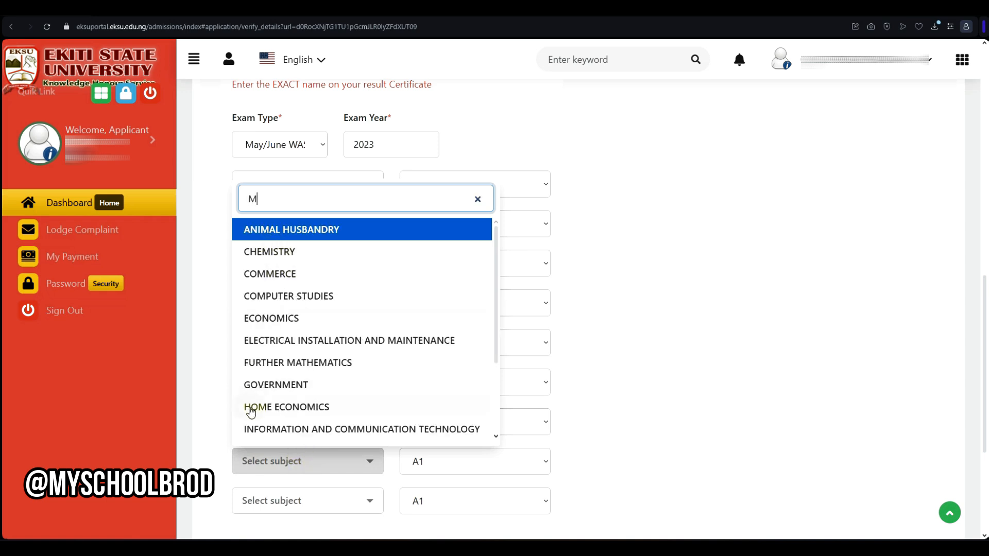
pyautogui.write('A')
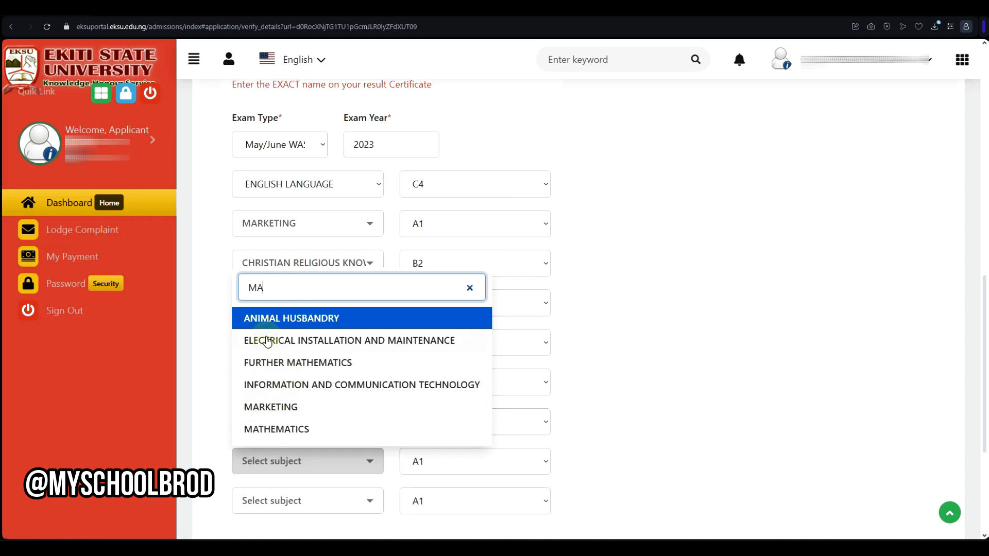
pyautogui.click(276, 429)
pyautogui.click(427, 459)
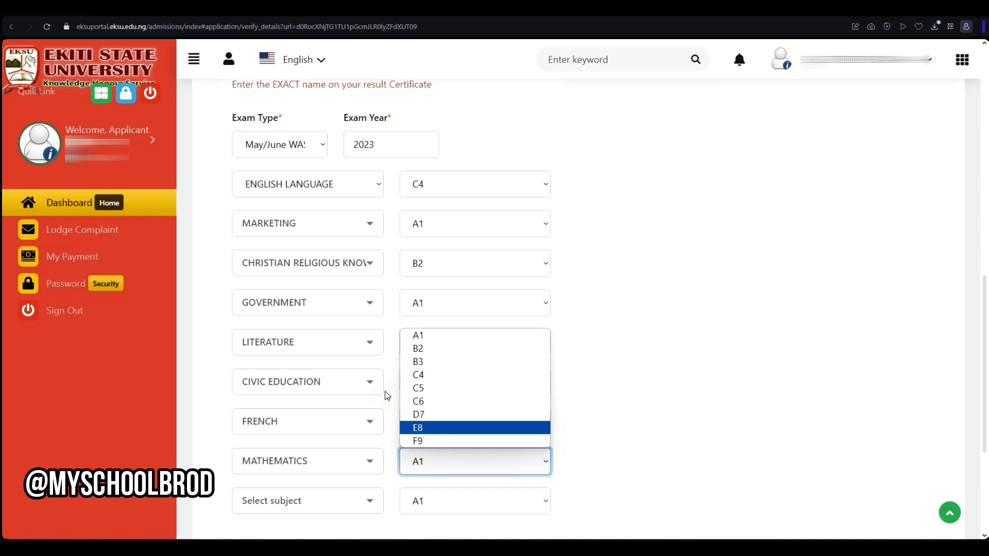
pyautogui.click(418, 349)
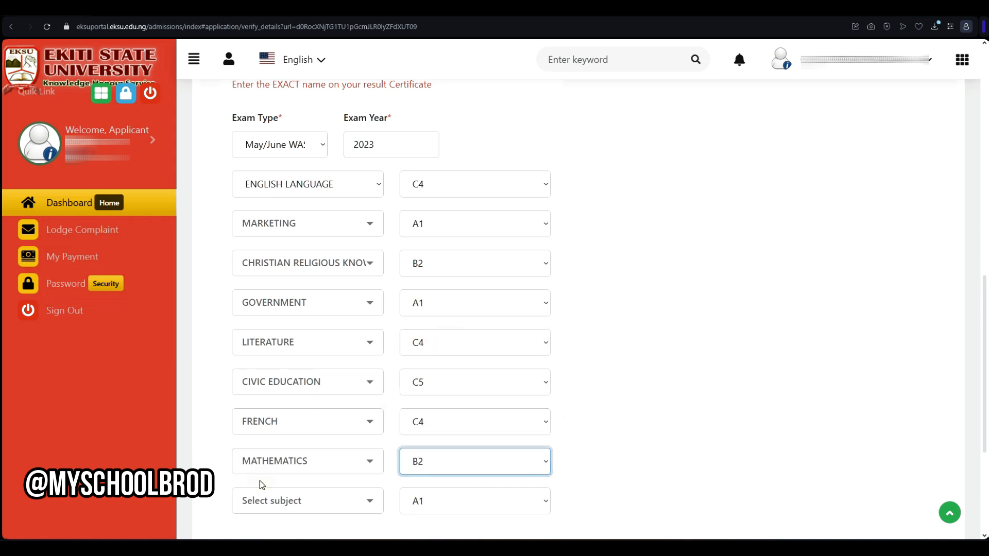
# - Add Biology with grade B3 as the ninth subject of the first sitting
pyautogui.click(238, 500)
pyautogui.click(257, 387)
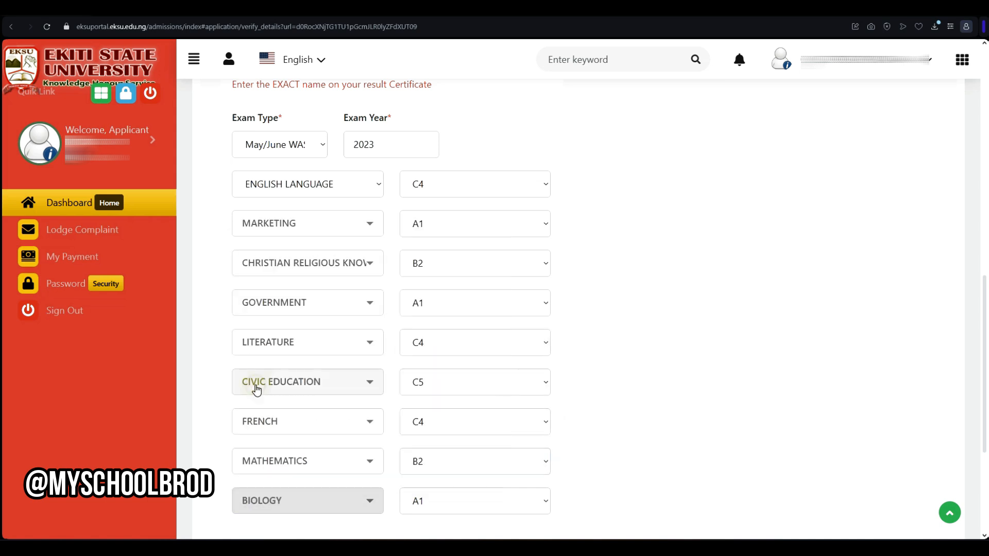
pyautogui.click(453, 514)
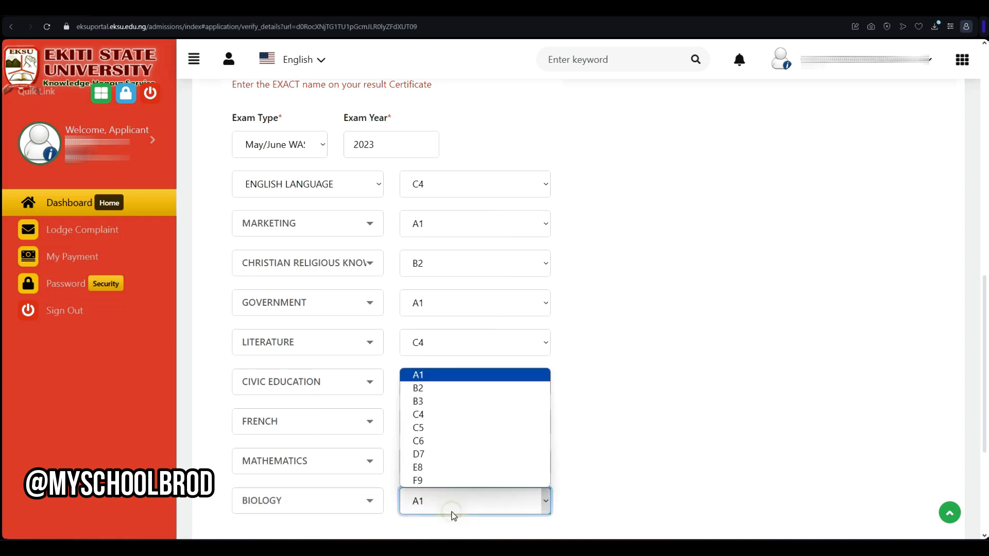
pyautogui.click(427, 402)
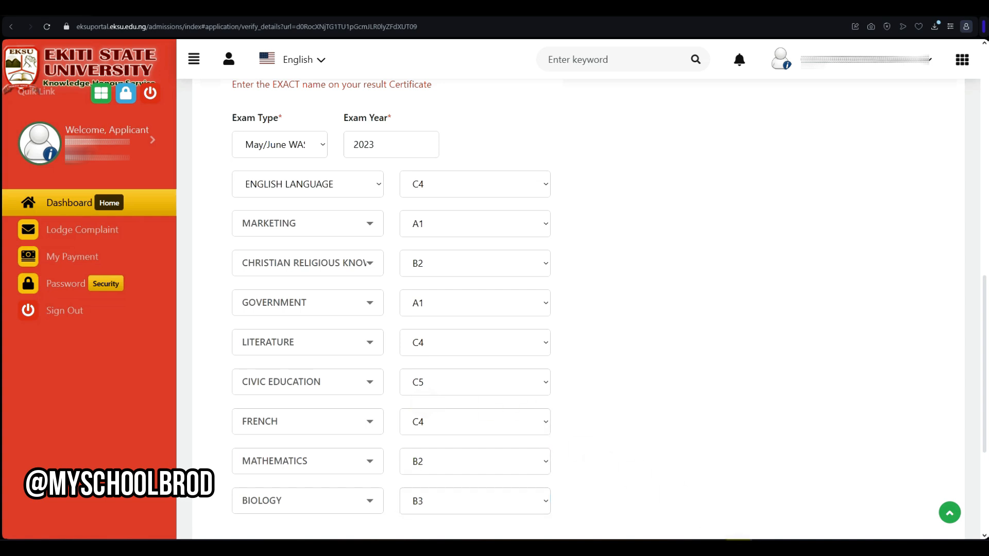
# - Save the result and certificate information and continue to the programme stage
pyautogui.scroll(-4, 577, 309)
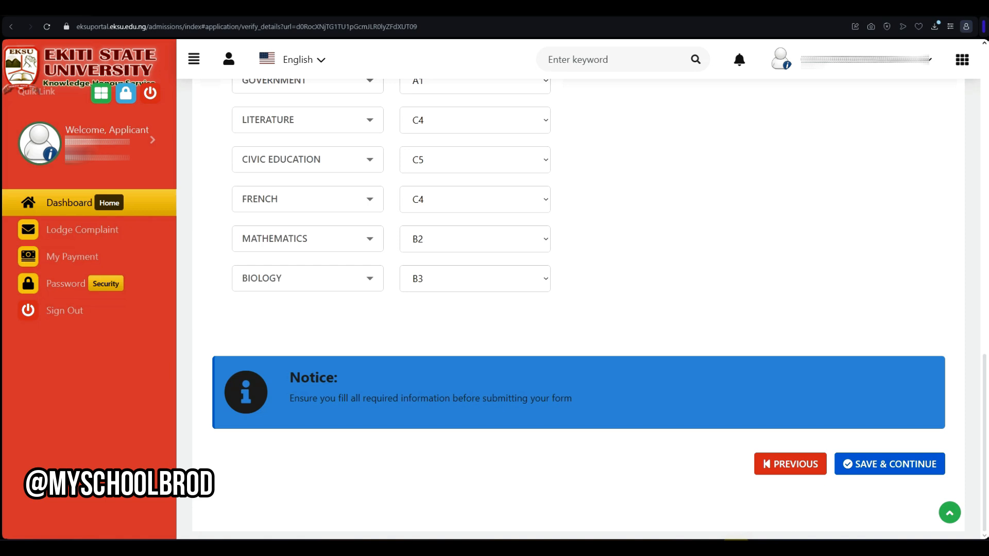
pyautogui.click(871, 470)
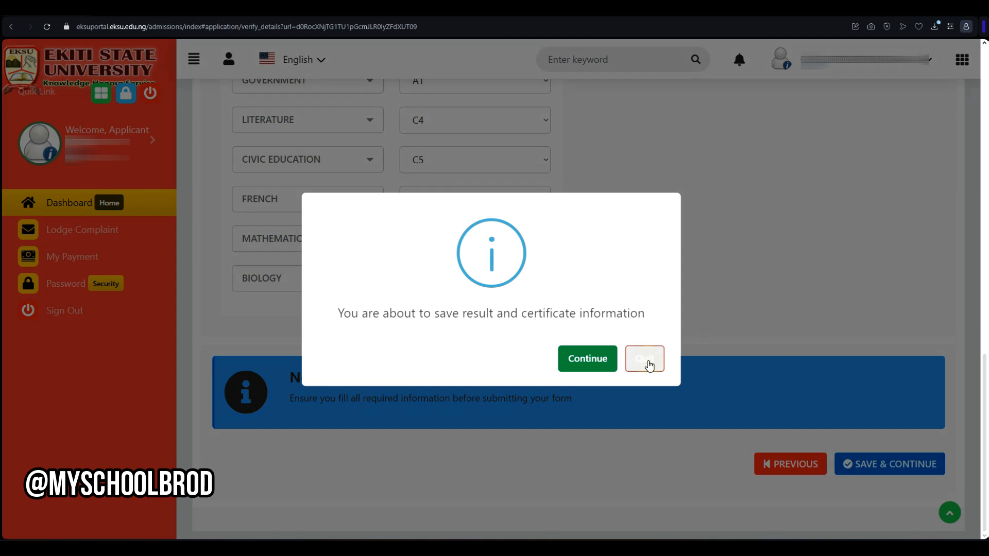
pyautogui.click(593, 361)
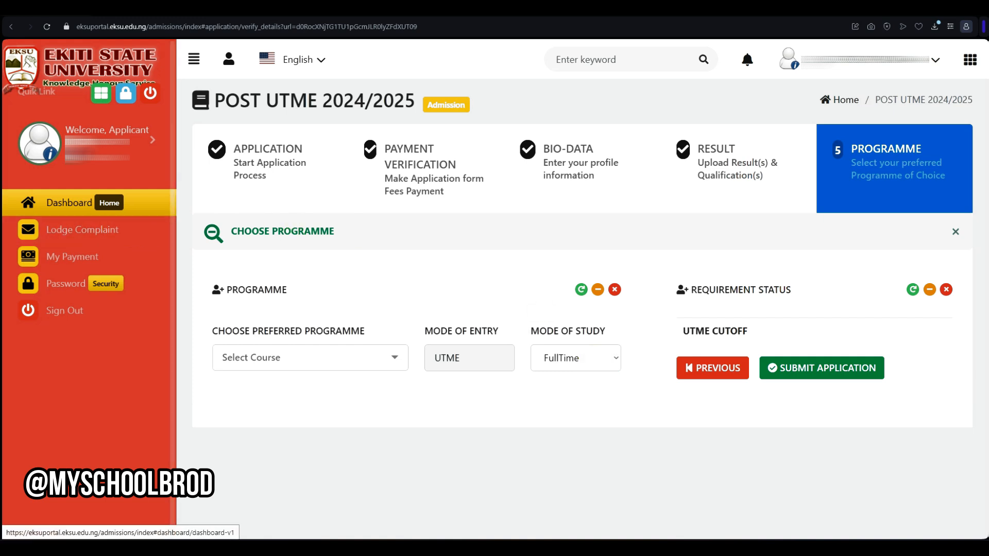
# - Choose LAW as the preferred programme and set the mode of study to FullTime
pyautogui.click(377, 355)
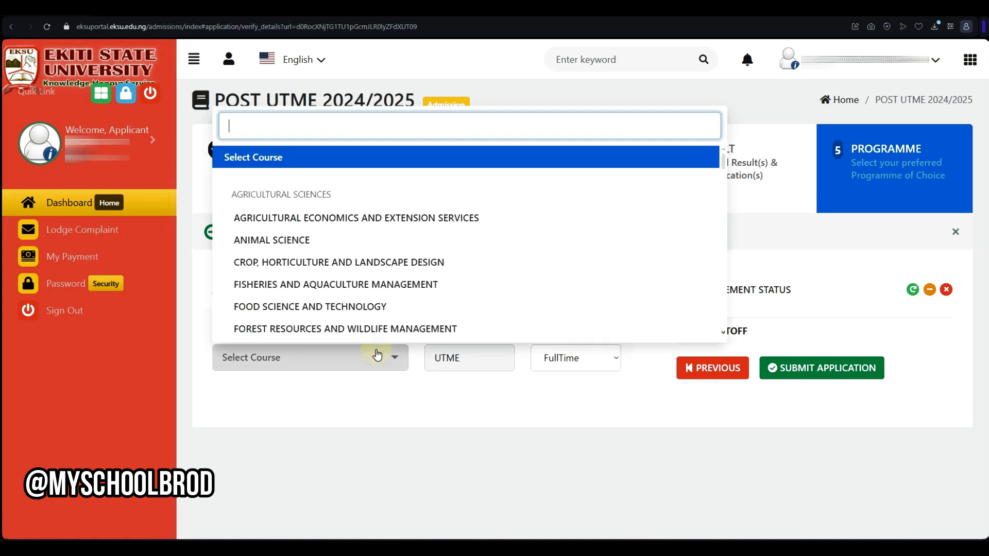
pyautogui.write('LA')
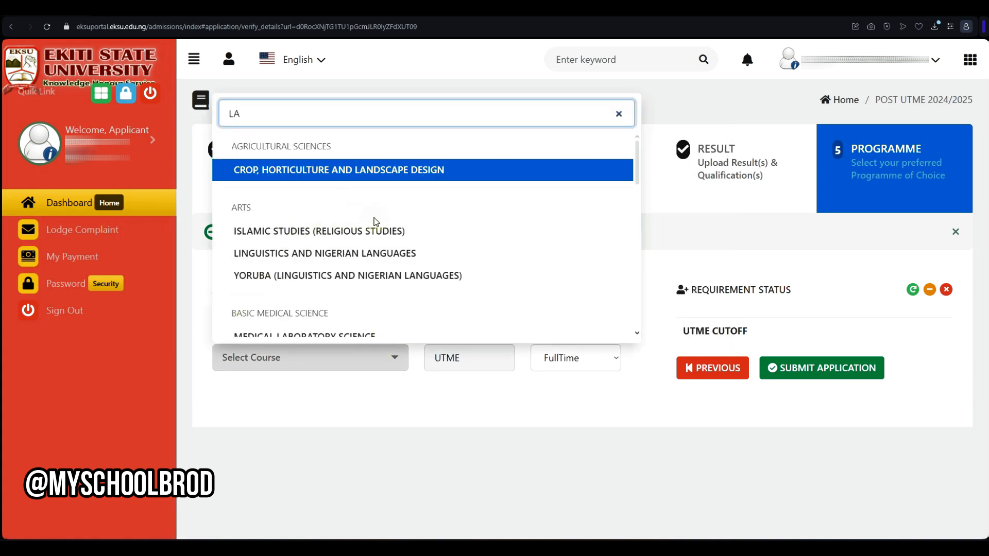
pyautogui.write('W')
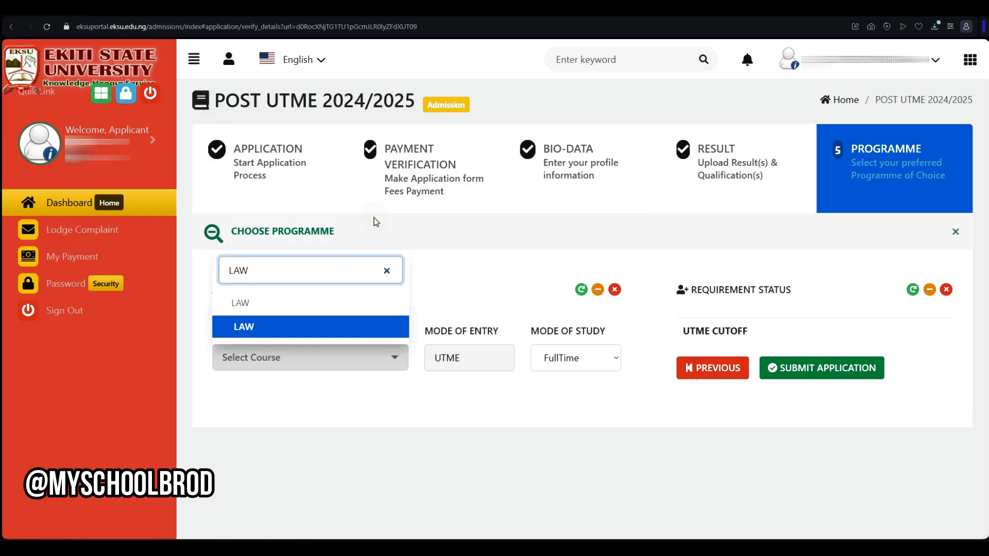
pyautogui.click(267, 324)
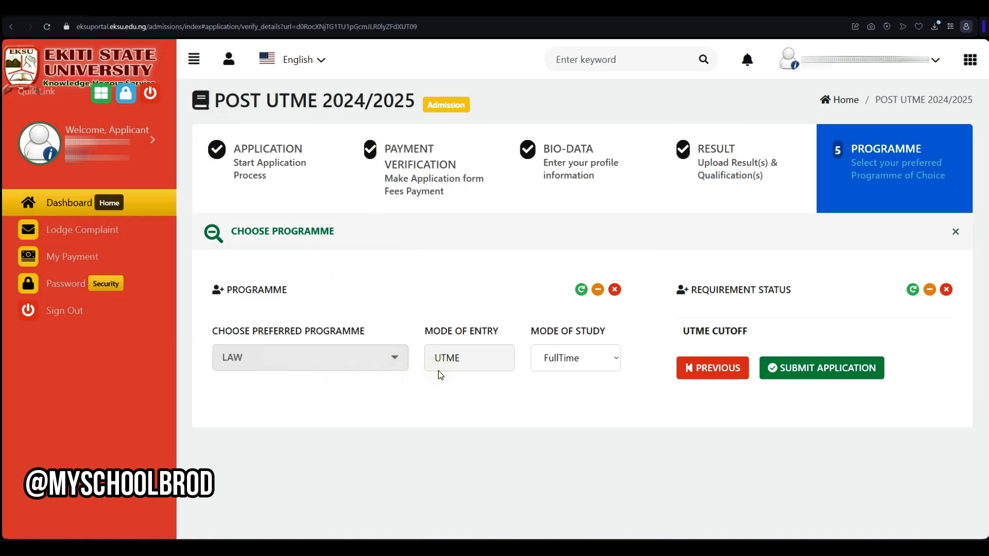
pyautogui.click(459, 355)
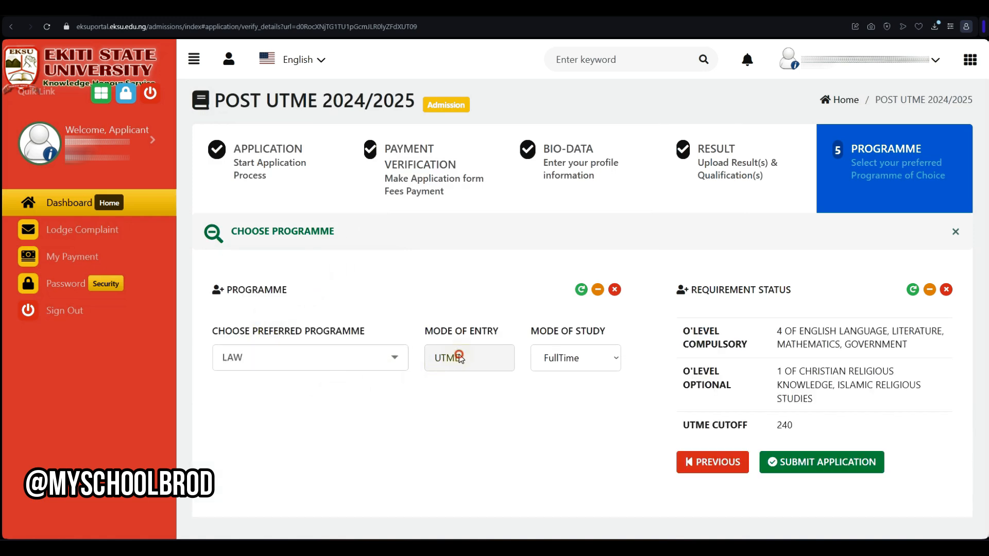
pyautogui.click(571, 364)
pyautogui.click(585, 390)
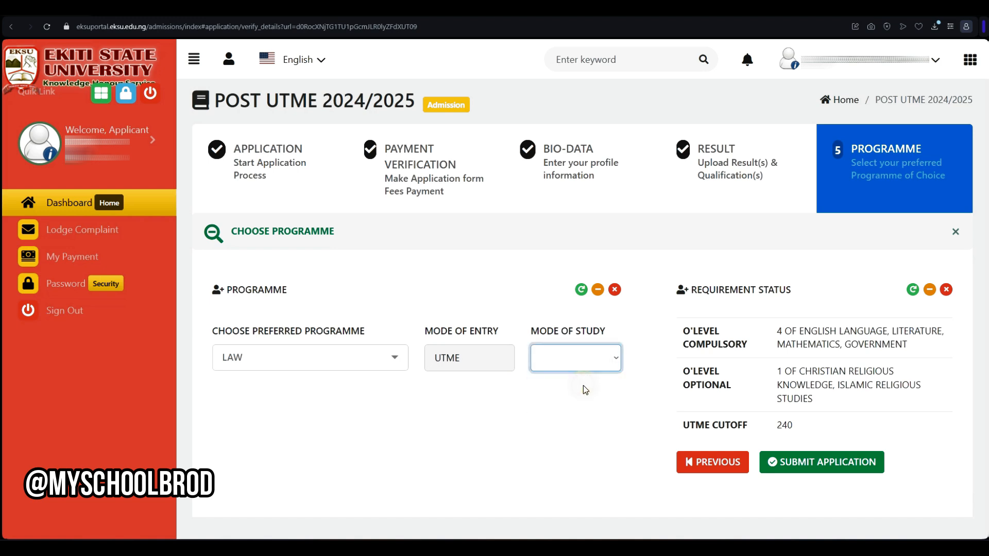
pyautogui.click(606, 358)
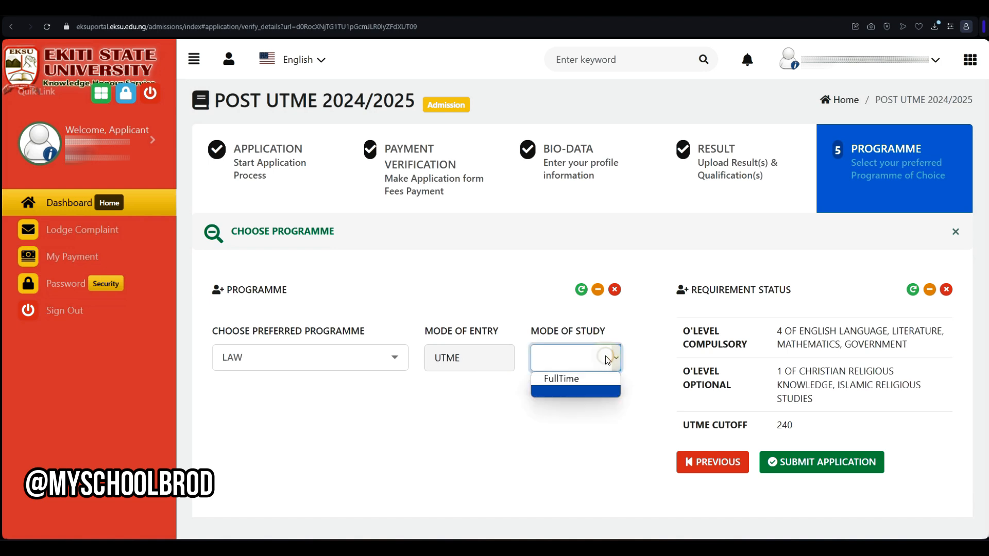
pyautogui.click(563, 378)
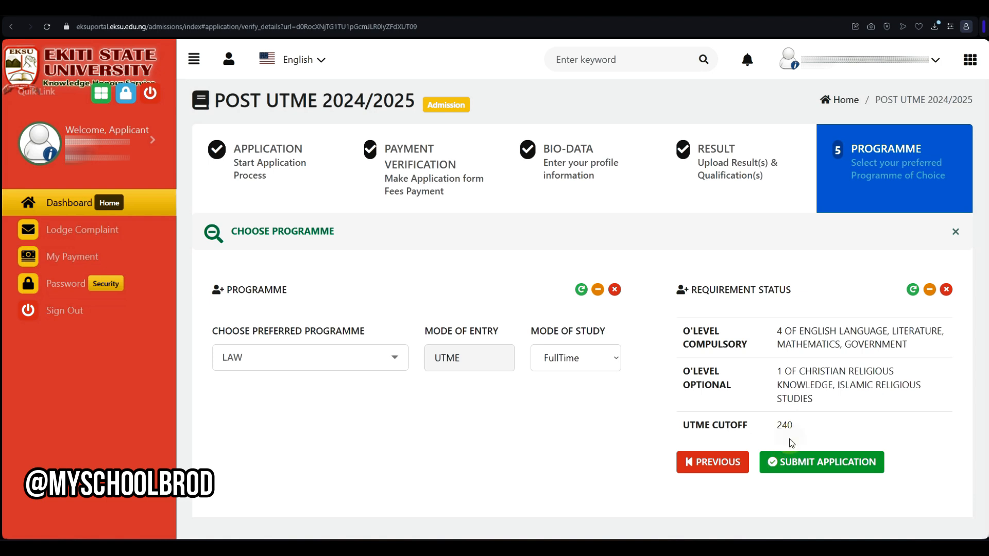
# - Submit the POST UTME application and open its printable application form
pyautogui.click(794, 464)
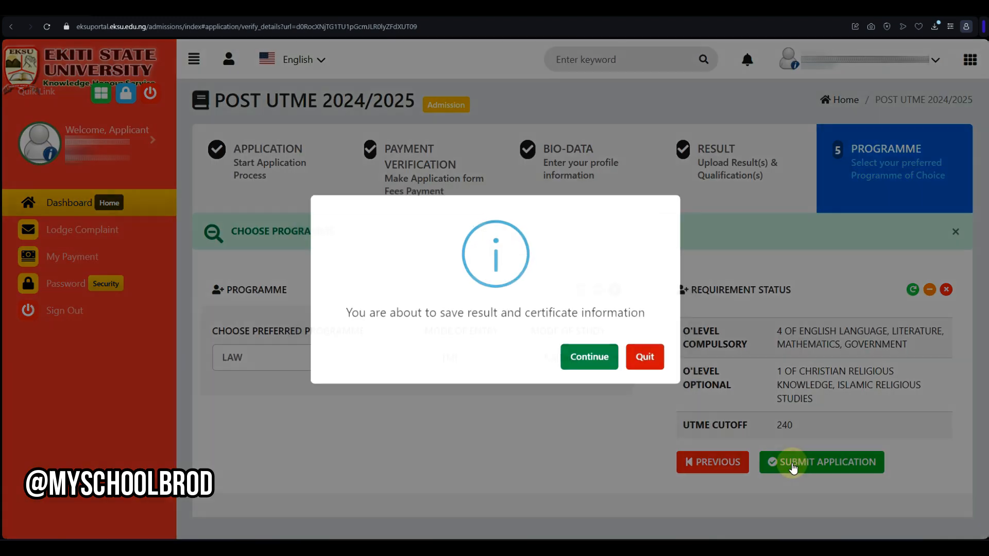
pyautogui.click(591, 363)
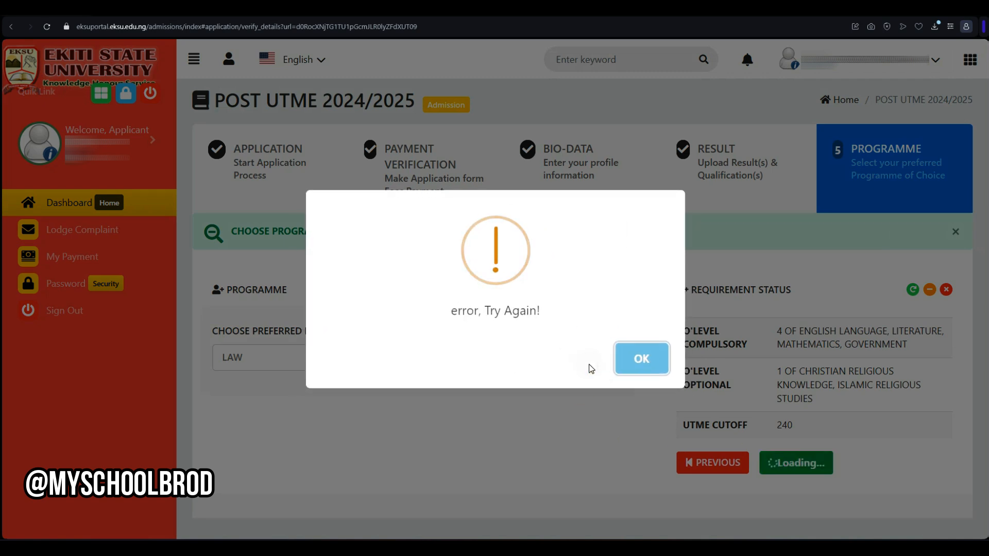
pyautogui.click(639, 371)
pyautogui.click(641, 373)
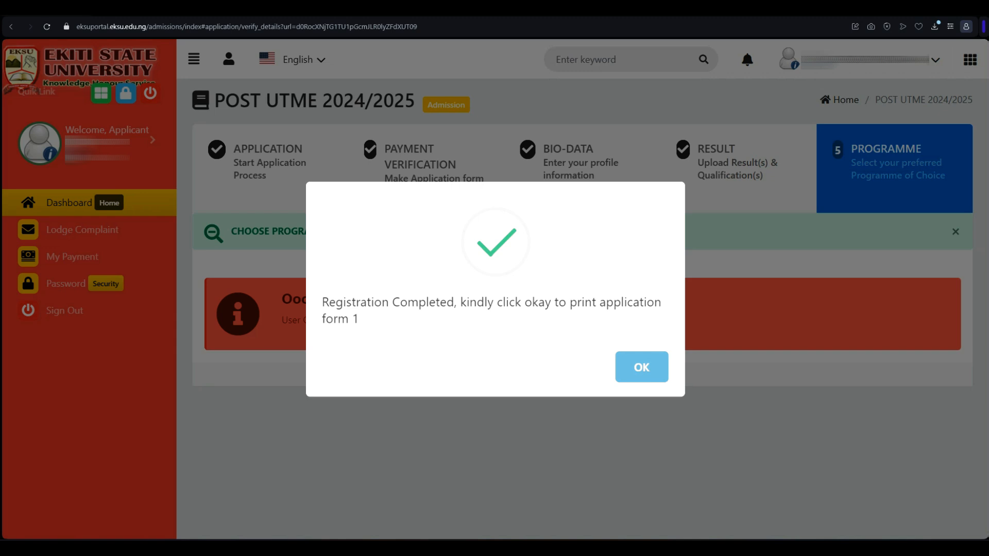
pyautogui.click(644, 375)
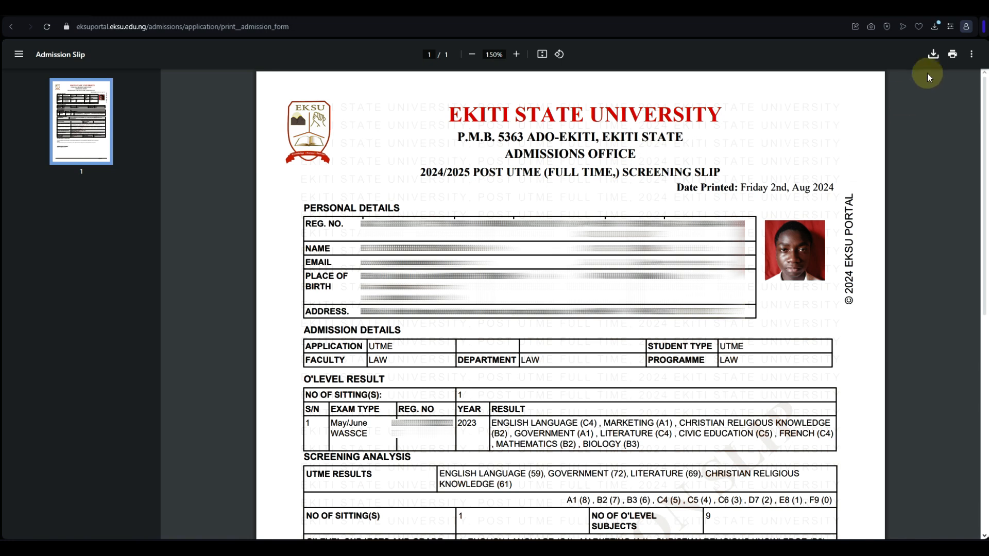
# - Download the 2024/2025 POST UTME full-time screening slip and save it to the computer
pyautogui.click(933, 55)
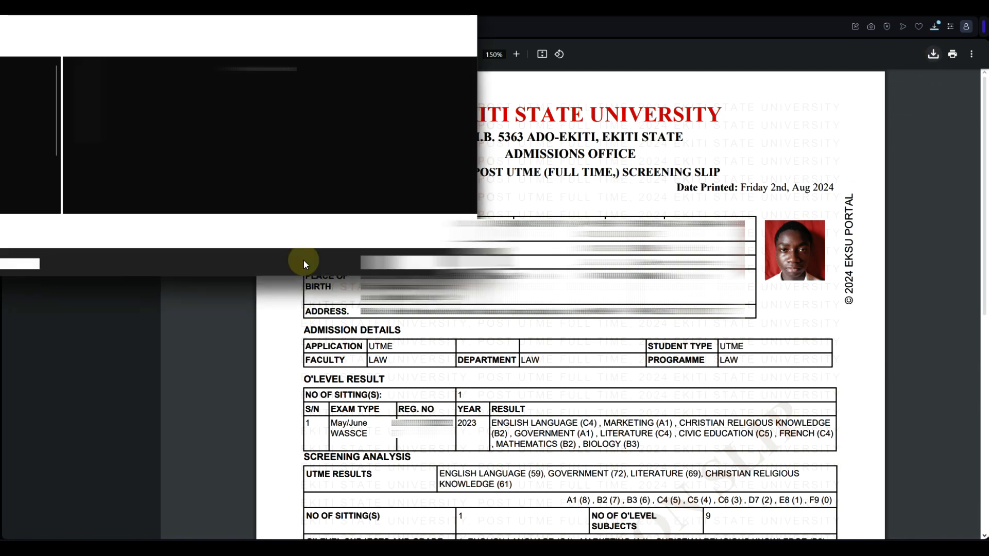
pyautogui.press('Return')
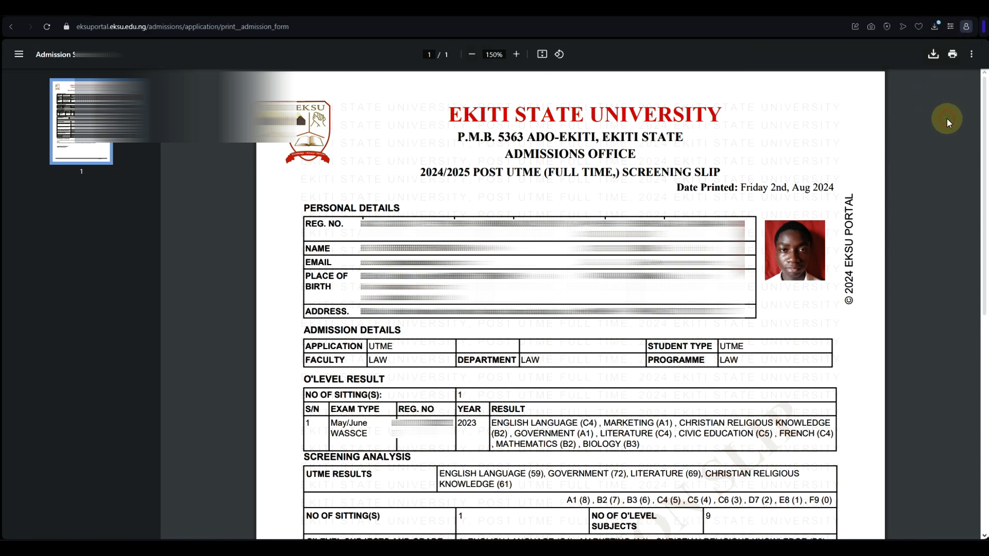
pyautogui.click(933, 55)
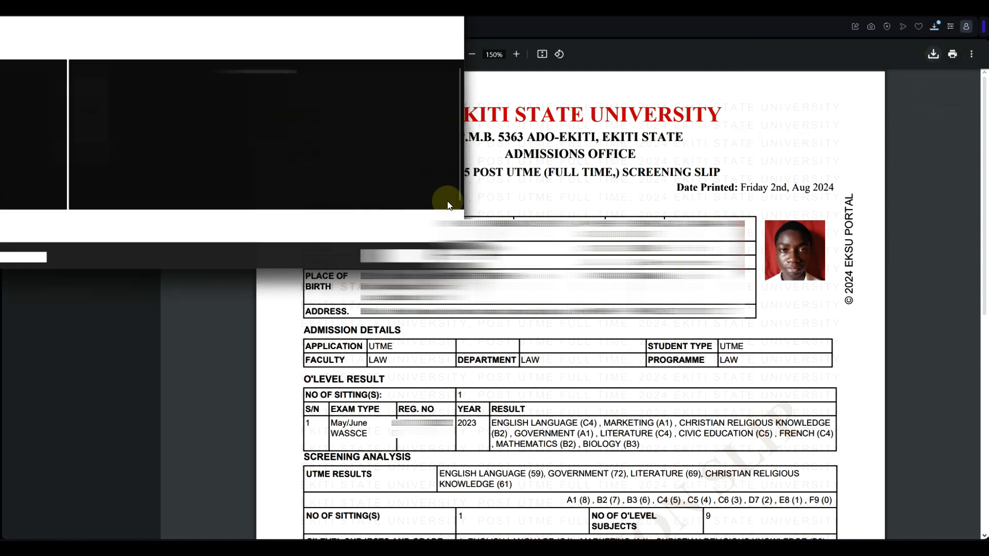
pyautogui.press('Return')
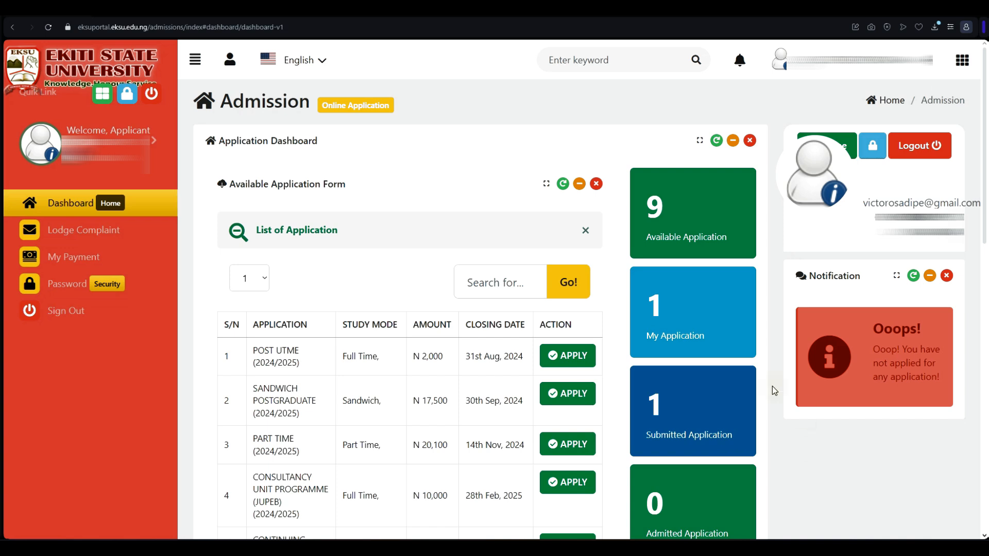
# - Open My Application on the admission dashboard to view the submitted POST UTME application
pyautogui.click(674, 330)
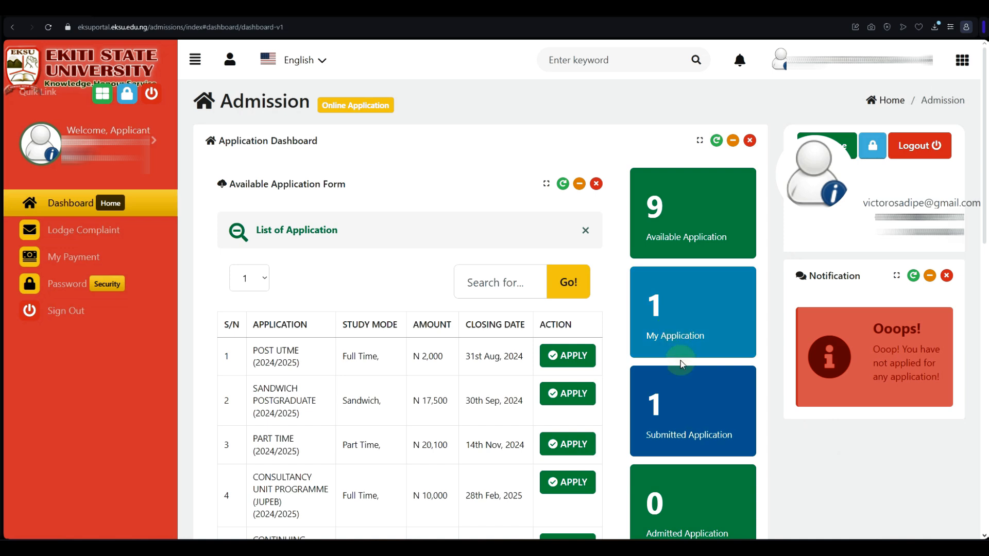